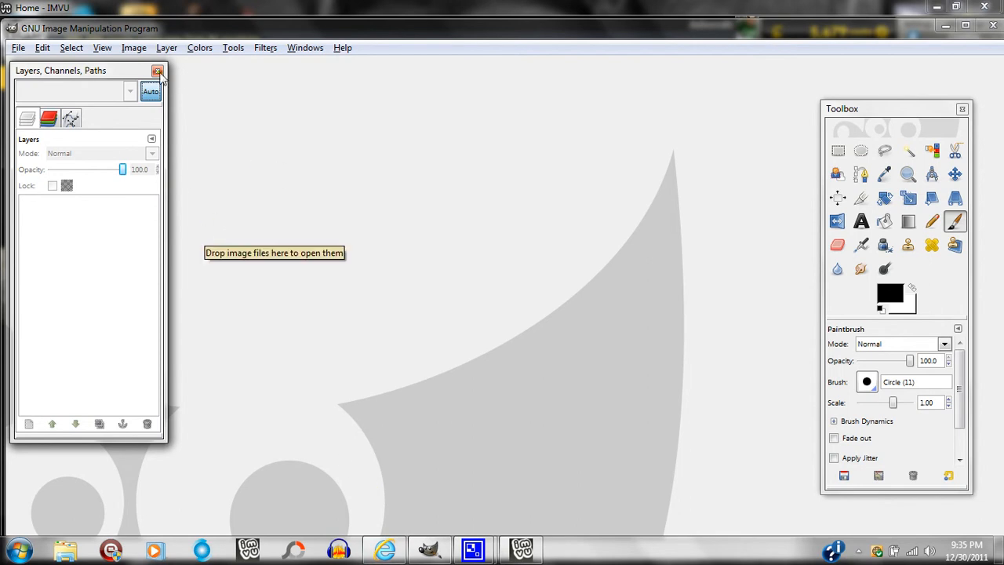
Open the image TutorialHoodfemale.png from the Pictures folder.
click(18, 48)
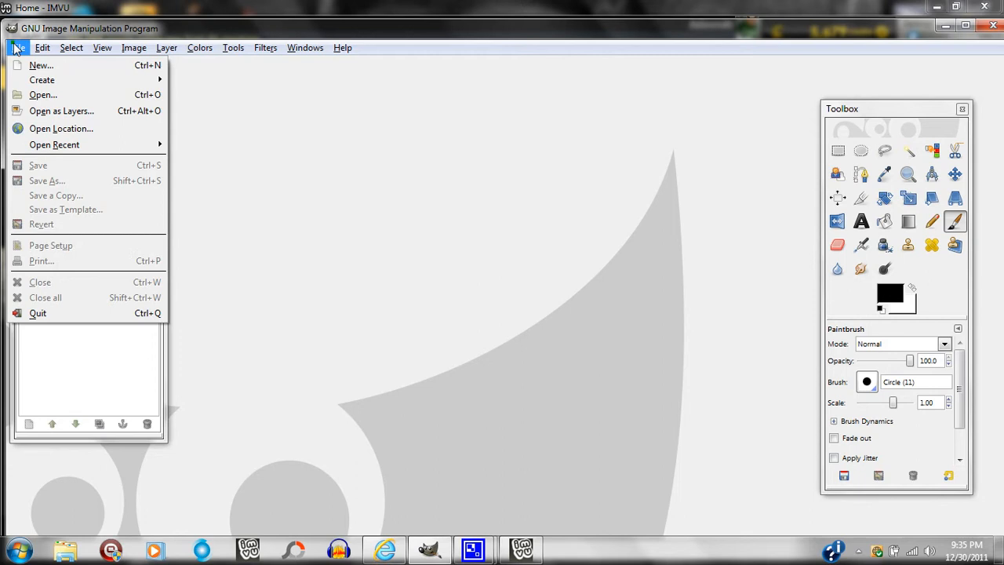
click(42, 95)
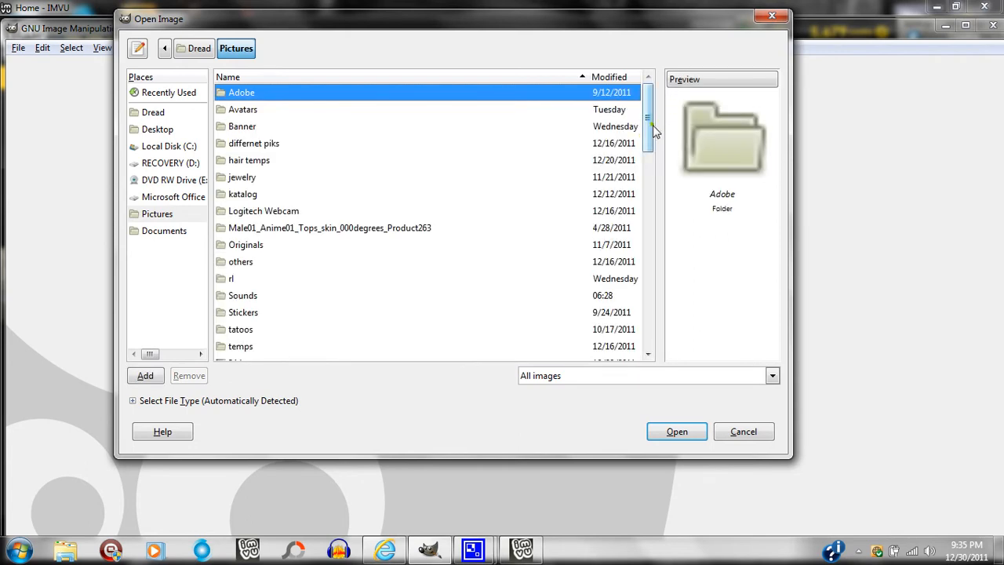
drag(649, 132, 656, 274)
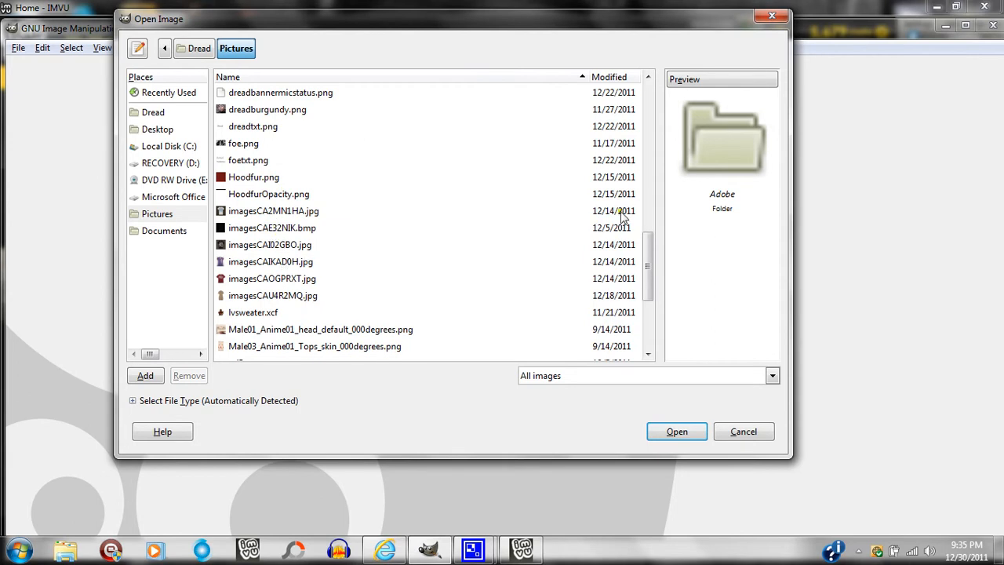
drag(648, 261, 652, 315)
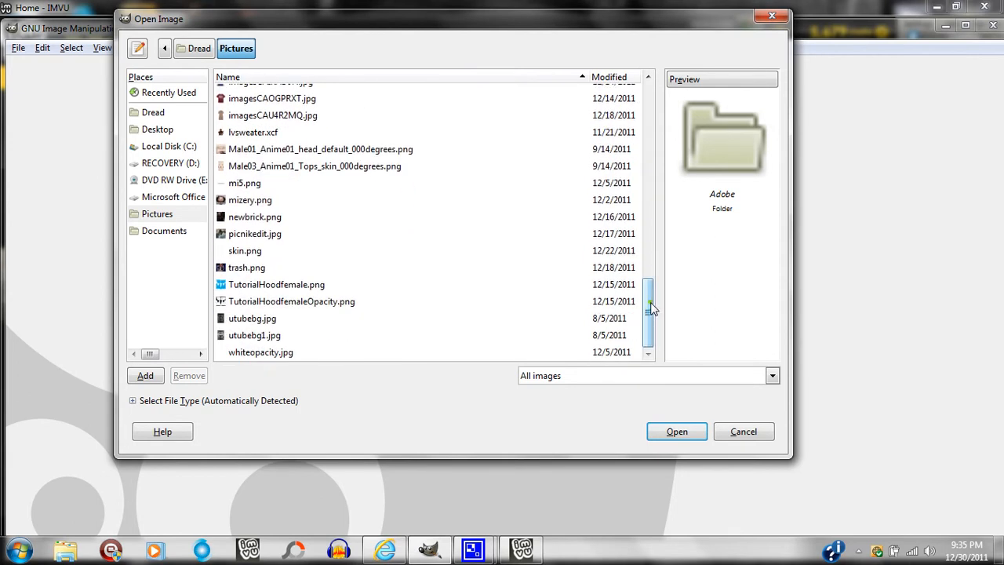
double_click(294, 284)
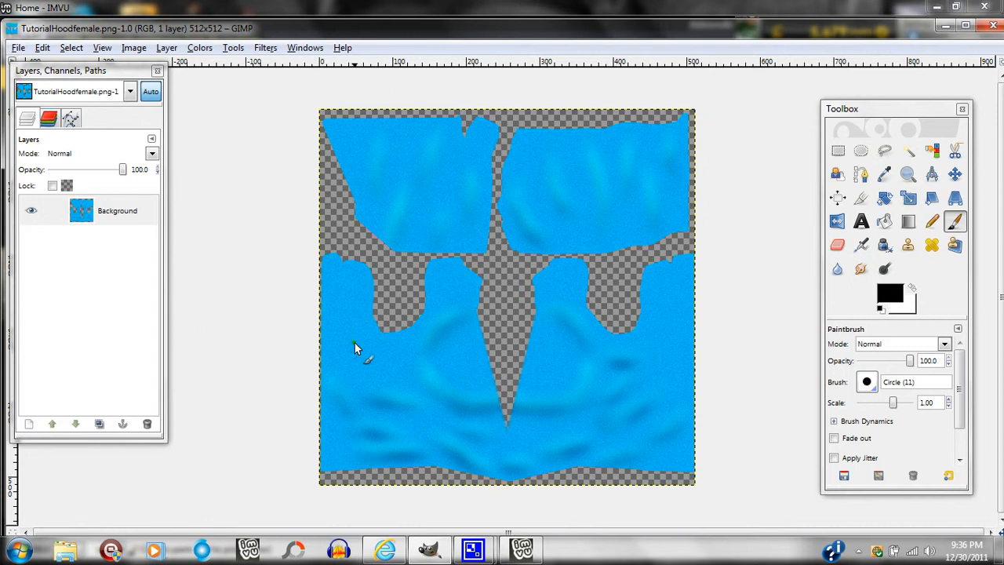
click(837, 150)
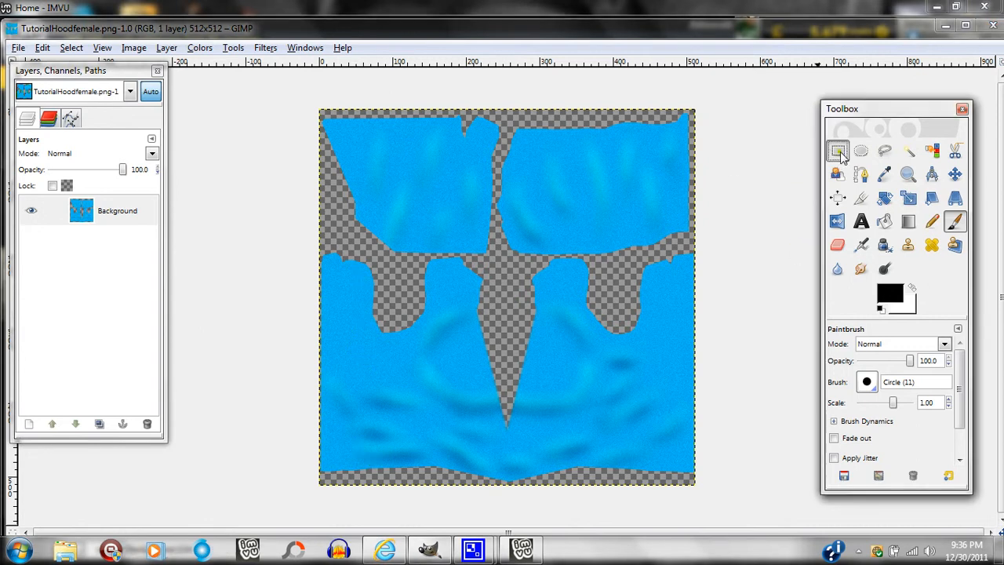
drag(319, 222, 371, 484)
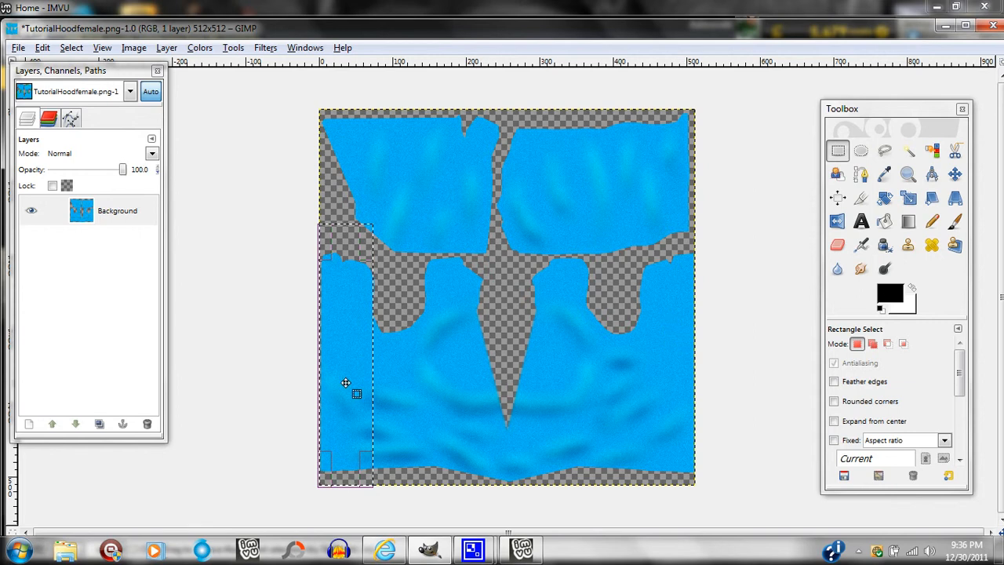
drag(352, 386, 477, 367)
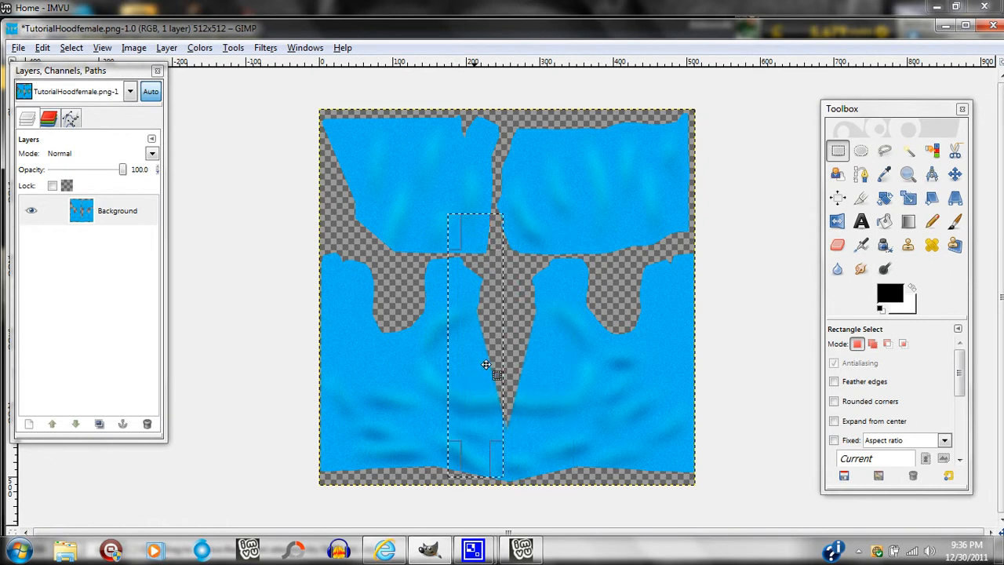
click(954, 174)
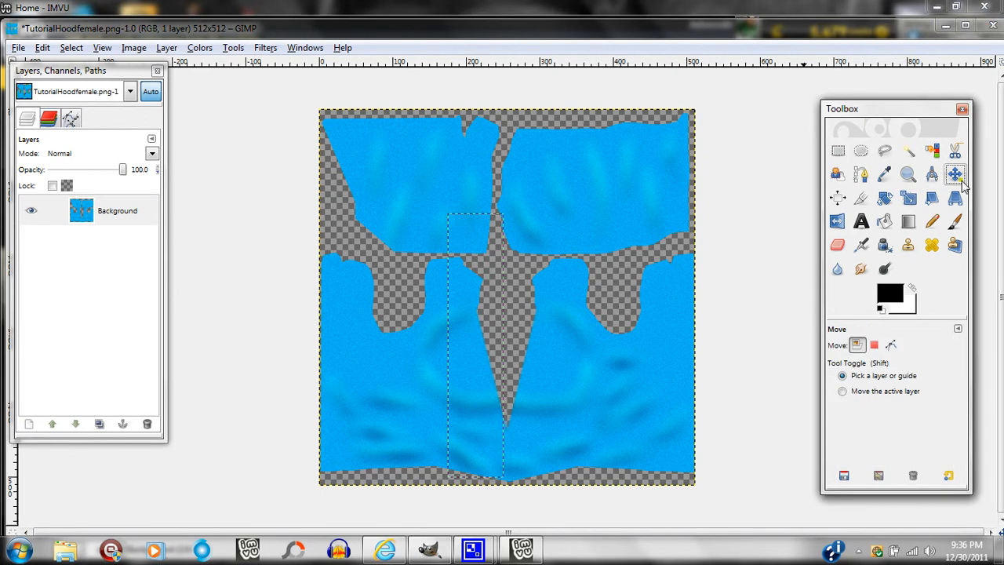
click(71, 47)
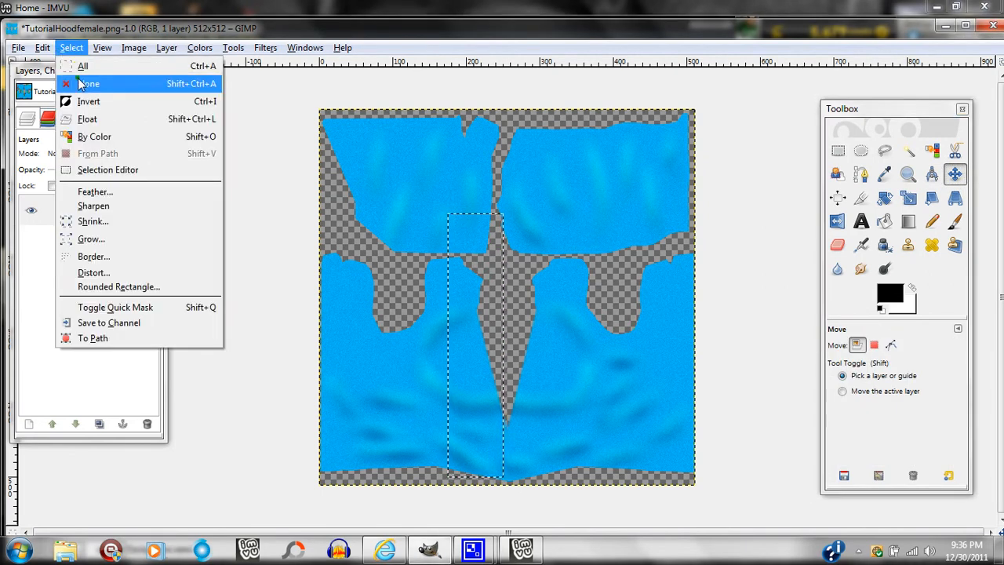
click(80, 83)
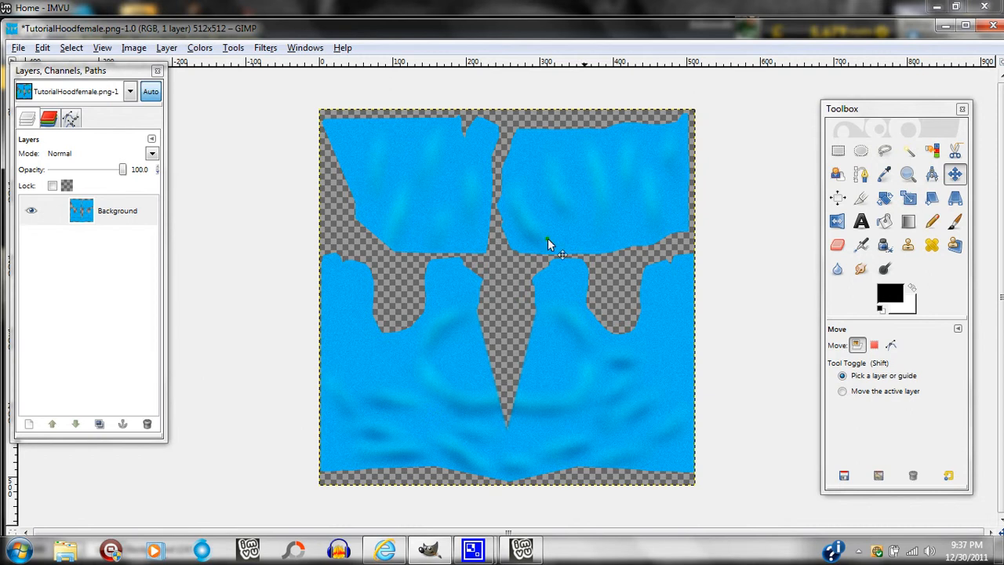
Set the Bucket Fill tool to pattern fill with the Leopard pattern.
click(884, 223)
click(845, 422)
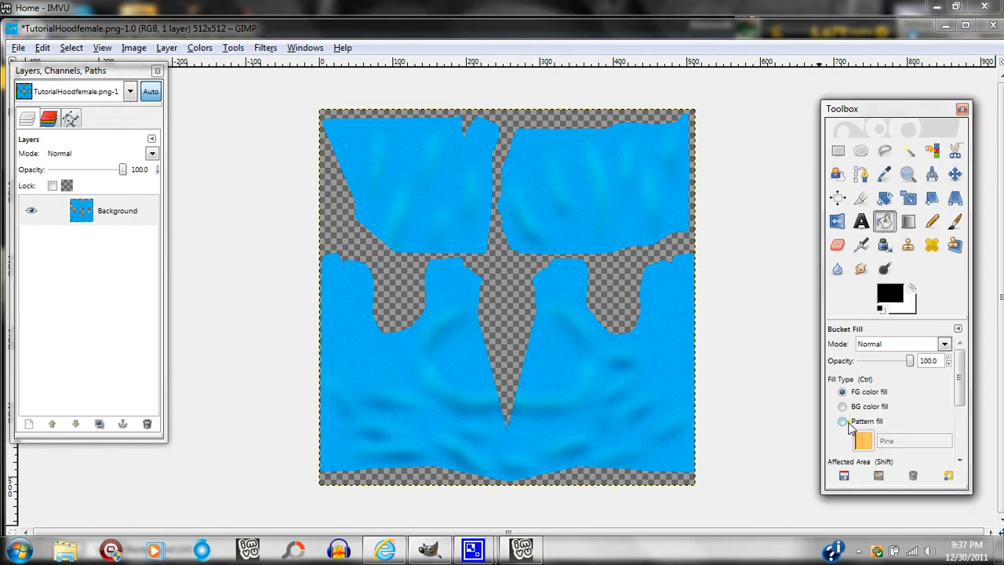
click(863, 442)
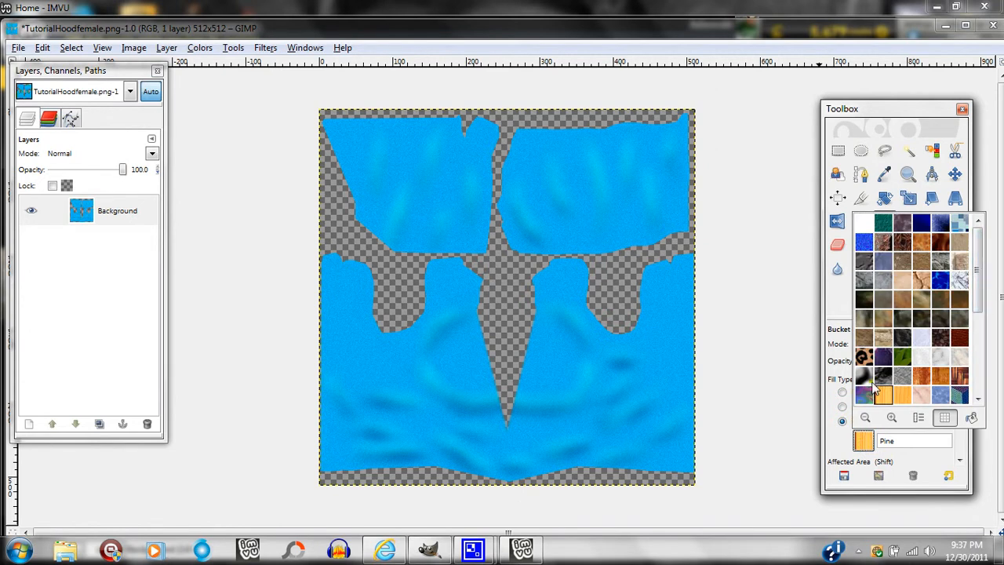
click(863, 356)
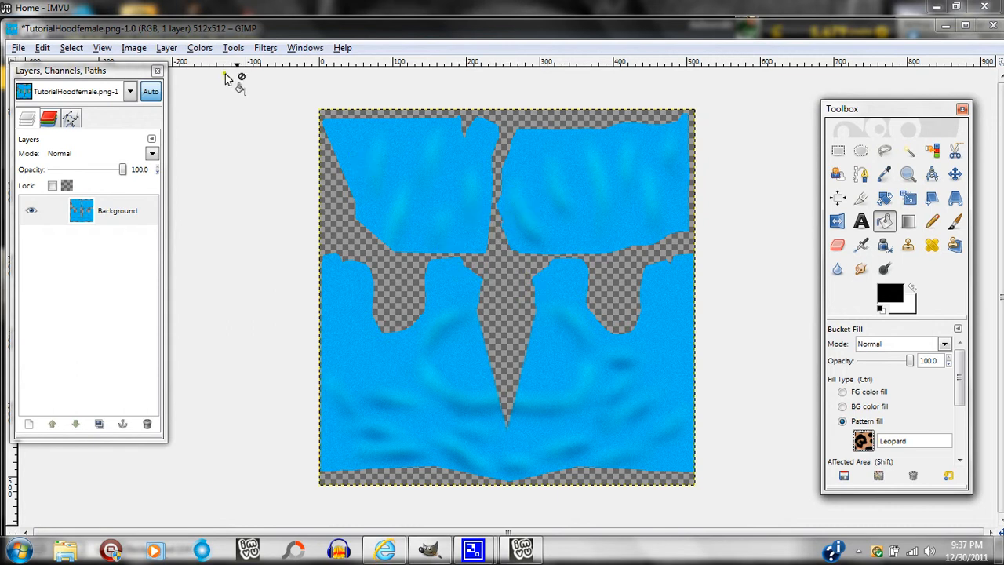
Select the non-transparent hood pieces by turning the Background layer's alpha channel into a selection.
click(167, 47)
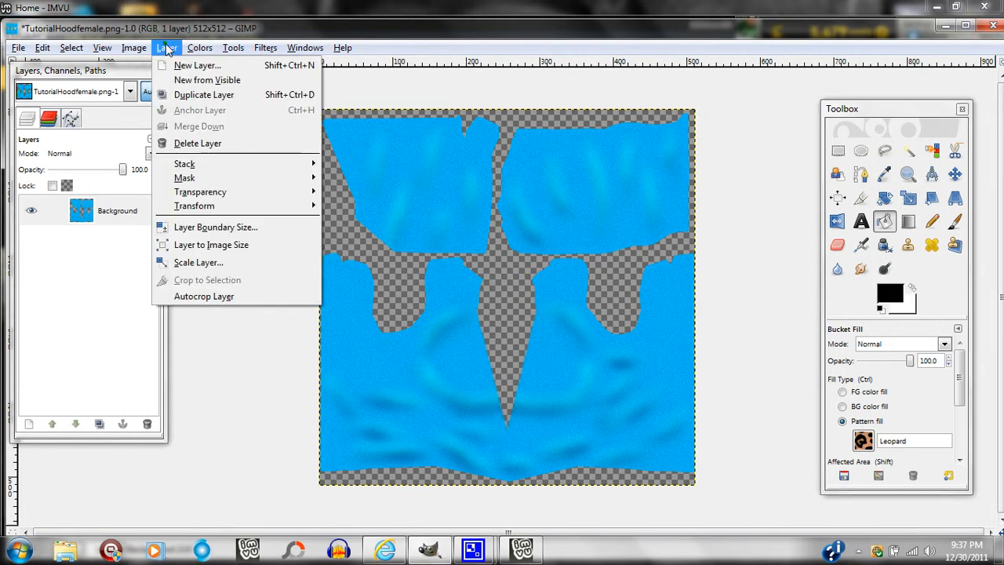
mouse_move(213, 194)
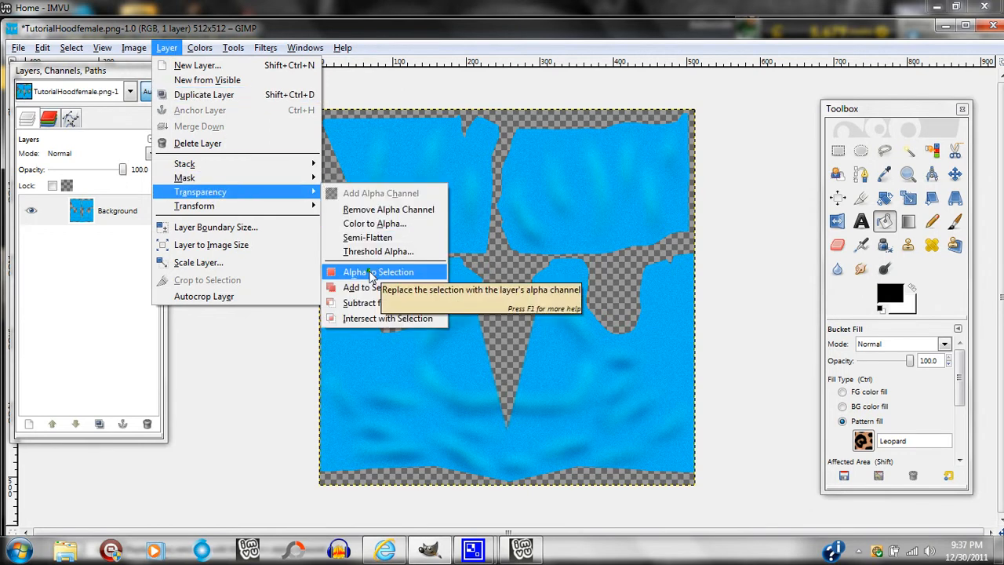
click(371, 274)
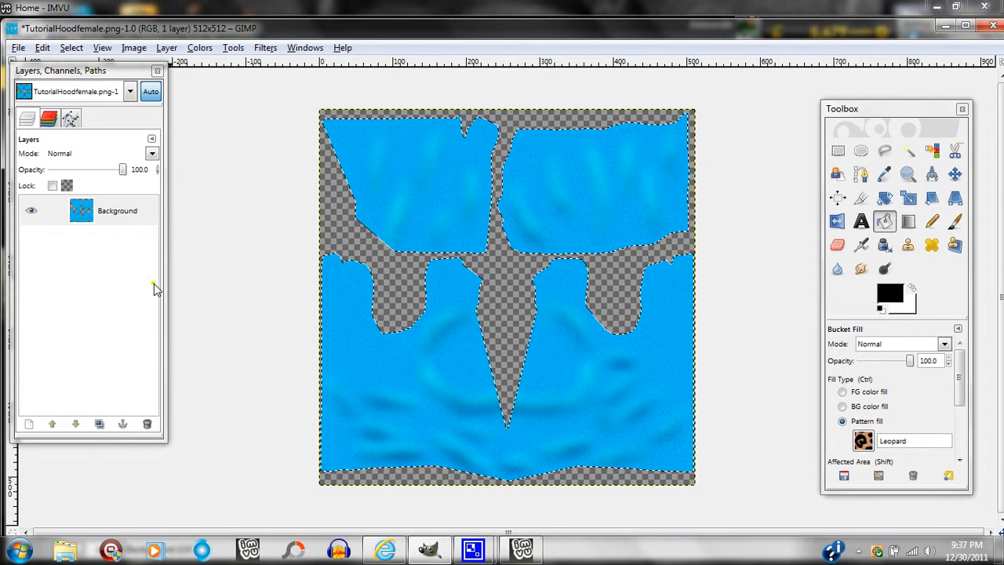
Fill the selected hood pieces with the Leopard pattern, and clear the selection.
click(43, 47)
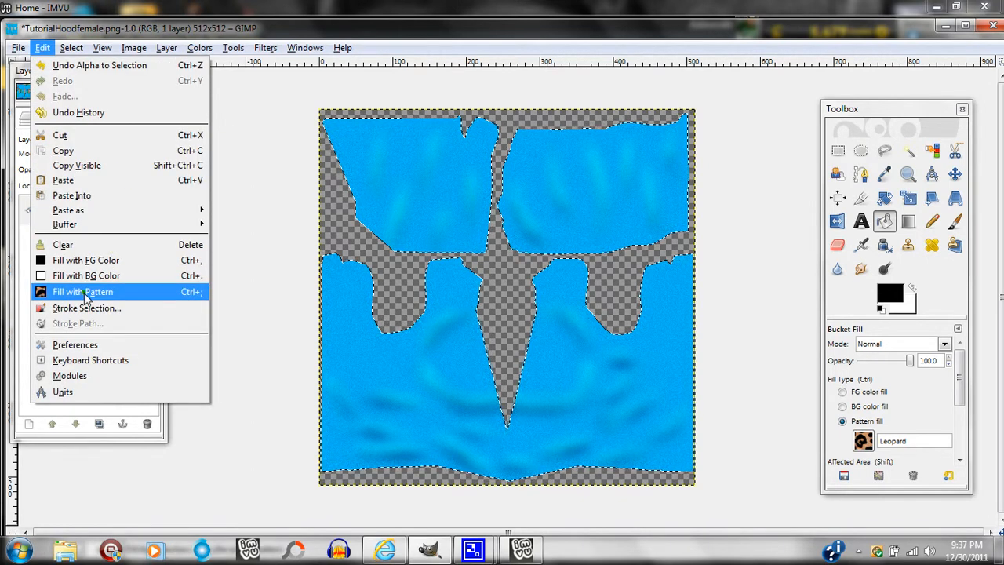
click(84, 292)
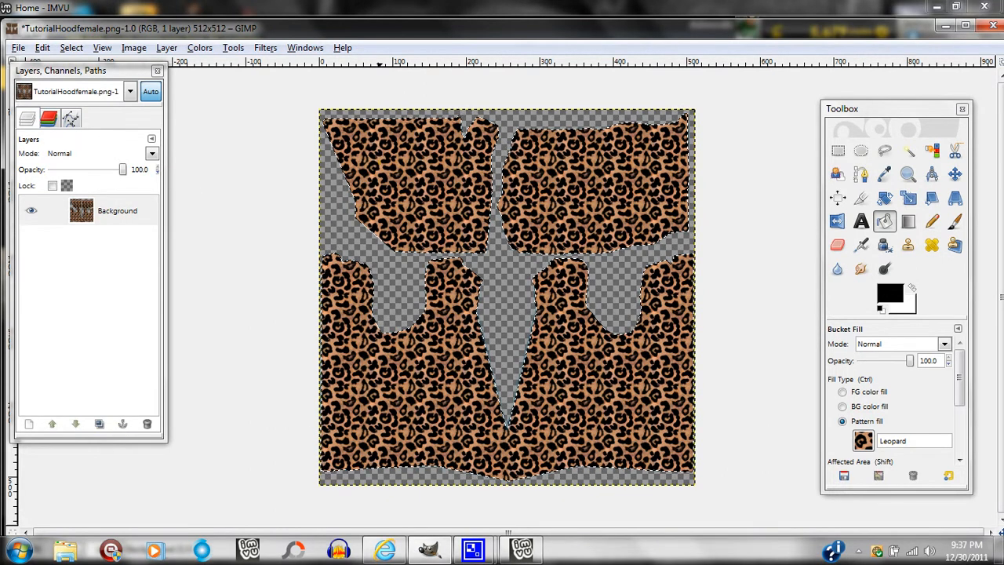
click(73, 49)
click(88, 83)
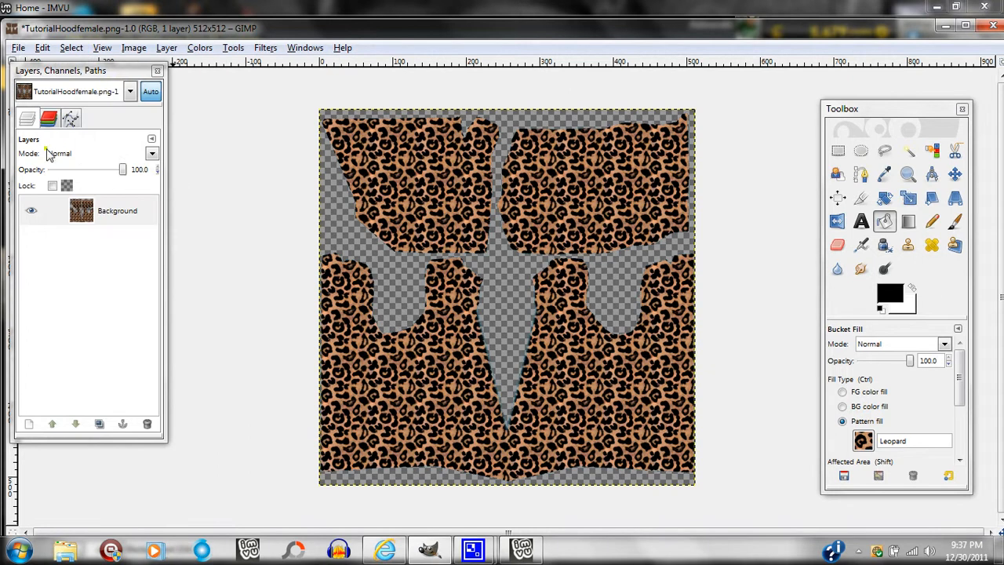
Add a transparent 512 x 512 px layer and set up the Paintbrush with white foreground and the Circle Fuzzy (19) brush.
click(29, 423)
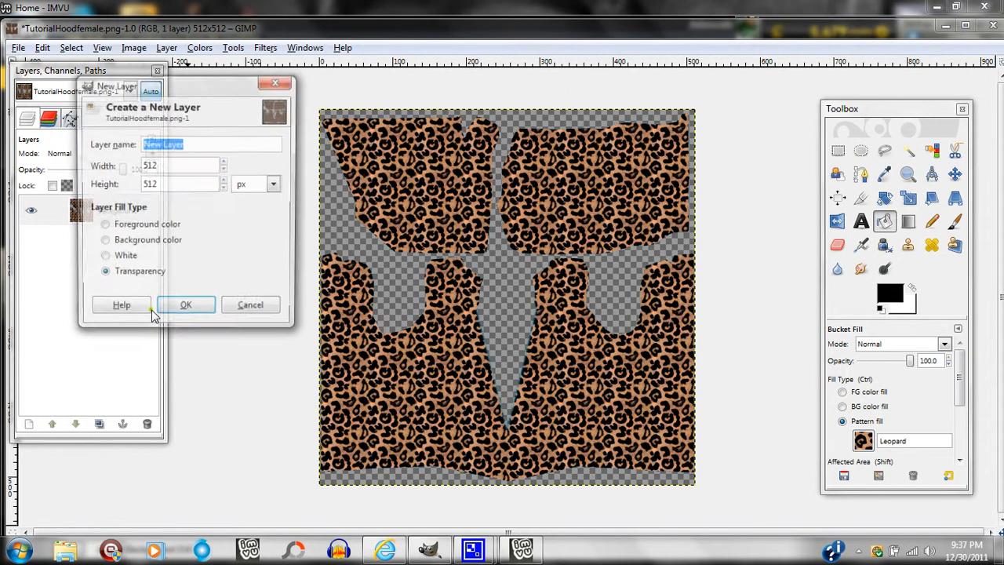
click(188, 304)
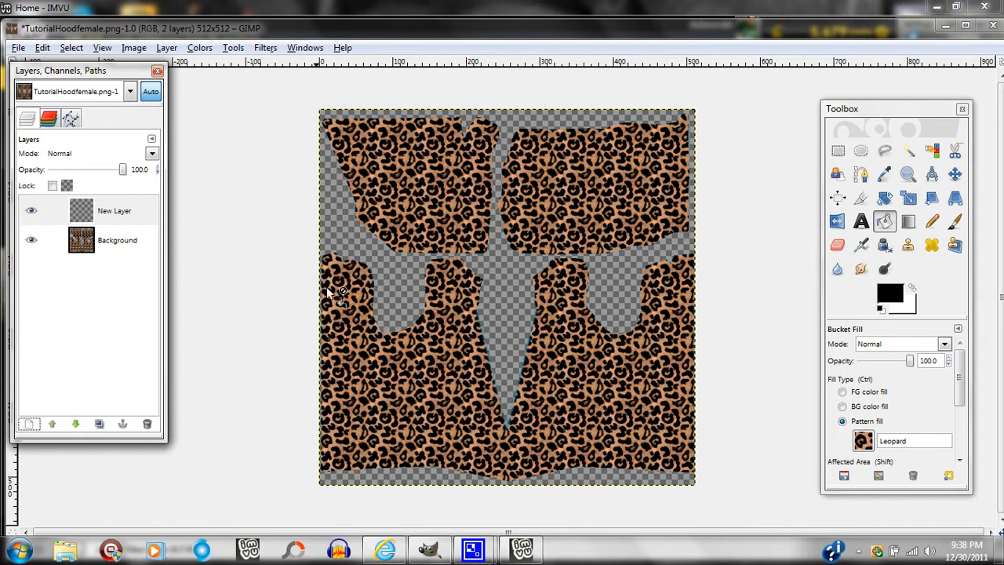
click(954, 221)
click(913, 291)
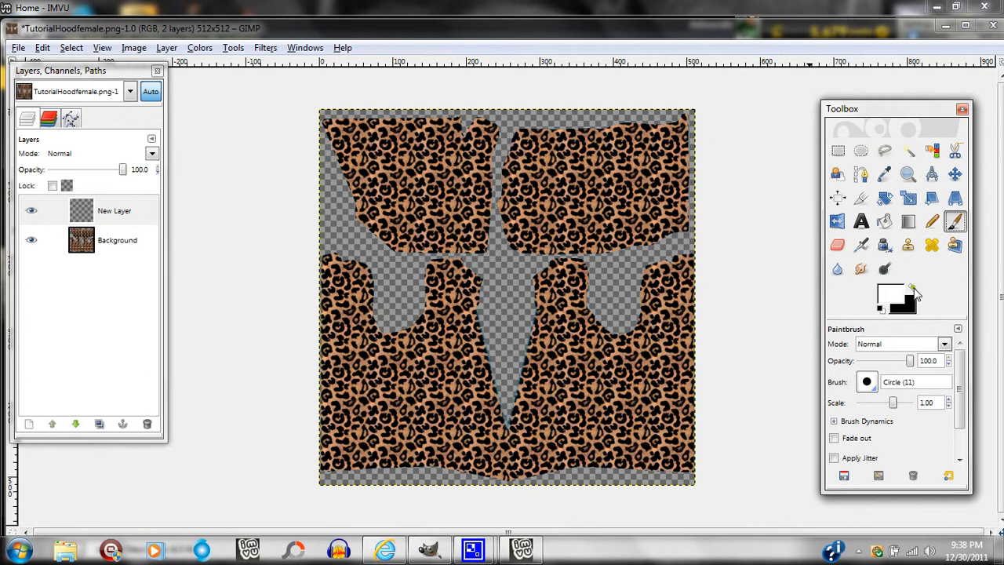
click(868, 385)
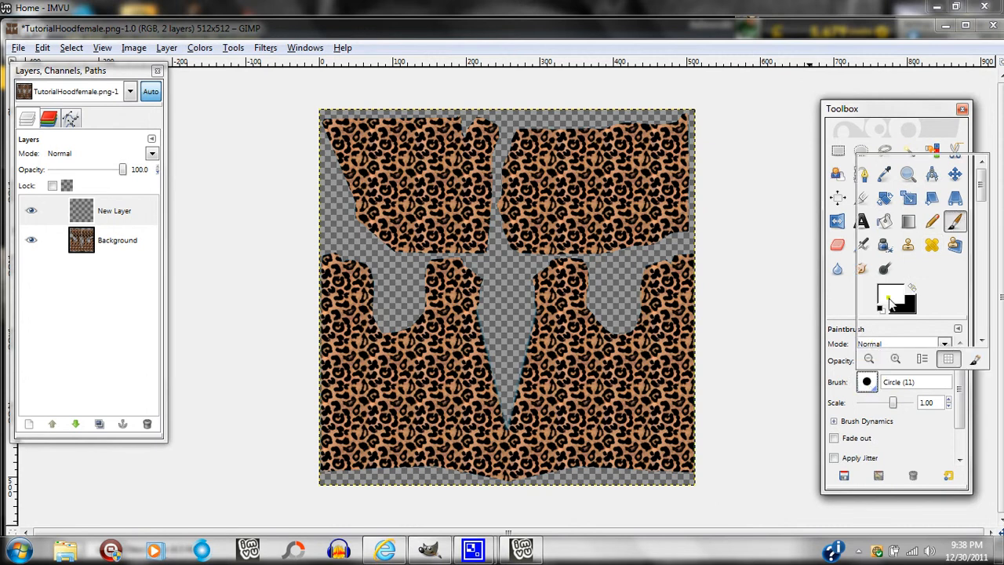
scroll(911, 263, down, 1)
click(907, 240)
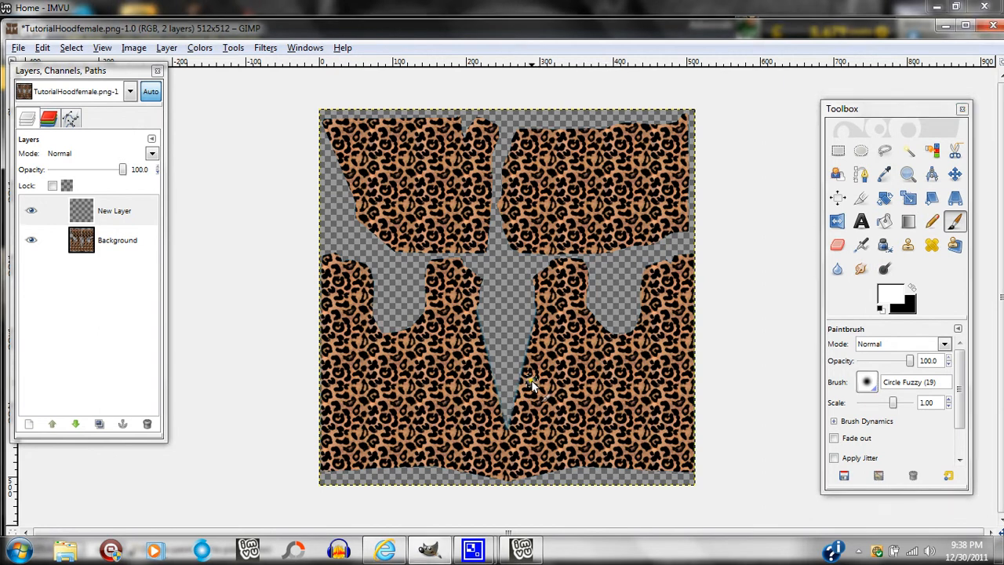
Paint short white highlight strokes beside the central V-shaped opening, along the lower hem and on the right side of the lower hood piece.
mouse_move(547, 381)
mouse_down()
mouse_move(557, 383)
mouse_move(555, 347)
mouse_up()
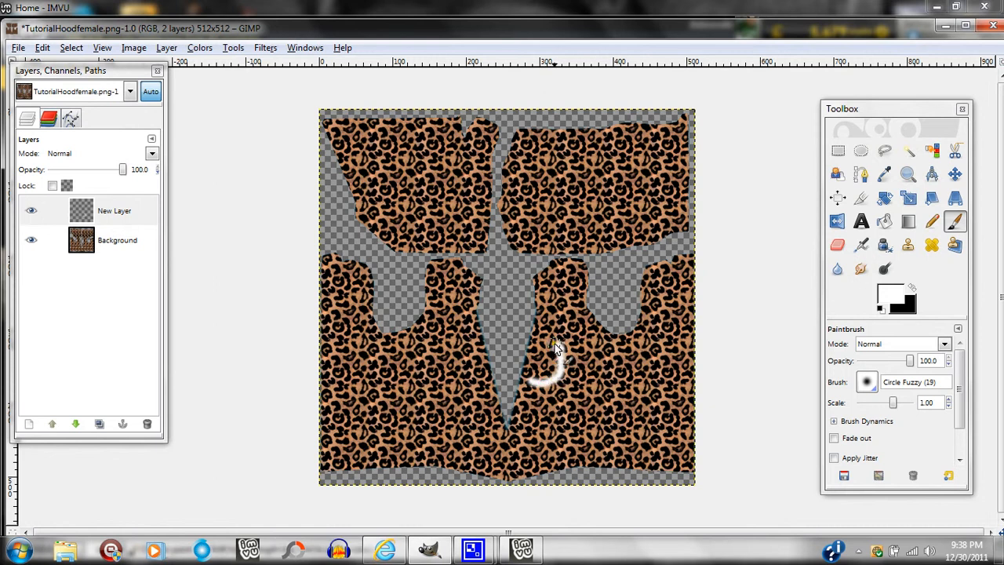
key(ctrl+z)
drag(524, 377, 557, 371)
drag(480, 379, 448, 374)
drag(498, 450, 450, 448)
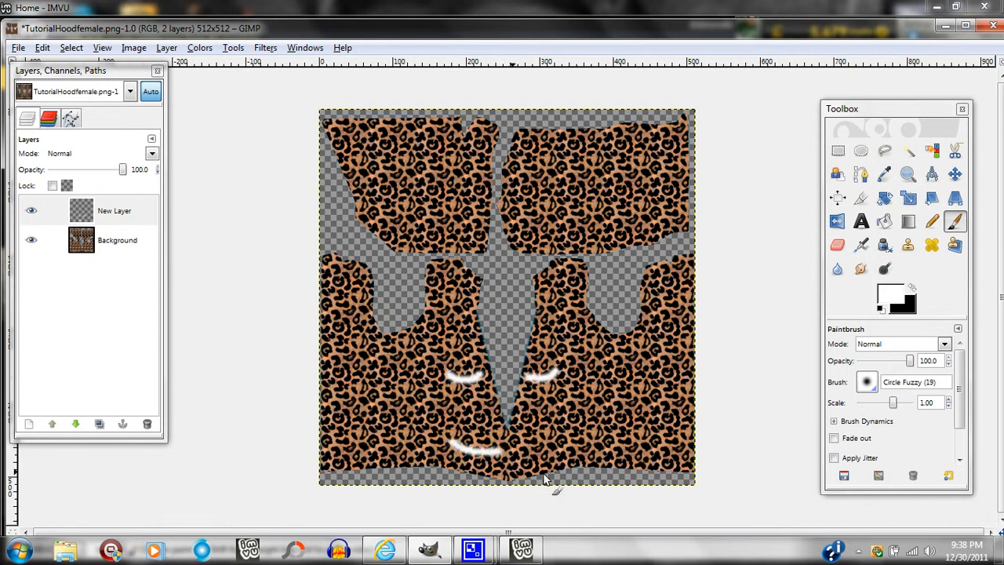
mouse_move(546, 451)
mouse_down()
mouse_move(577, 451)
mouse_move(608, 445)
mouse_up()
drag(656, 386, 634, 389)
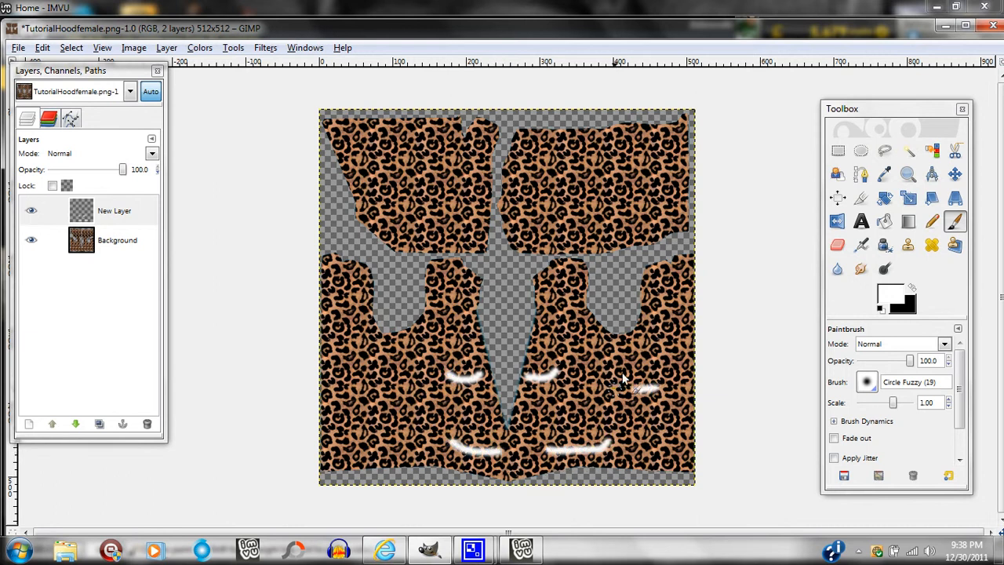
Paint curved white fold highlights on both upper hood pieces and two short strokes on the left of the lower piece.
mouse_move(604, 232)
mouse_down()
mouse_move(588, 232)
mouse_move(578, 137)
mouse_up()
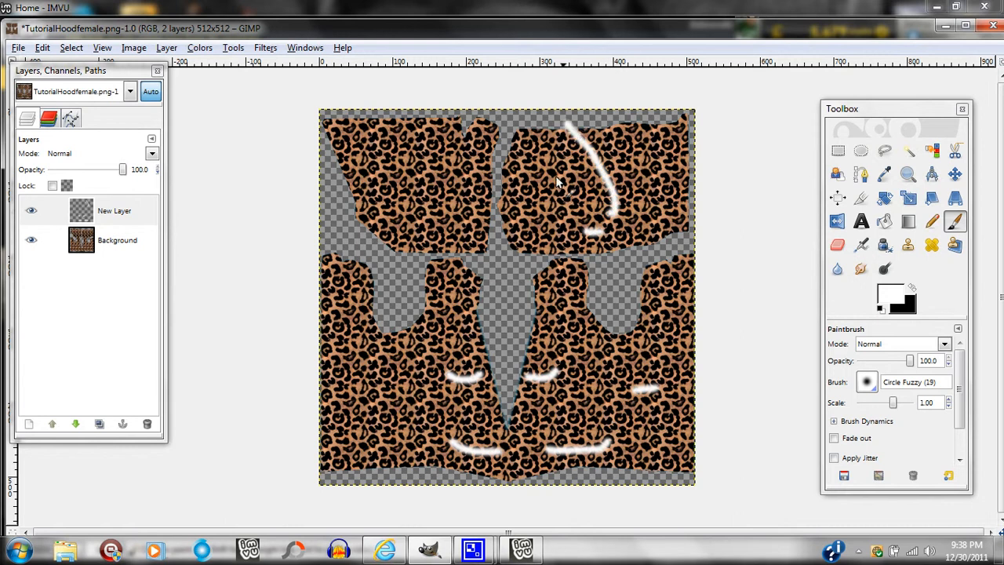
key(ctrl+z)
key(ctrl+z)
drag(541, 234, 565, 174)
mouse_move(594, 204)
mouse_down()
mouse_move(592, 167)
mouse_move(560, 146)
mouse_up()
drag(446, 212, 441, 157)
mouse_move(415, 220)
mouse_down()
mouse_move(393, 208)
mouse_move(378, 160)
mouse_up()
mouse_move(411, 428)
mouse_down()
mouse_move(383, 415)
mouse_move(363, 368)
mouse_up()
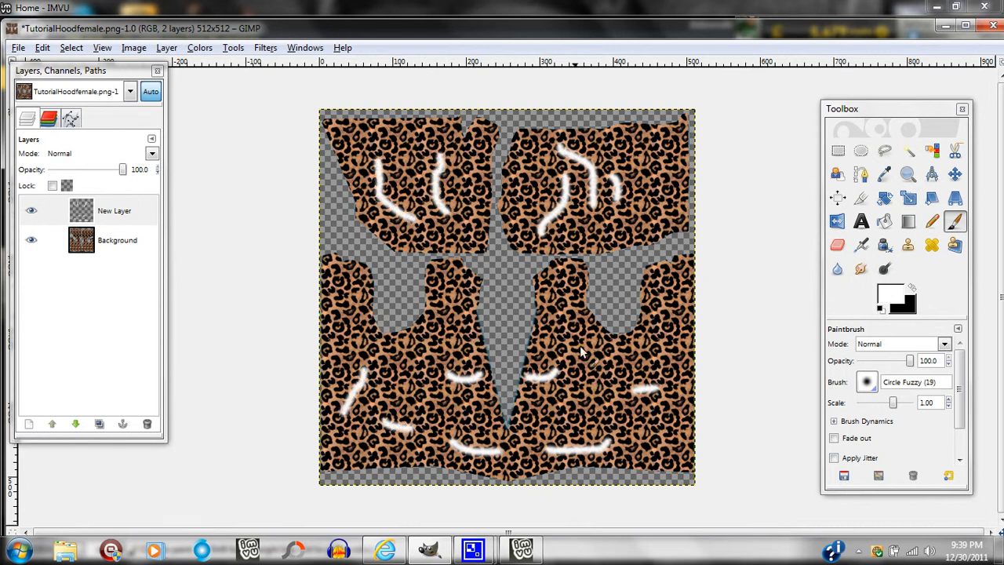
Soften the white strokes on the new layer with a Gaussian Blur of 25 px horizontally and vertically.
click(117, 218)
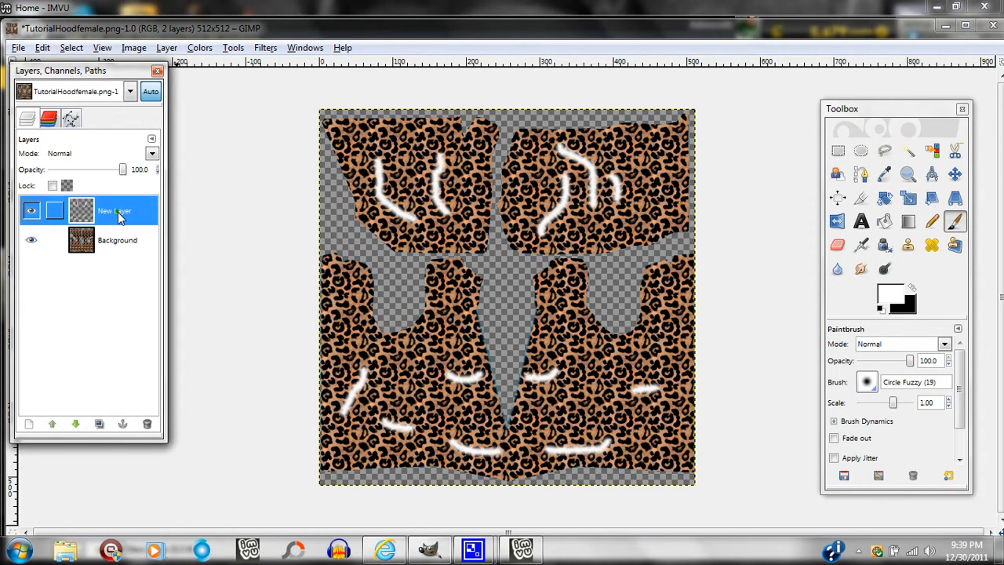
click(264, 49)
mouse_move(392, 119)
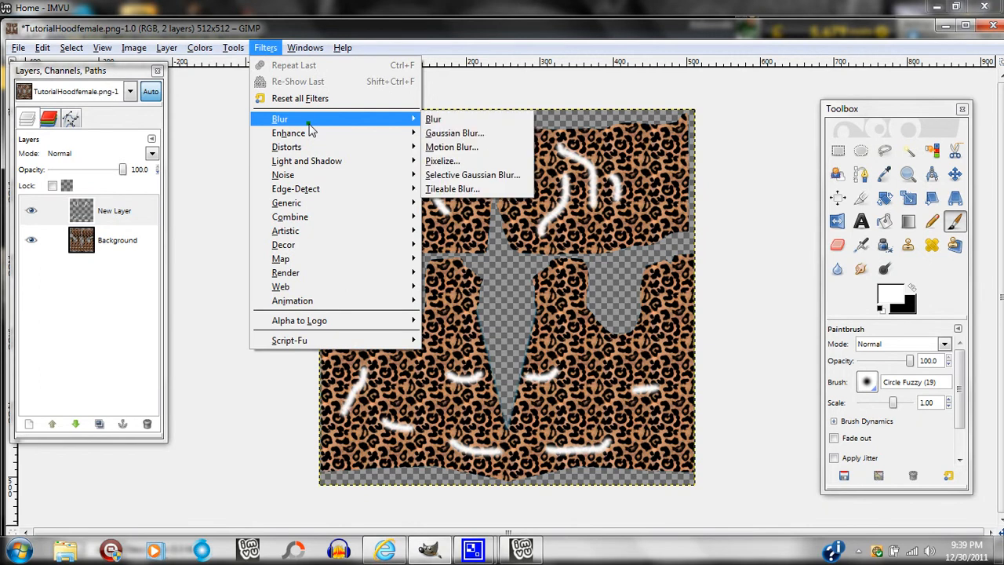
click(502, 134)
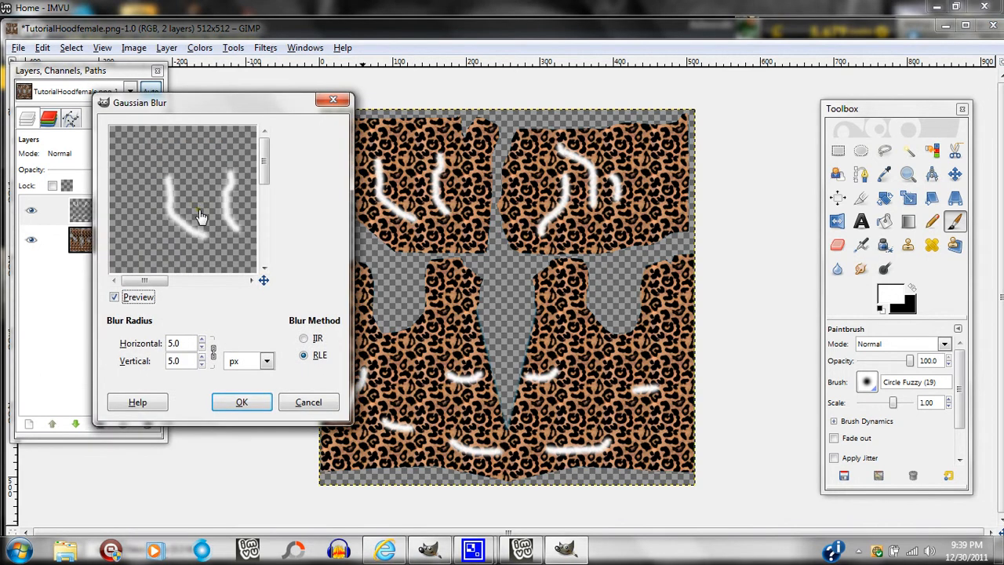
click(202, 339)
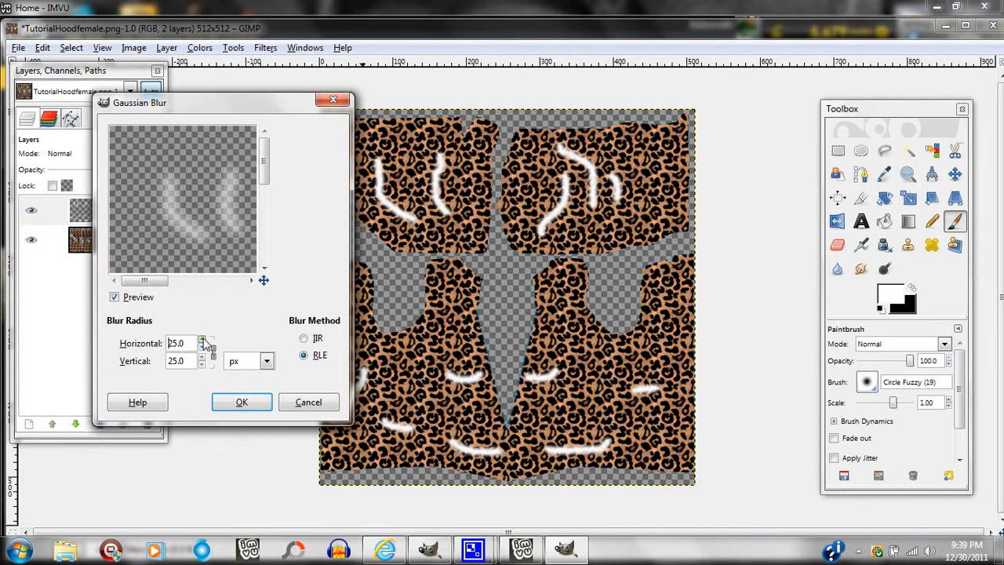
click(241, 402)
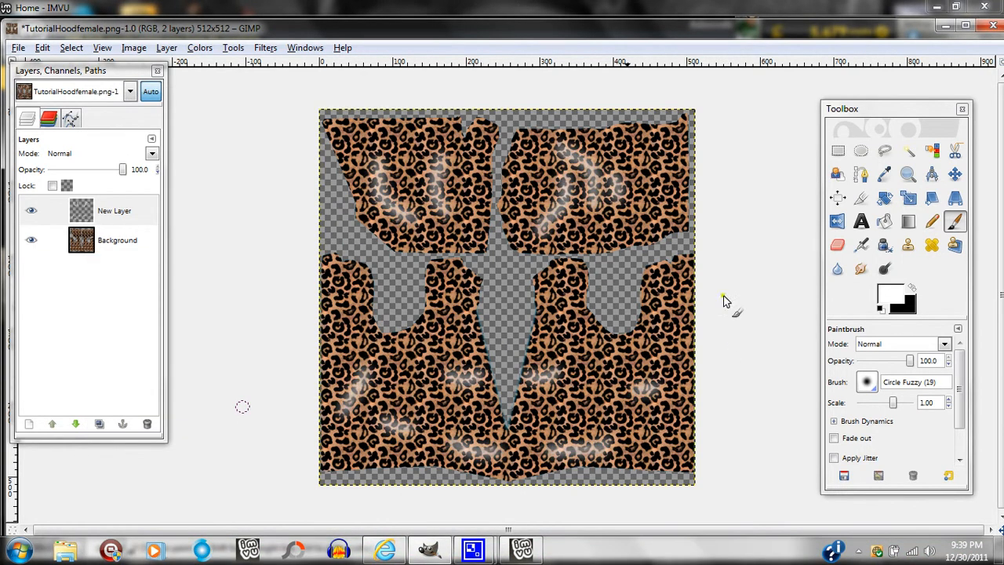
Browse the available Bucket Fill patterns as alternatives to the Leopard pattern.
click(884, 222)
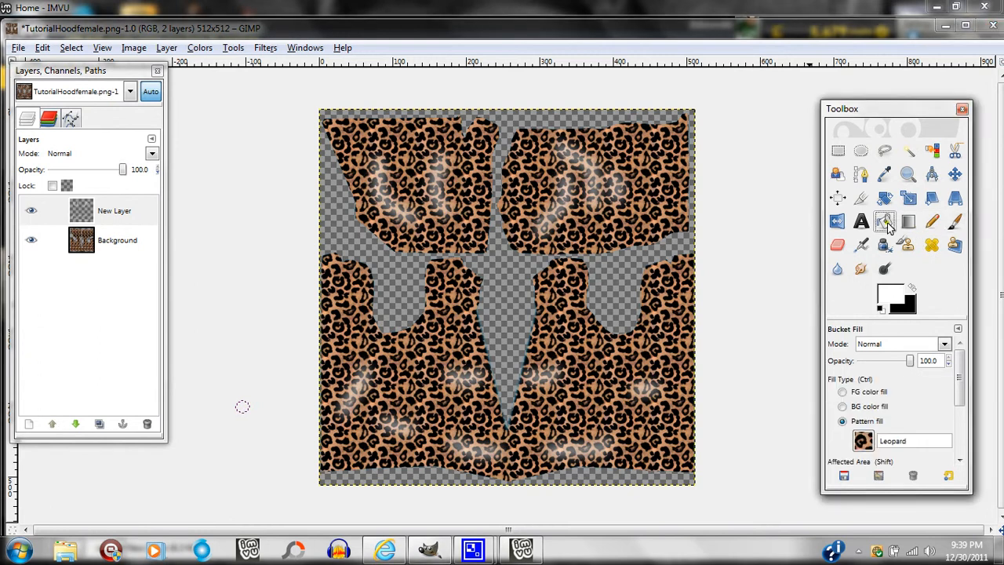
click(865, 441)
drag(980, 296, 982, 396)
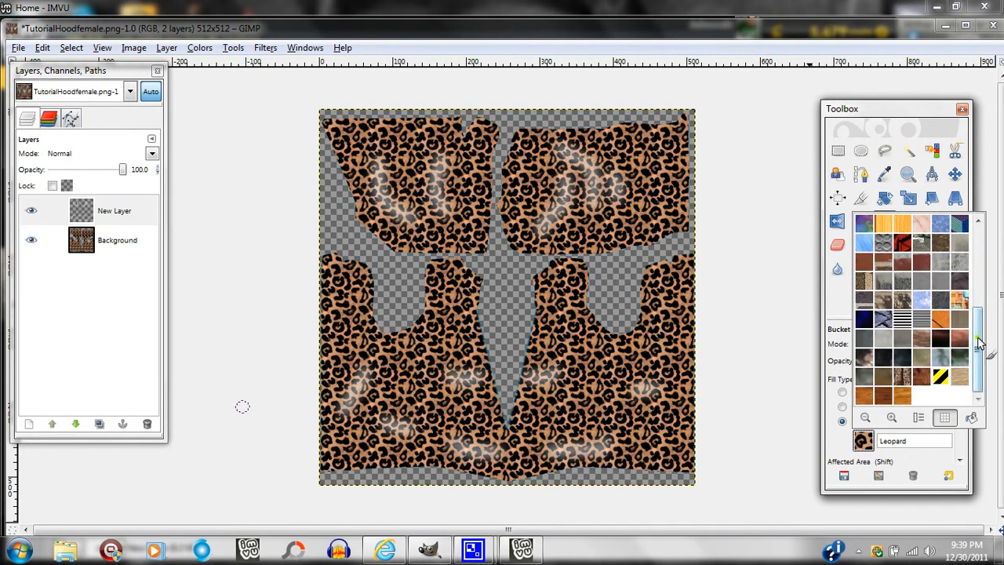
drag(979, 339, 971, 276)
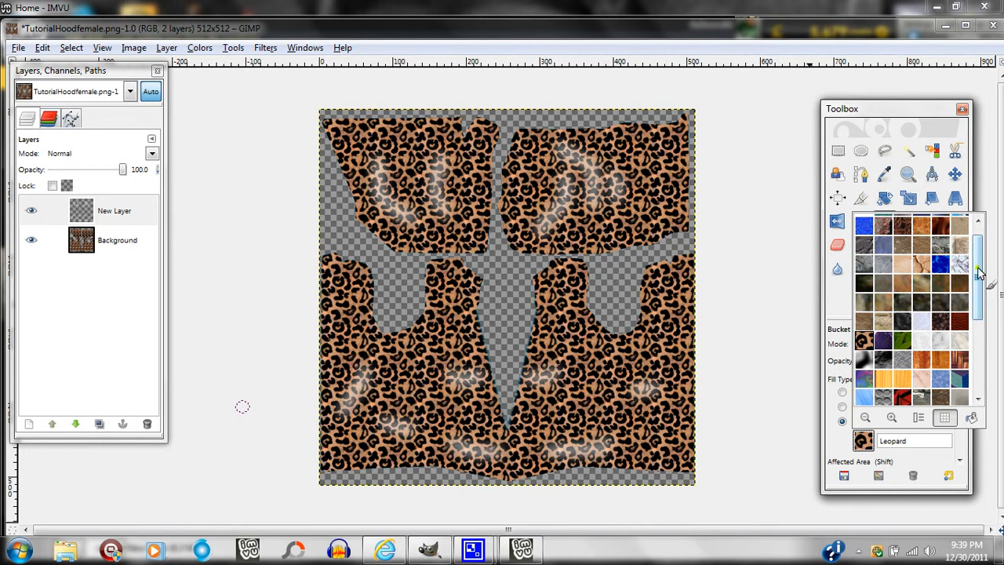
drag(977, 290, 980, 273)
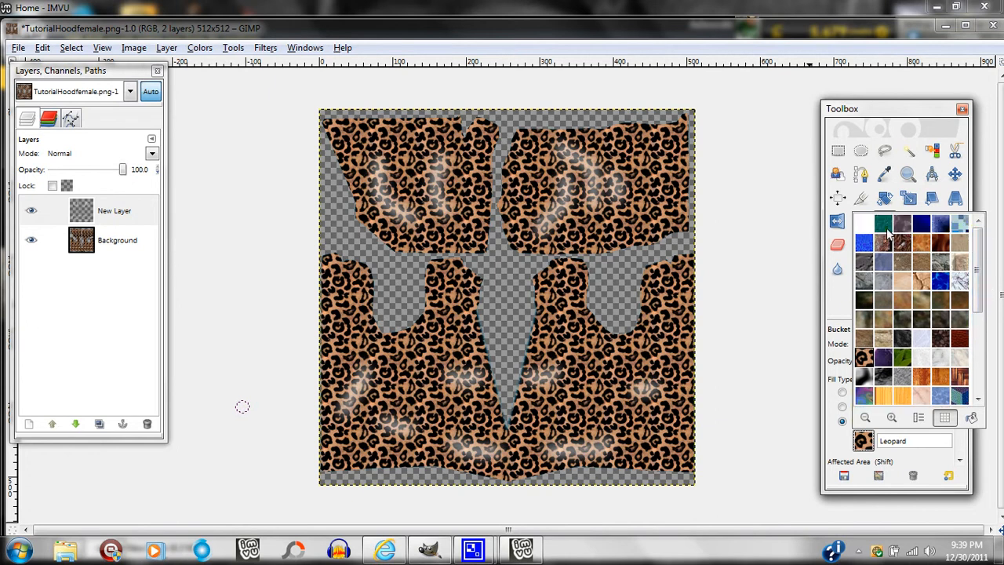
click(780, 262)
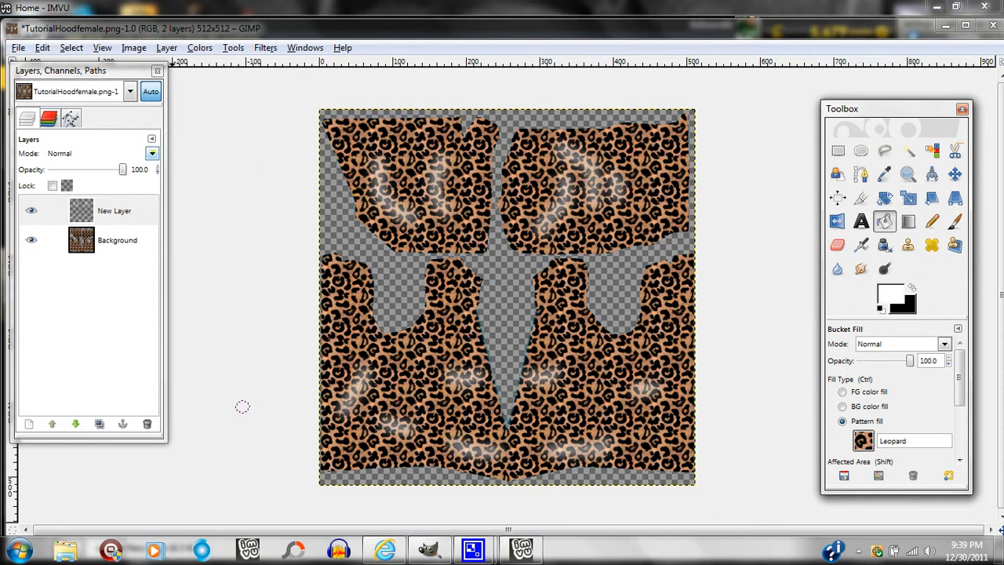
Set the blurred highlight layer's blend mode to Grain extract, then duplicate the layer and select the copy.
click(151, 153)
click(151, 155)
key(Down)
key(Down)
key(Down)
key(Down)
key(Down)
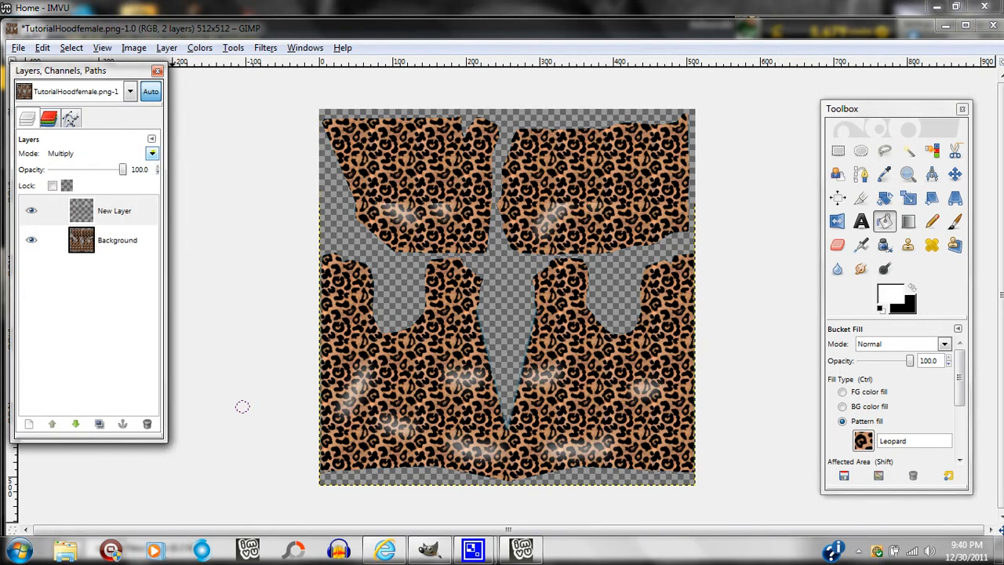
key(Down)
key(Down)
key(Down)
key(Down)
key(Down)
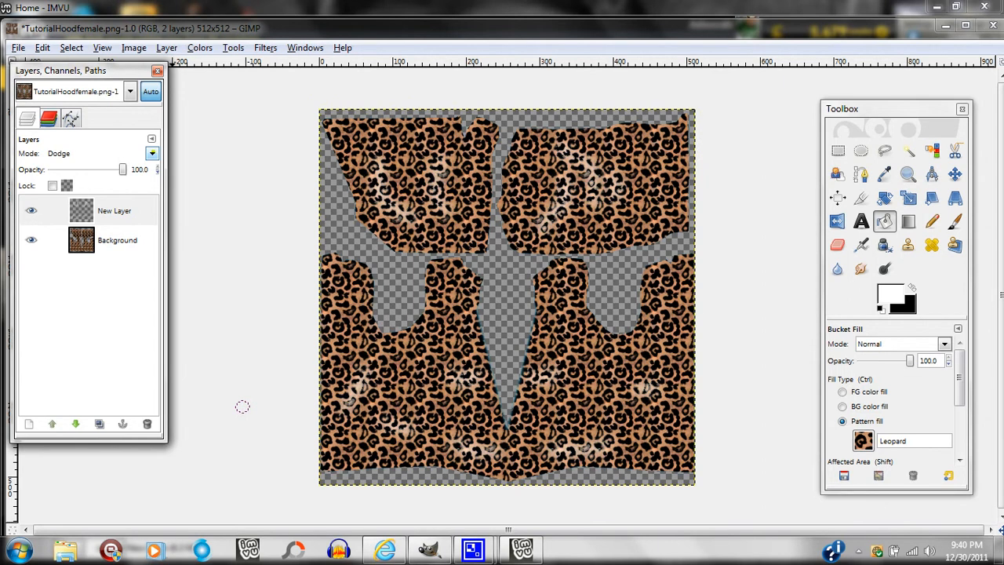
key(Down)
key(Down)
key(Down)
key(Down)
key(Down)
key(Up)
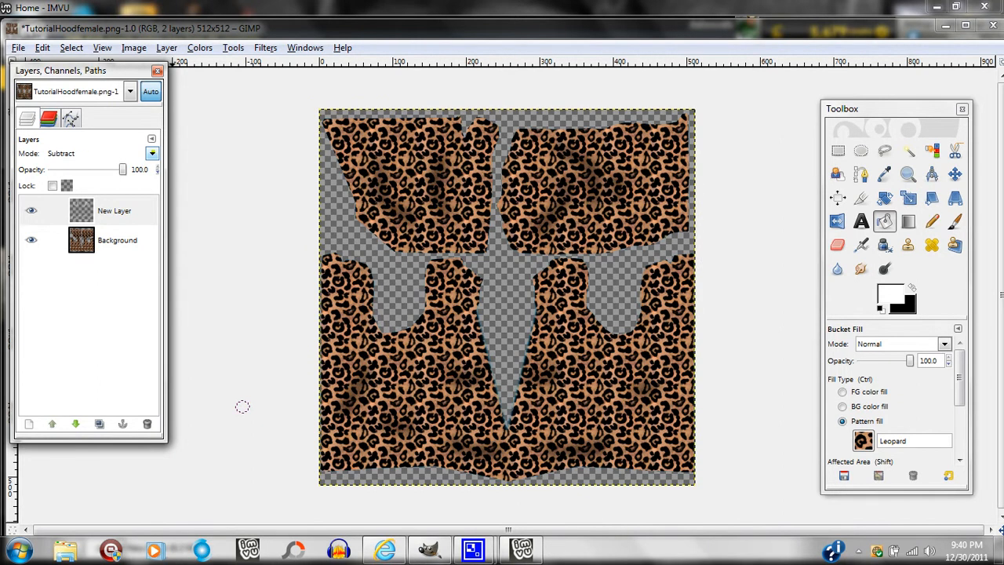
key(Up)
key(Up)
key(Up)
key(Up)
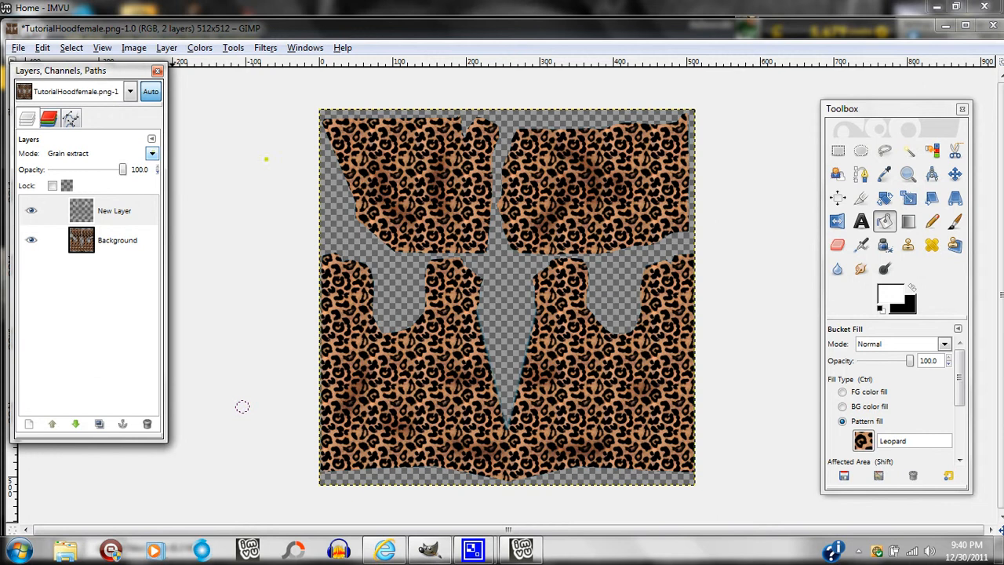
click(99, 423)
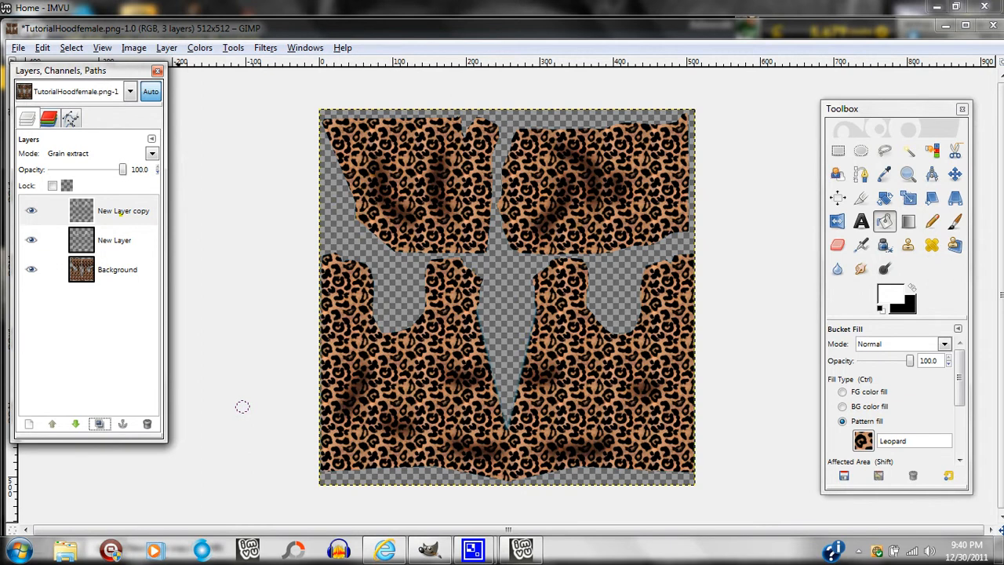
click(116, 210)
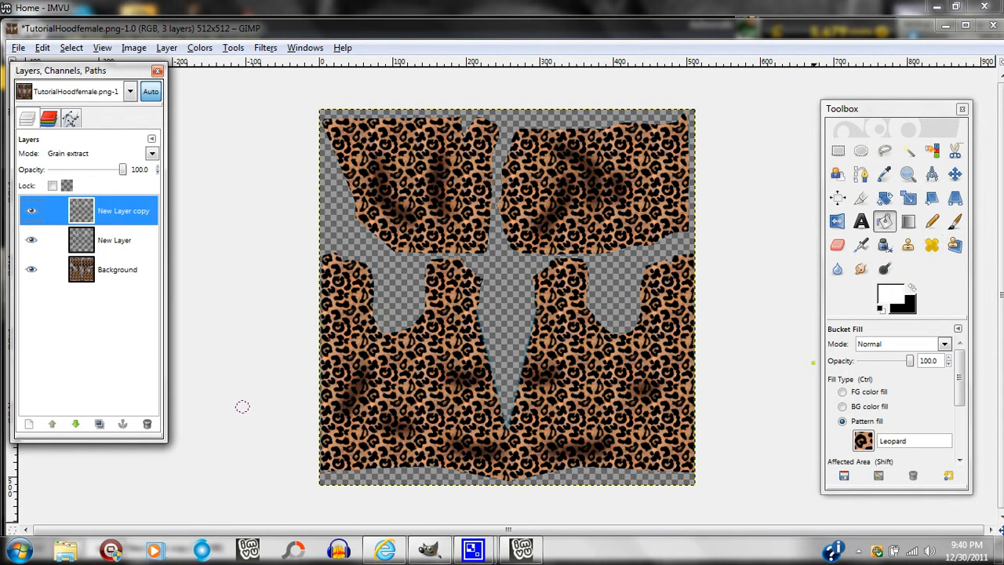
Set the Paintbrush to the Circle (05) brush and add a new layer above the highlight layers.
key(p)
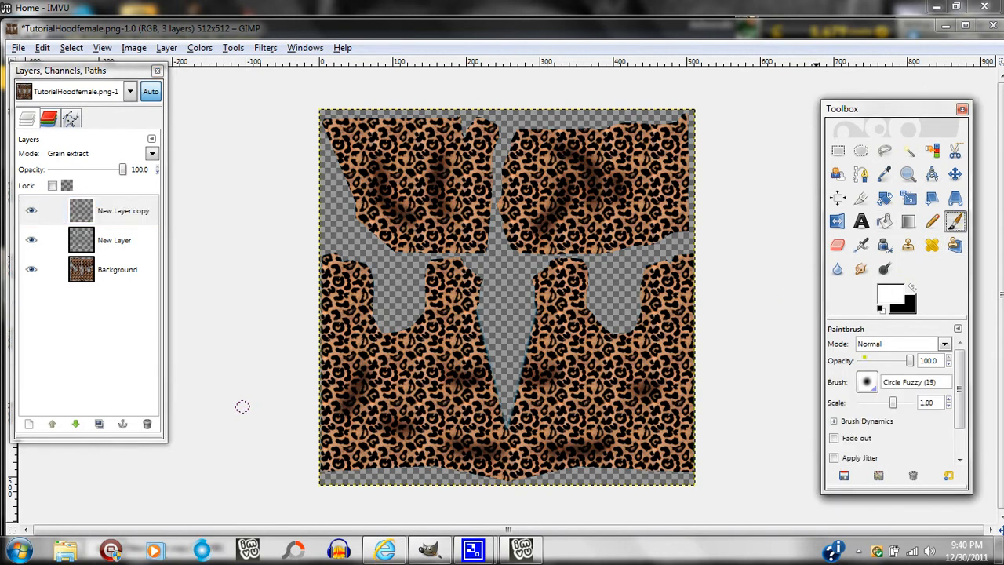
click(865, 382)
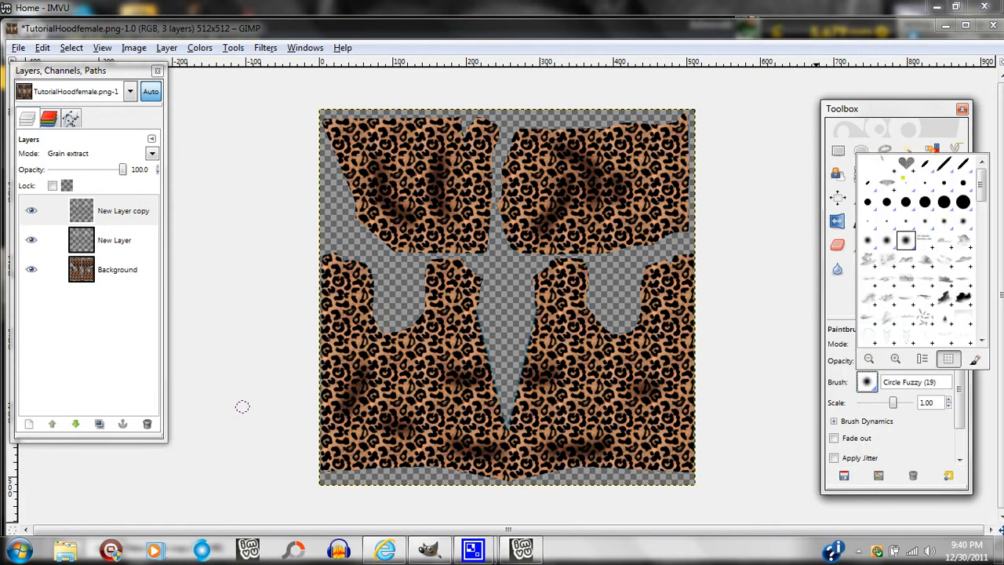
click(948, 180)
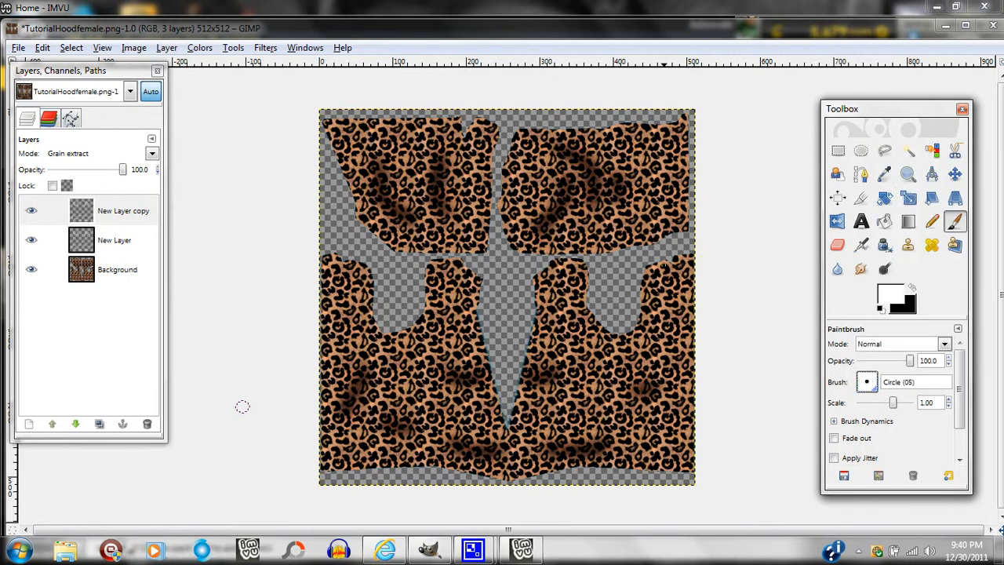
click(907, 174)
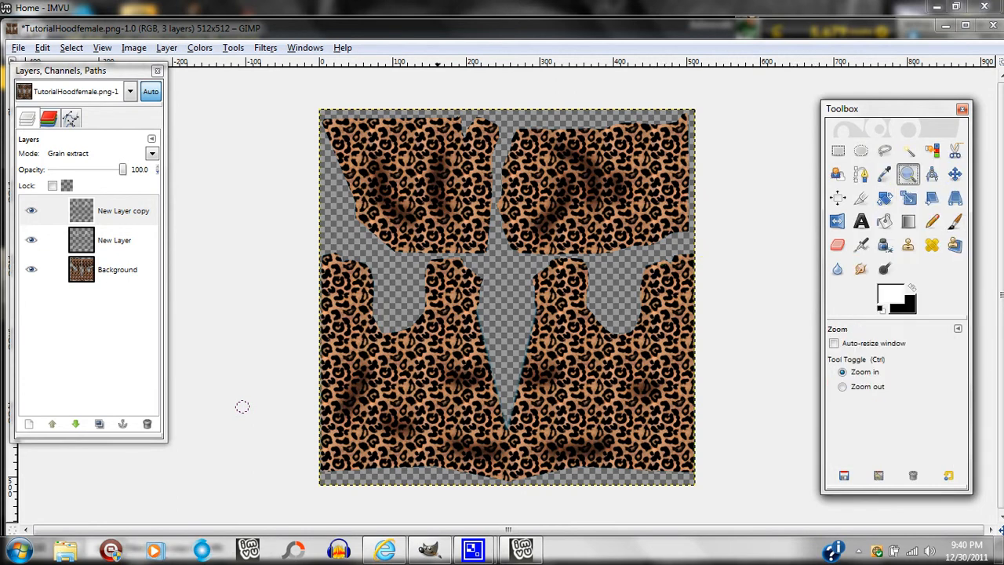
drag(420, 254, 596, 453)
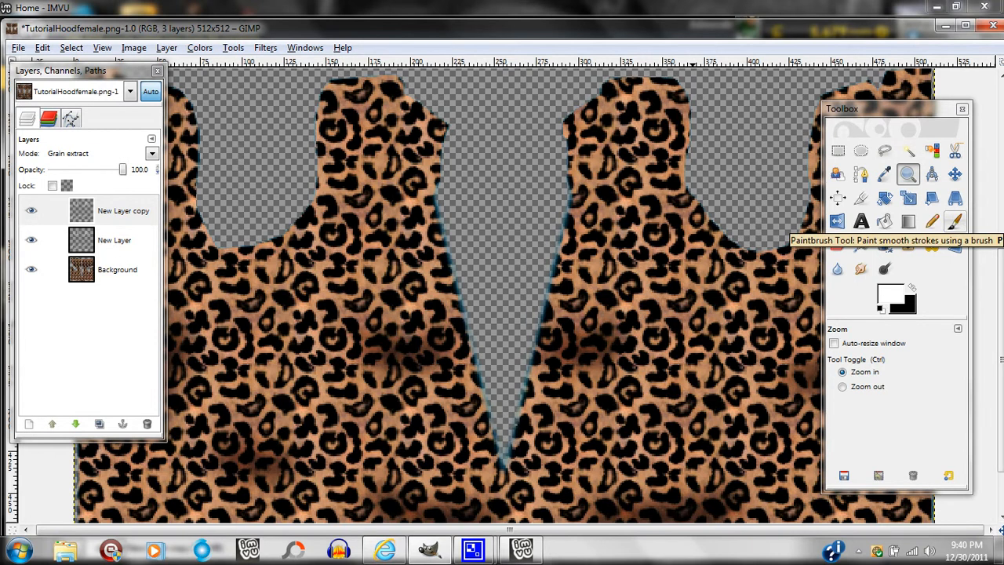
click(953, 223)
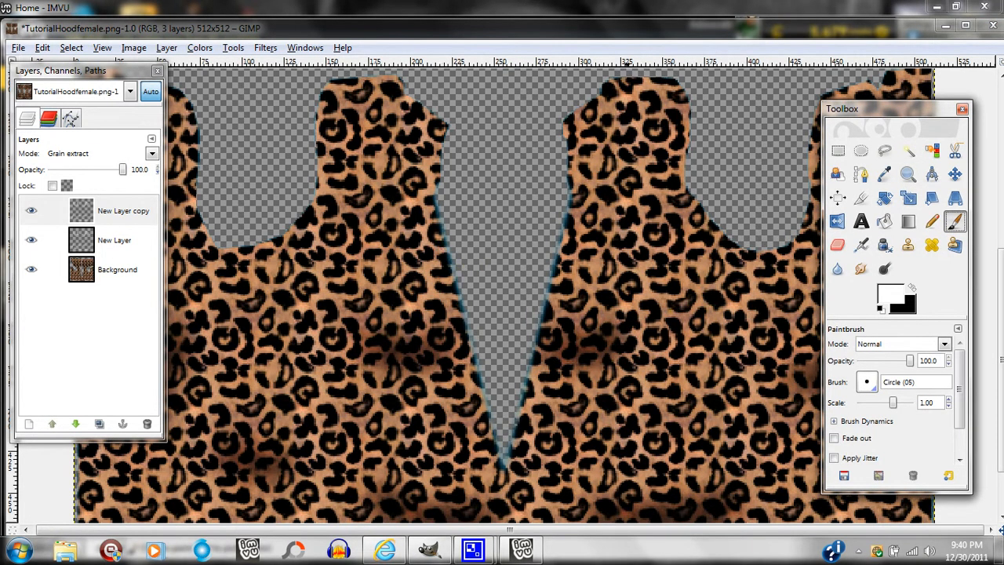
click(28, 424)
click(221, 345)
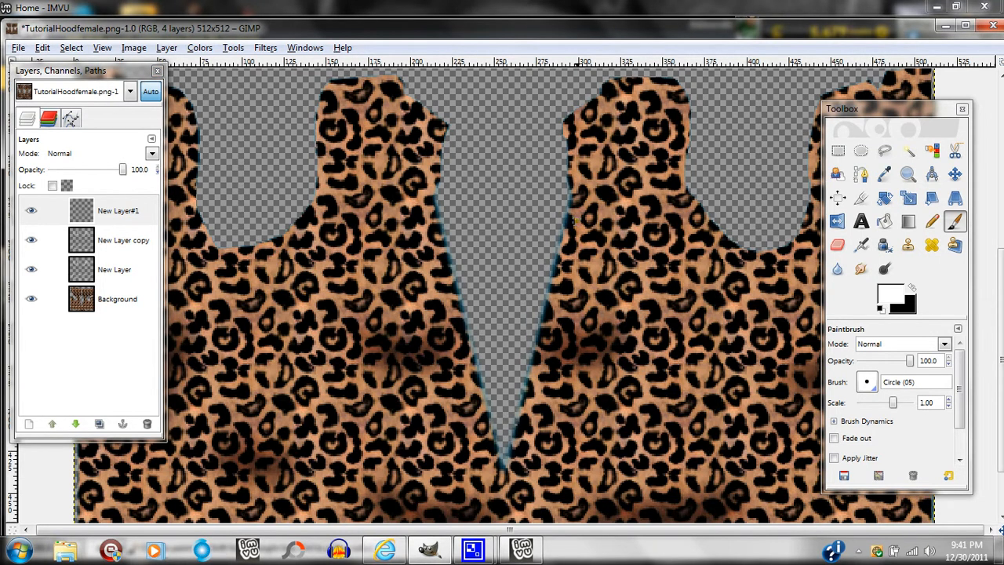
Set the foreground colour to the orange-brown c87843, starting from a tan sampled from the leopard pattern.
click(912, 288)
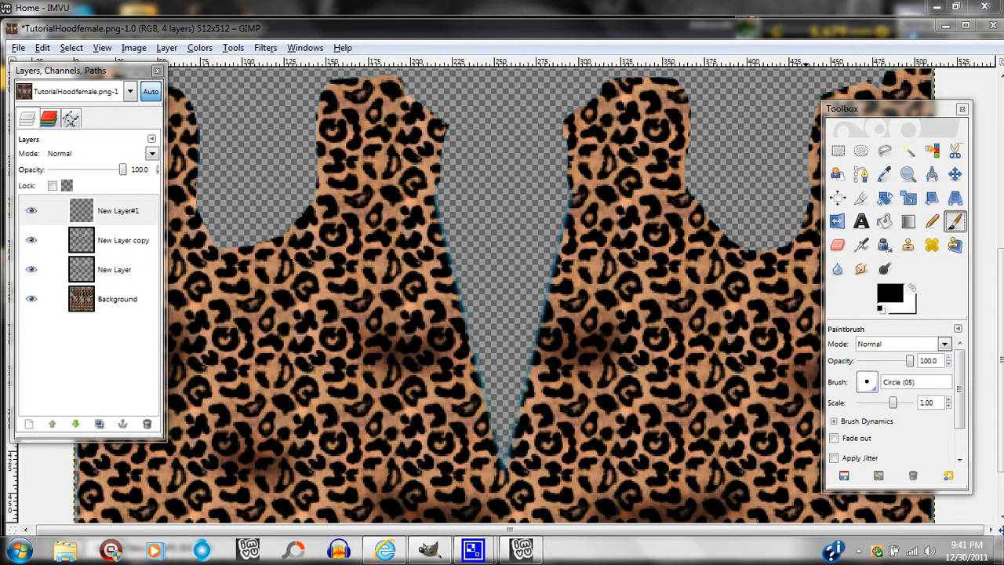
click(889, 293)
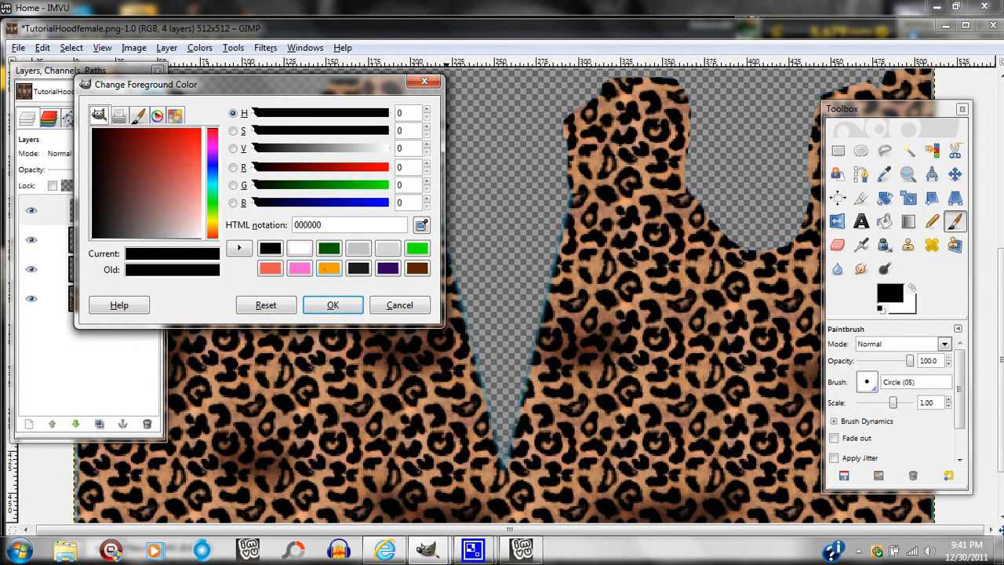
click(418, 268)
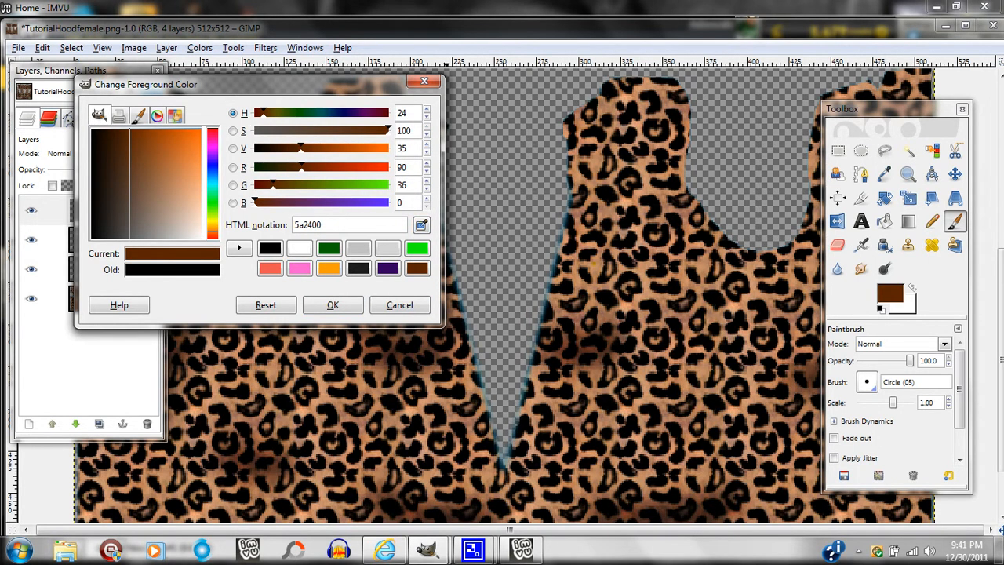
click(421, 224)
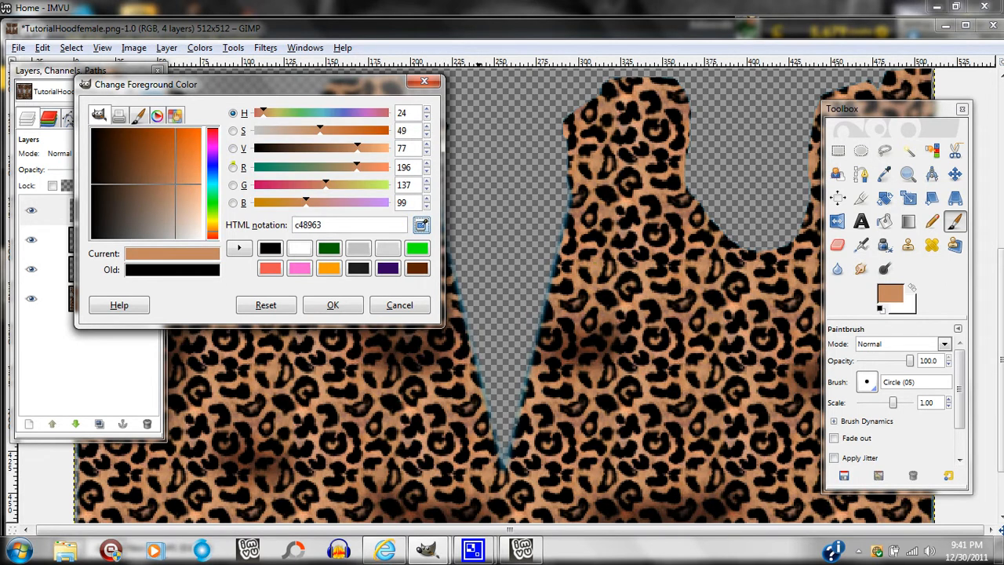
drag(177, 184, 177, 166)
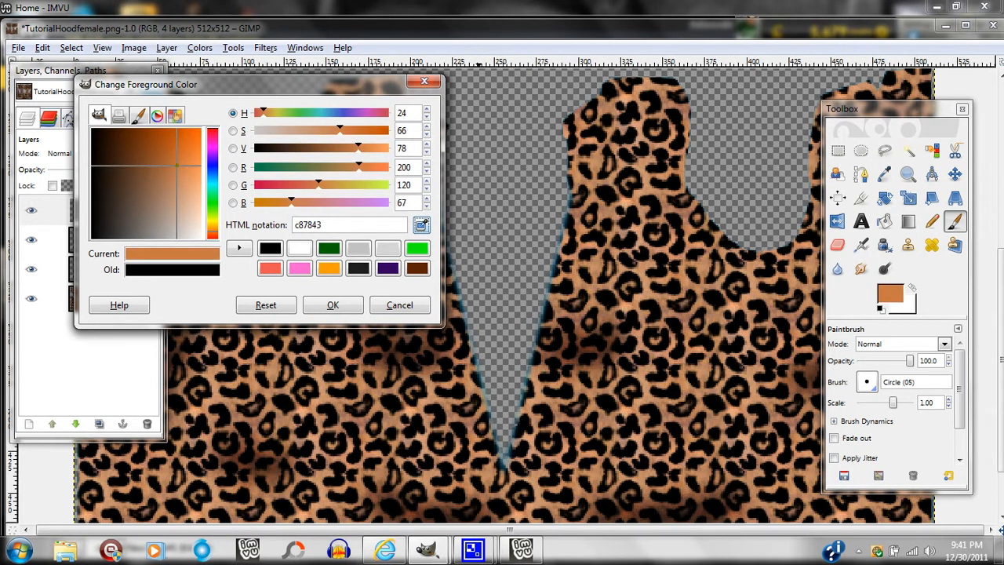
click(329, 305)
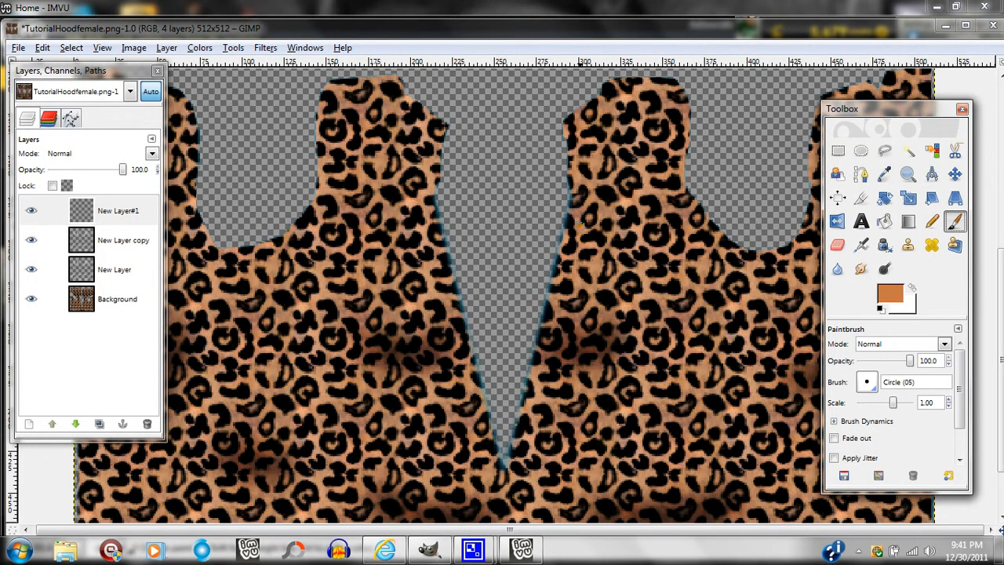
Paint three orange-brown button dots in a column along the right edge of the central V-shaped opening.
click(581, 225)
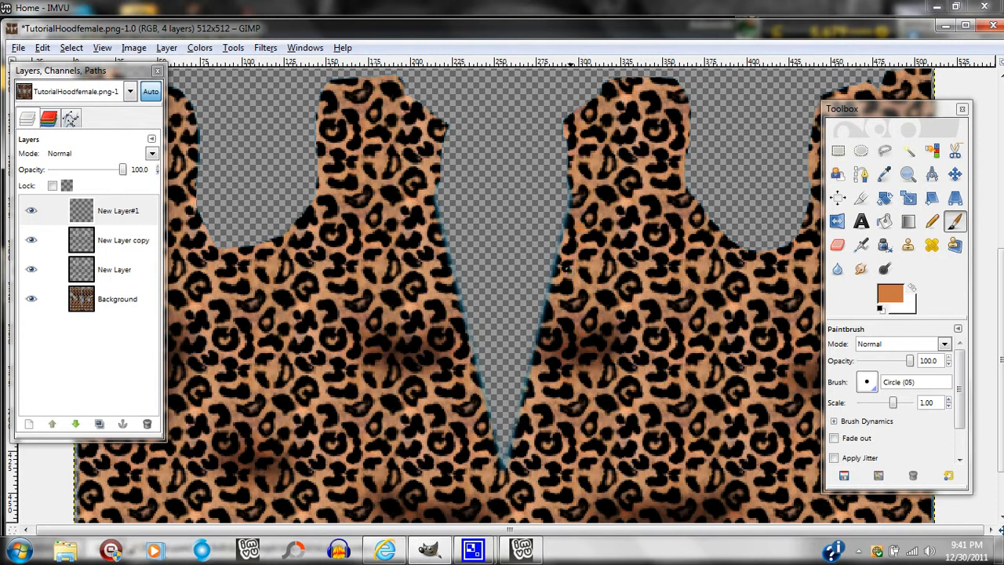
click(567, 269)
click(559, 326)
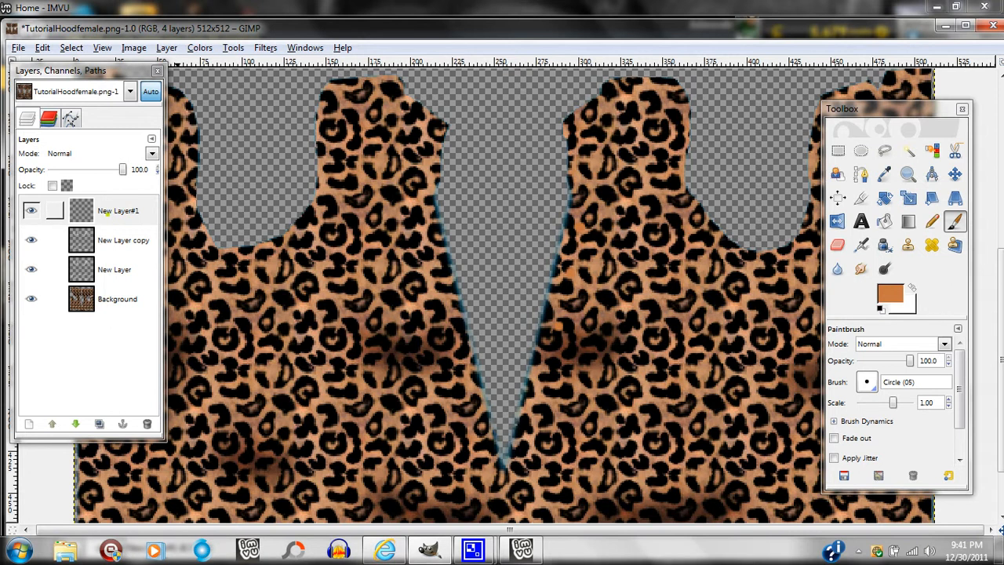
Create a selection around the three painted dots from the alpha of New Layer#1.
click(54, 210)
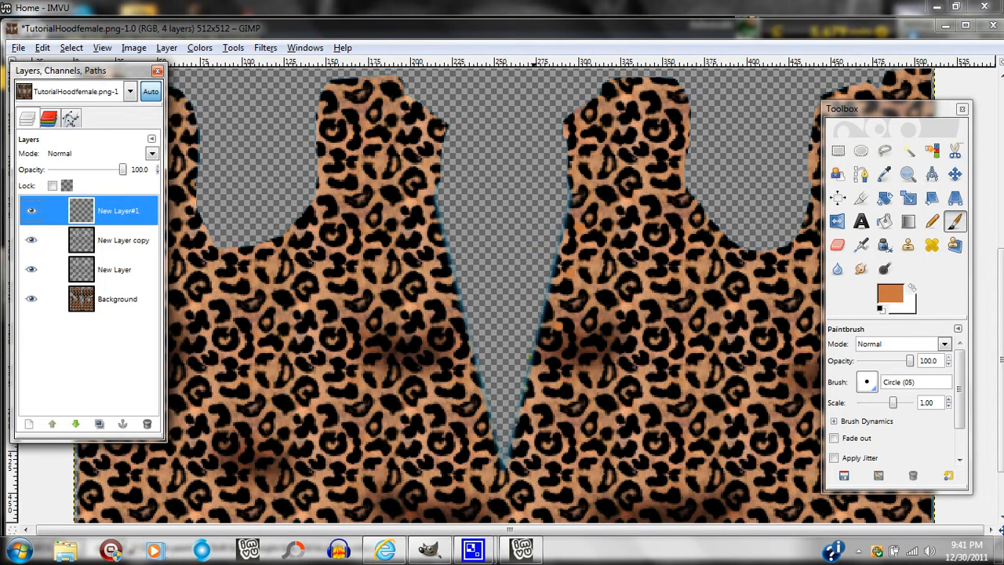
click(174, 47)
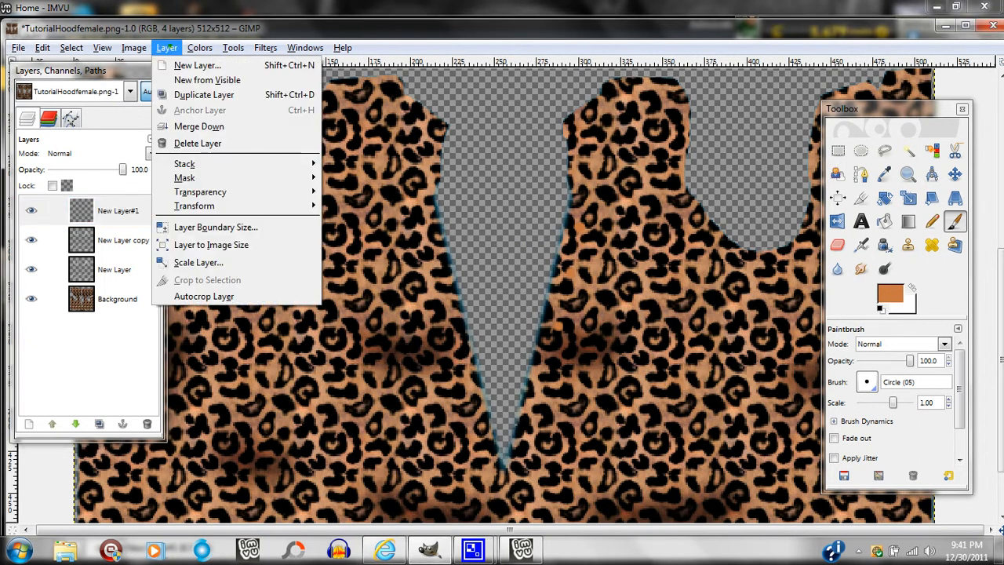
mouse_move(227, 191)
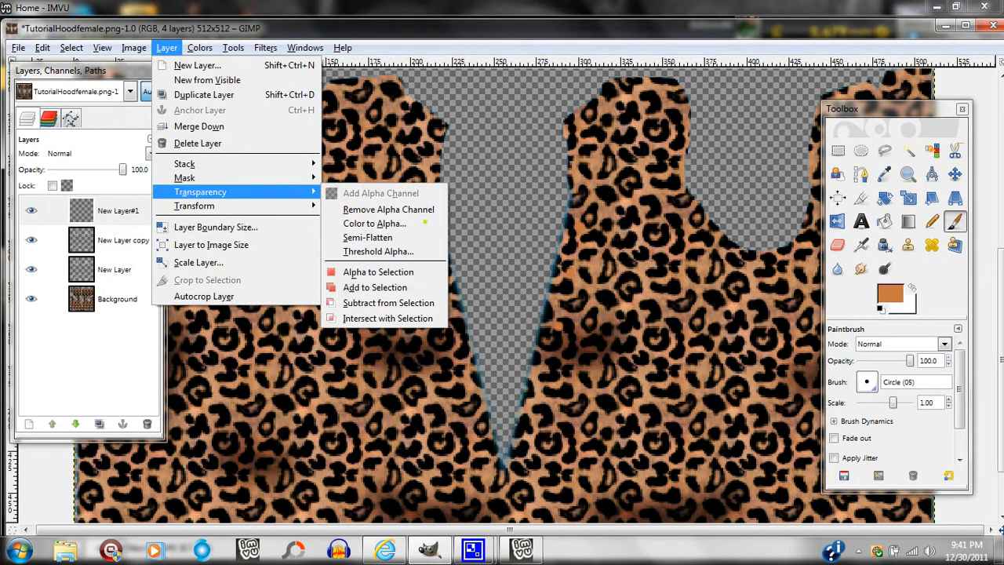
click(378, 271)
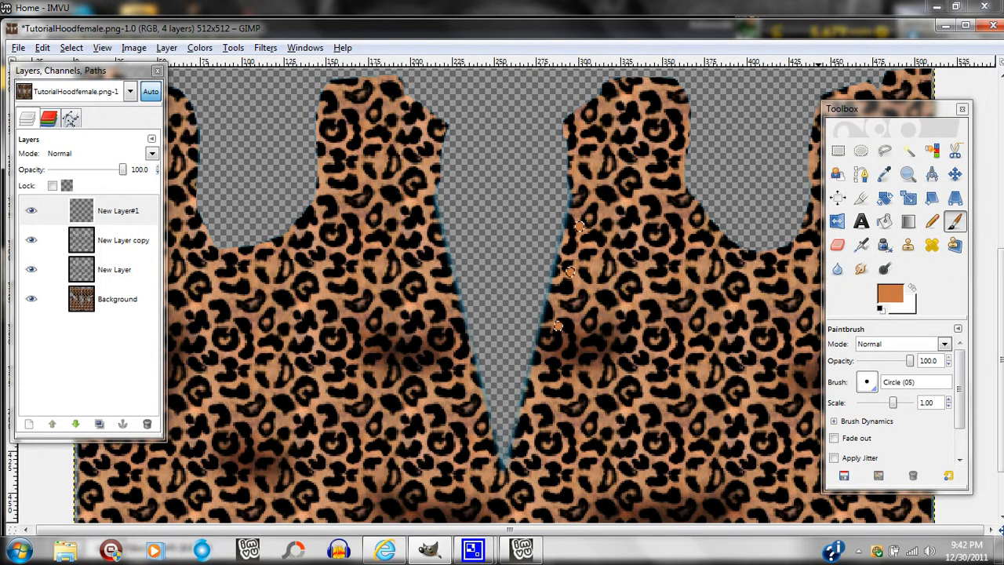
Set the foreground colour to black (000000).
click(889, 294)
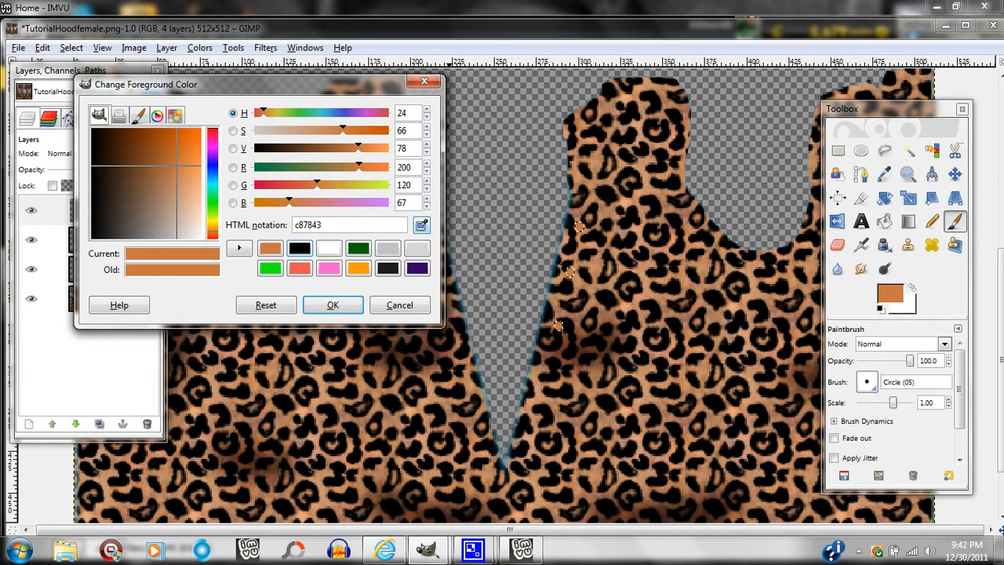
drag(230, 87, 291, 94)
click(359, 253)
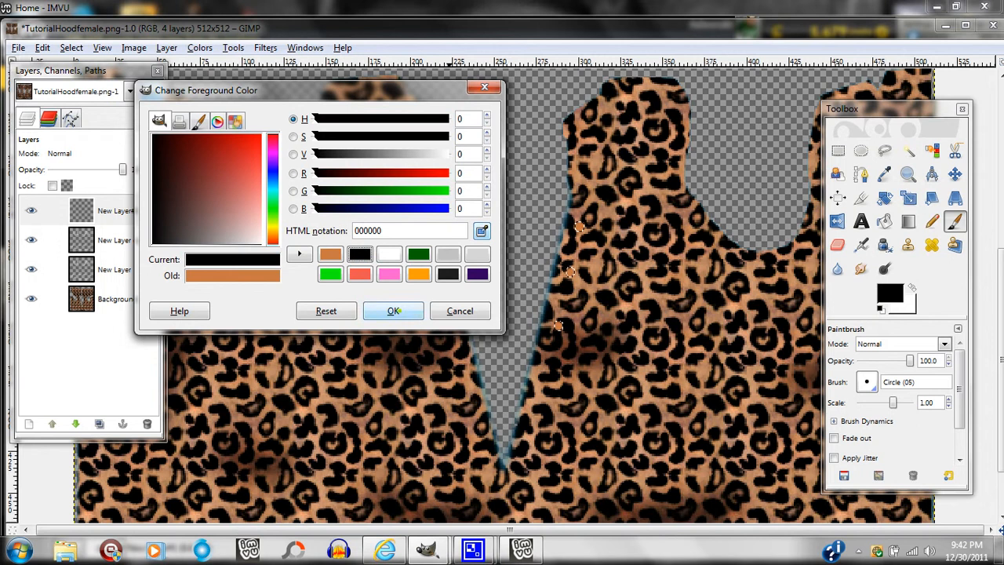
click(394, 310)
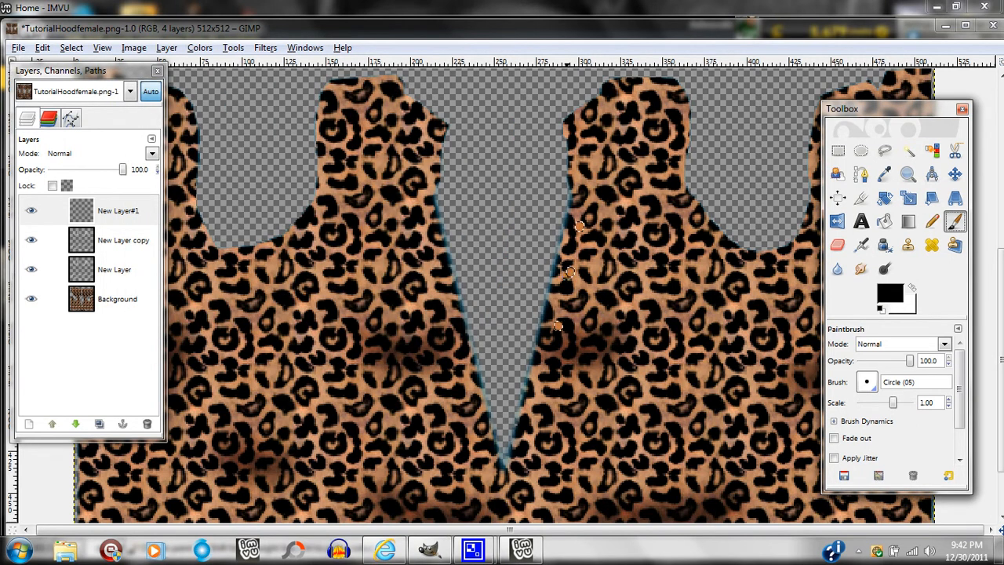
Stroke the selection around the three button dots with a 2 px solid black line.
click(71, 47)
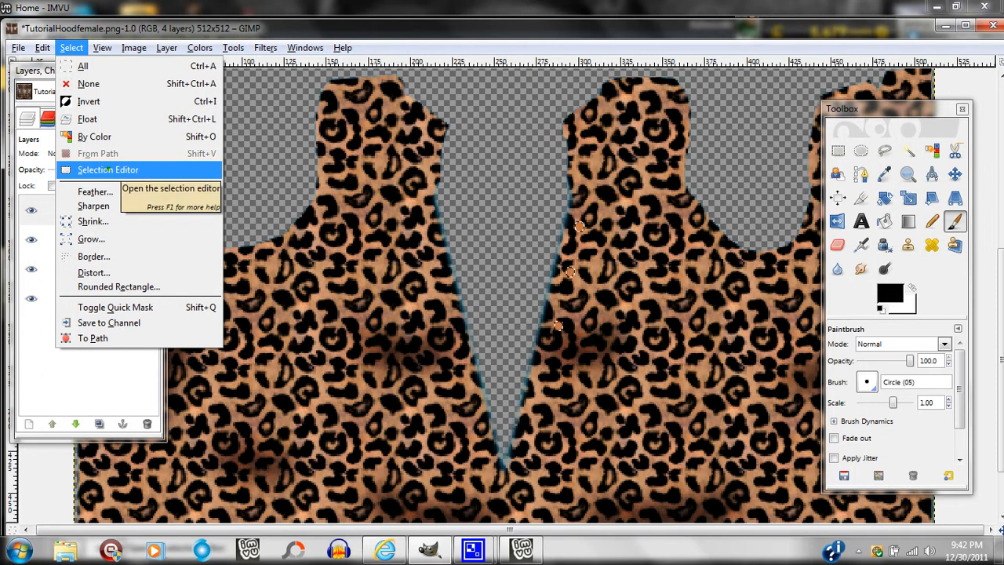
click(106, 169)
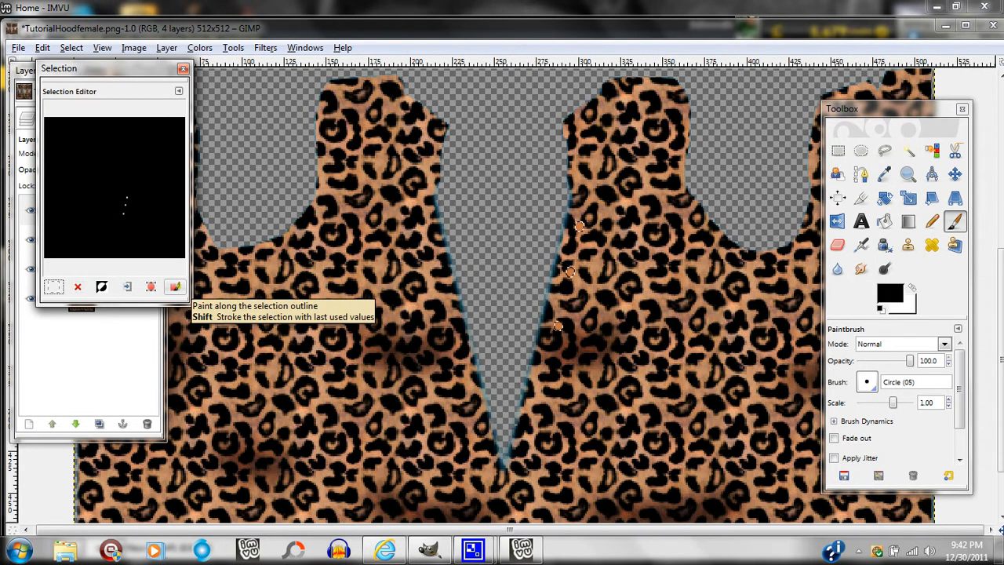
click(175, 286)
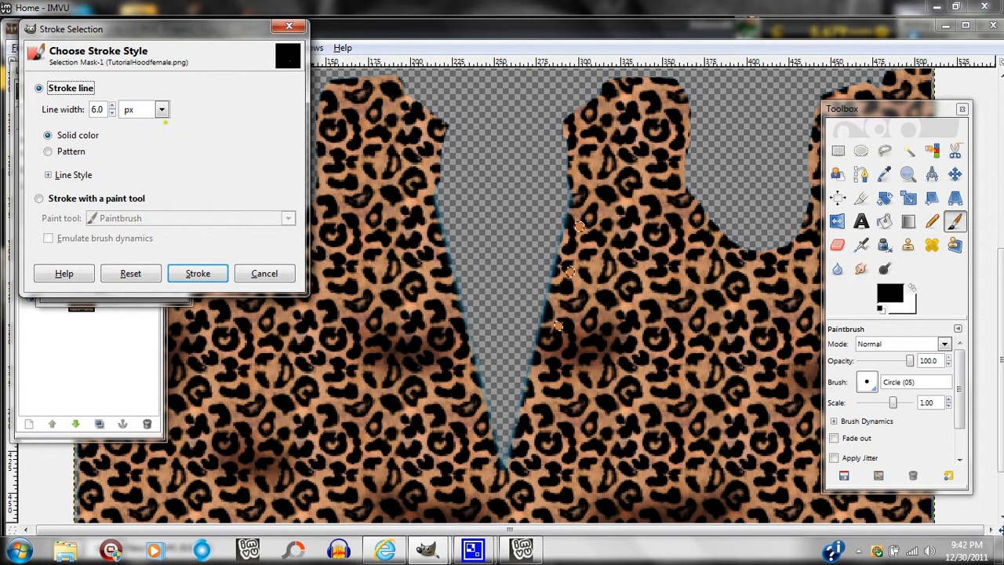
click(112, 114)
click(112, 113)
click(112, 113)
click(113, 114)
click(112, 114)
click(112, 105)
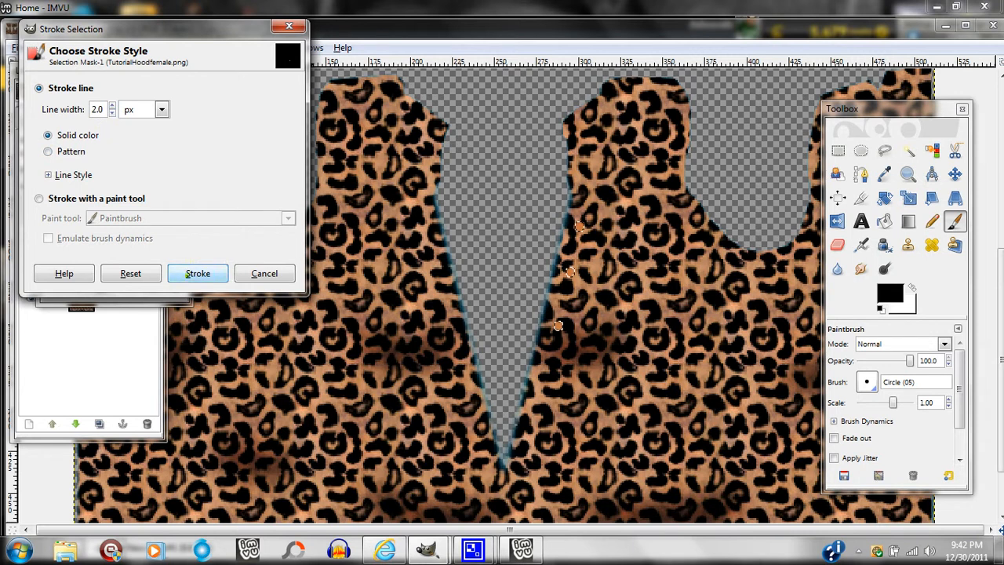
click(188, 274)
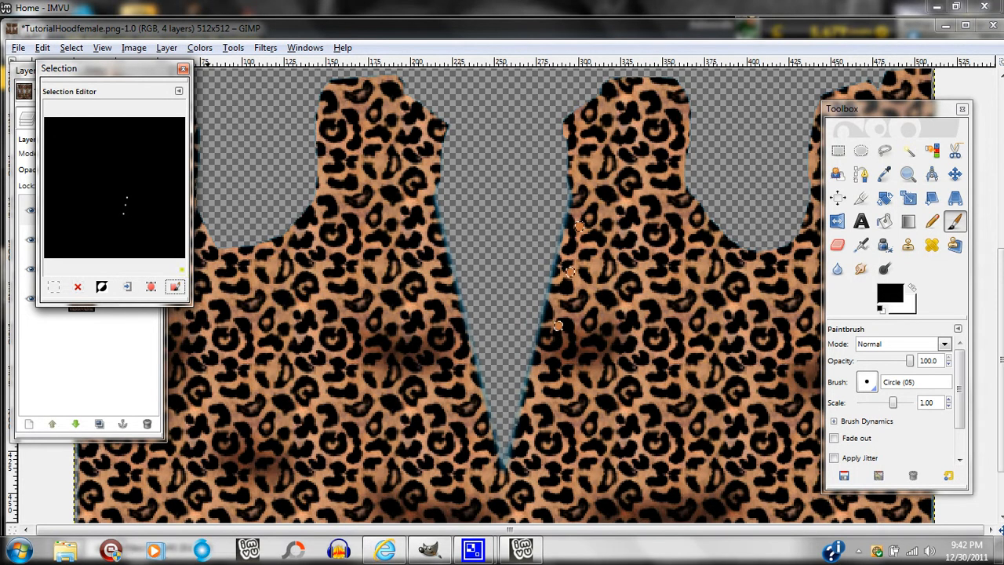
Stroke the dot selection again with a 0.5 px solid line and close the Selection Editor.
click(174, 286)
click(131, 132)
click(130, 132)
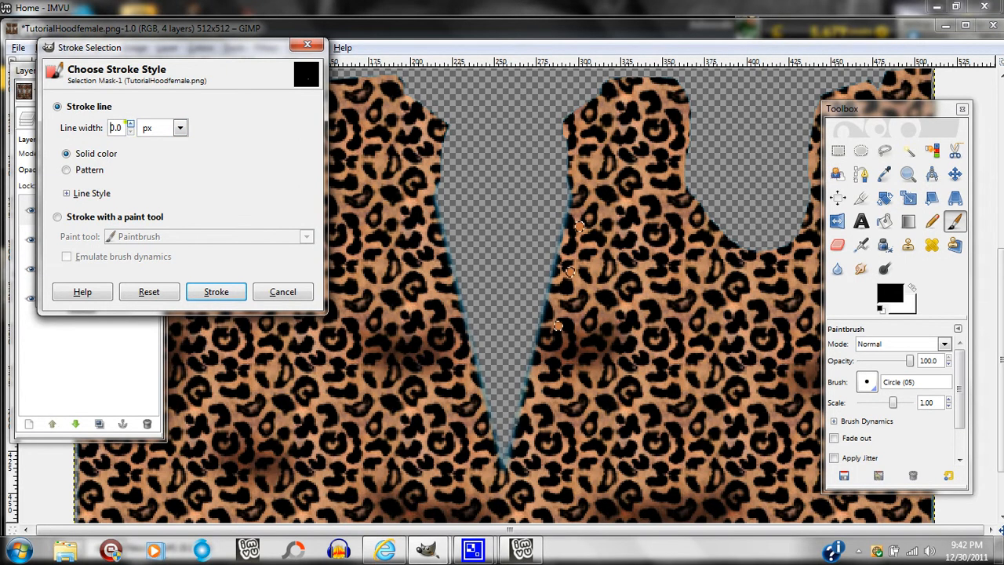
drag(122, 128, 67, 126)
text(.5)
click(216, 291)
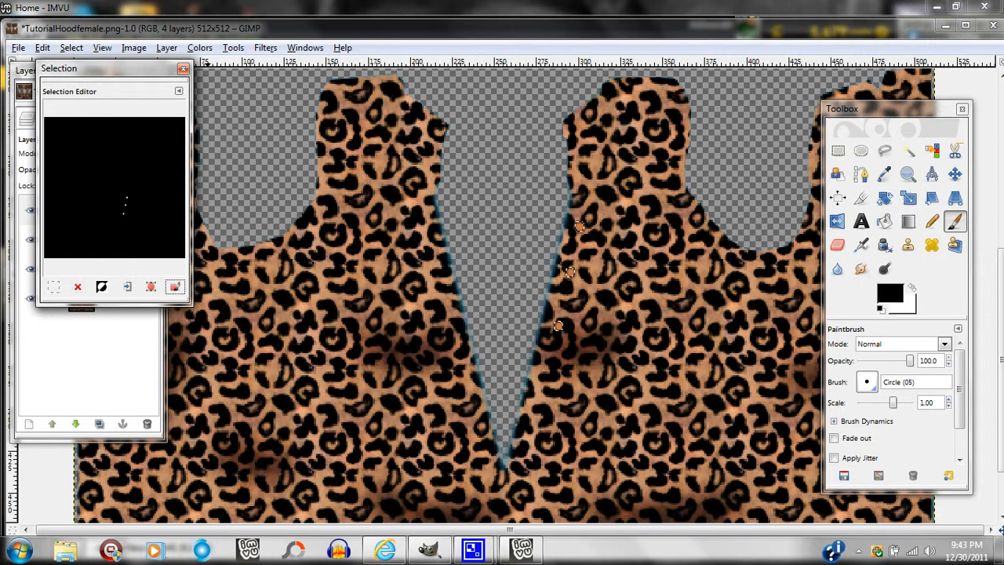
click(183, 68)
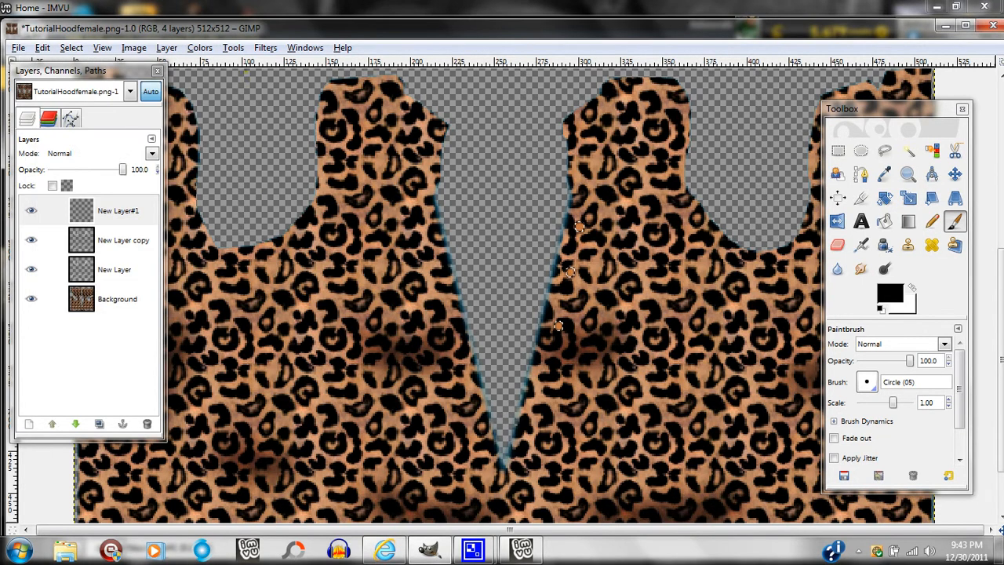
Switch to the Move tool and clear the selection around the dots.
click(955, 174)
click(69, 48)
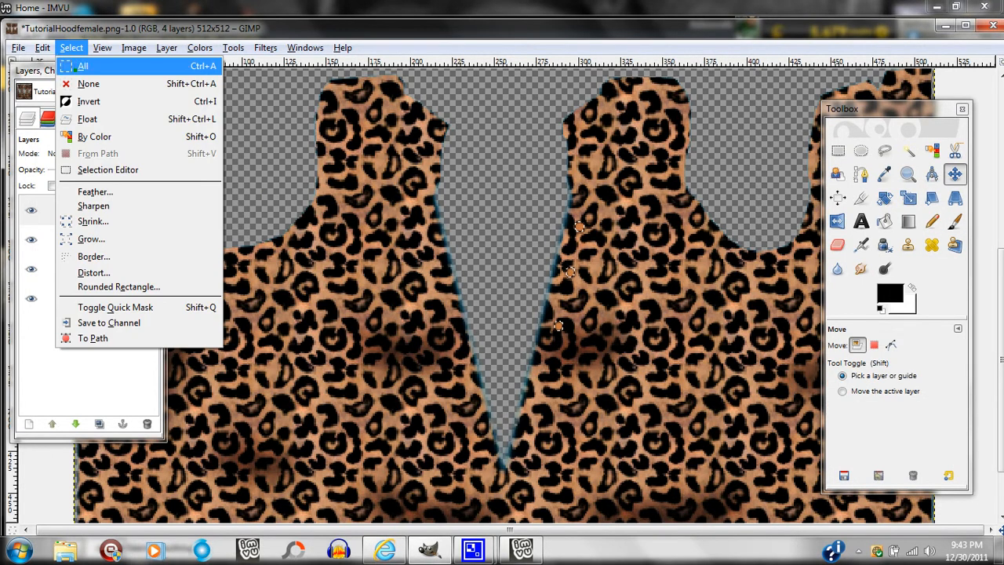
click(87, 83)
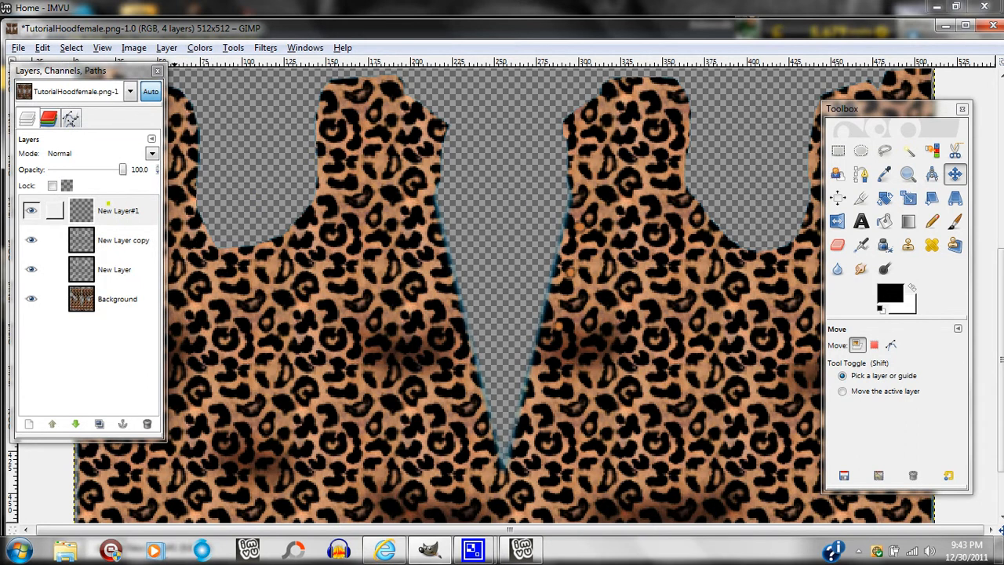
Try blend modes such as Divide, Burn and Multiply on New Layer#1, and return it to Normal.
click(117, 210)
click(152, 153)
click(78, 167)
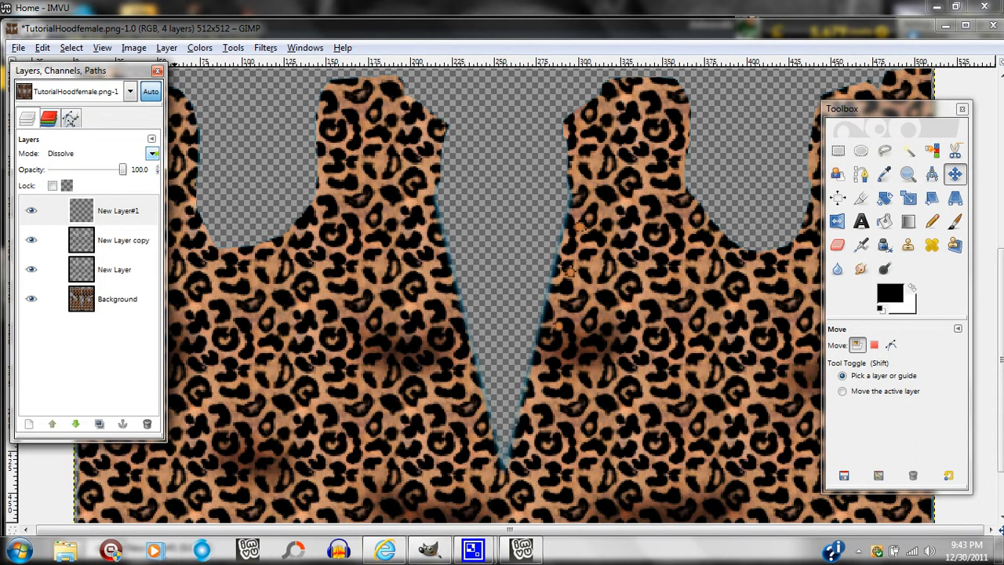
scroll(152, 152, down, 2)
scroll(152, 152, up, 1)
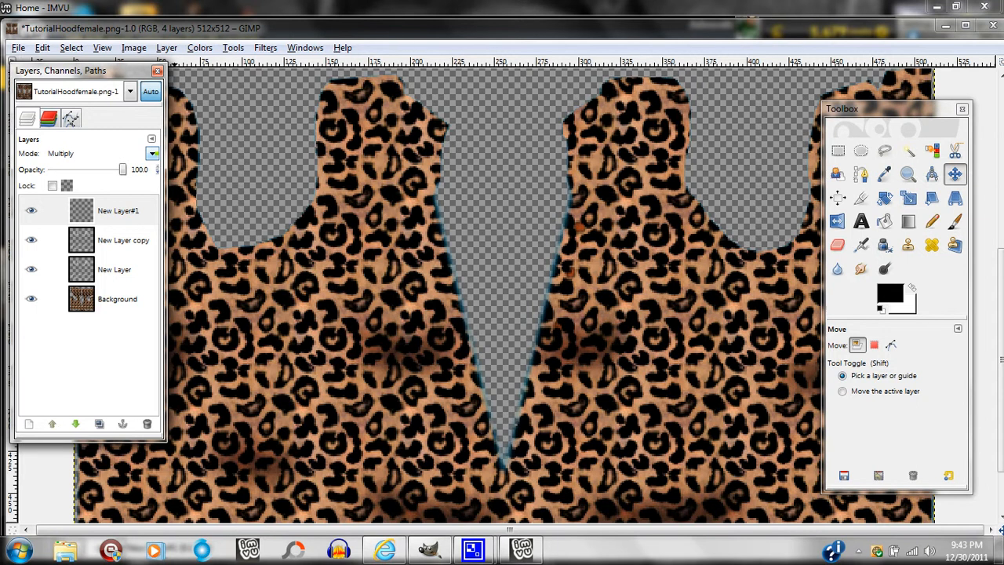
scroll(152, 153, down, 4)
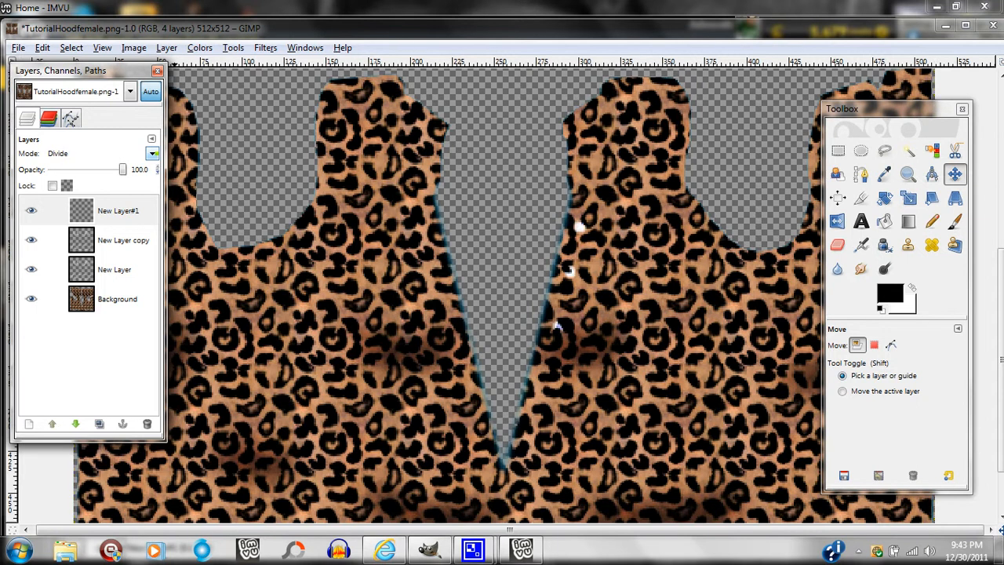
scroll(152, 153, down, 4)
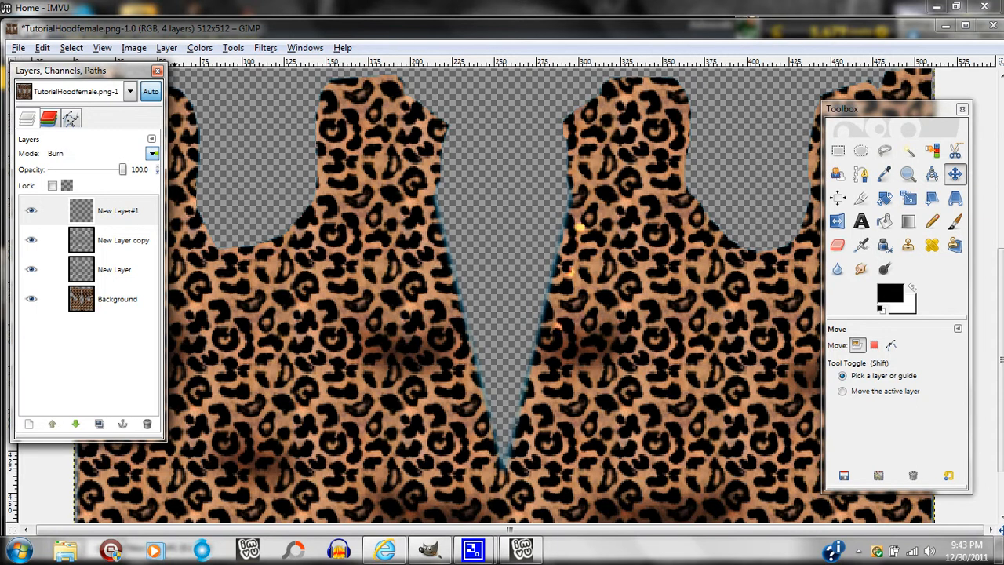
scroll(152, 153, down, 2)
scroll(152, 153, up, 1)
scroll(152, 153, down, 1)
scroll(152, 153, down, 3)
scroll(152, 153, up, 2)
scroll(152, 153, down, 6)
scroll(152, 153, down, 1)
scroll(152, 153, up, 7)
scroll(152, 153, up, 4)
scroll(152, 153, up, 2)
scroll(152, 153, up, 2)
scroll(153, 153, up, 1)
scroll(152, 153, up, 2)
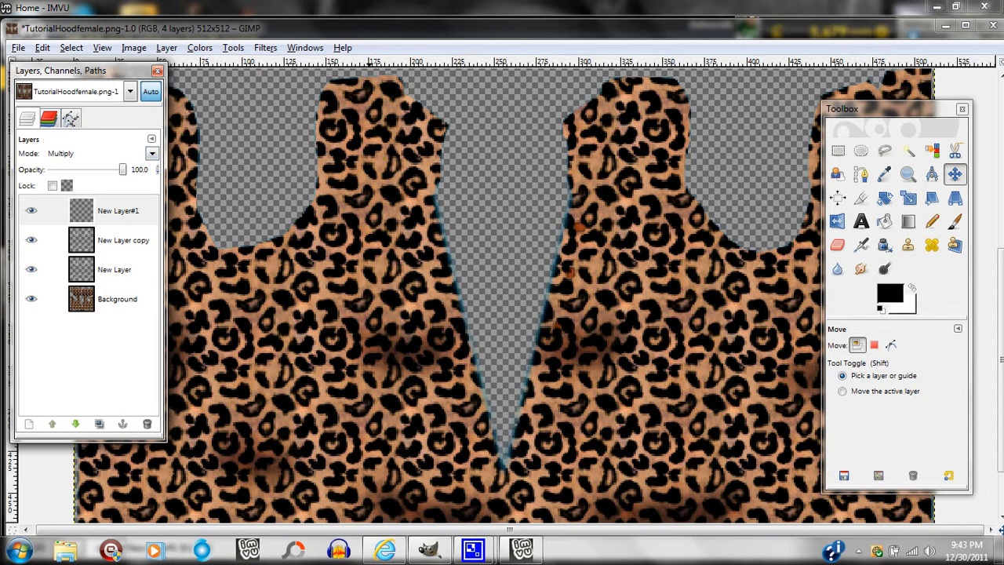
click(133, 208)
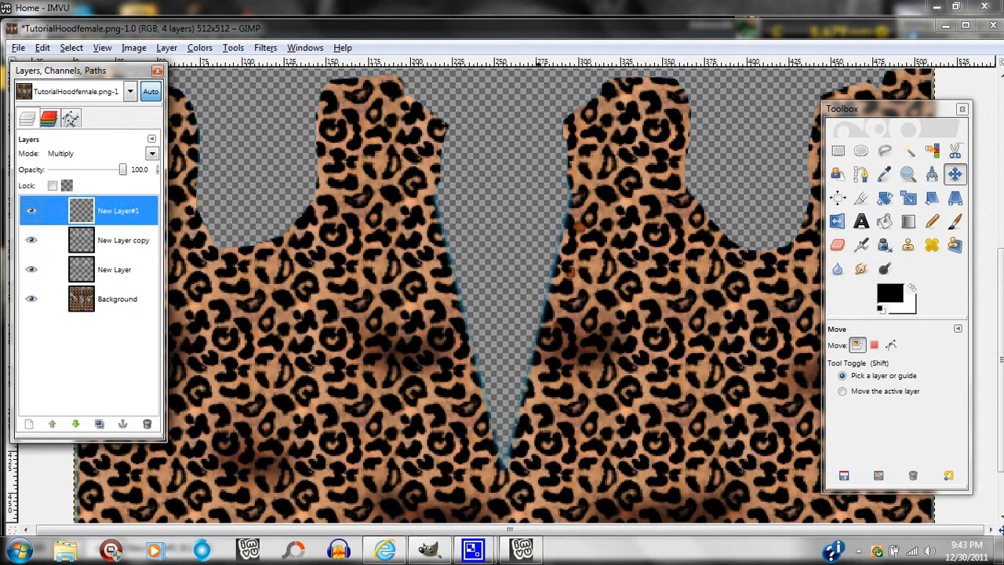
click(151, 154)
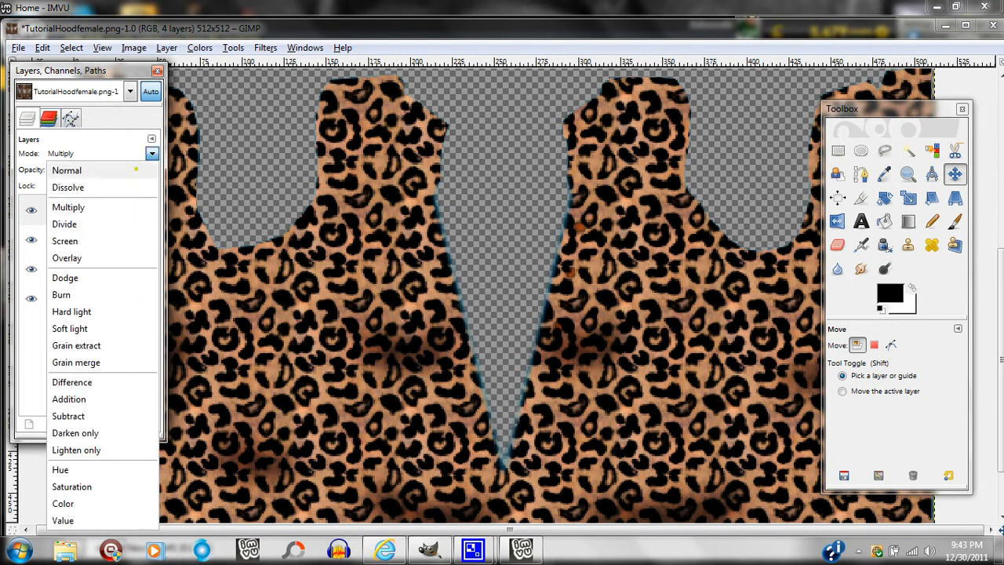
click(78, 169)
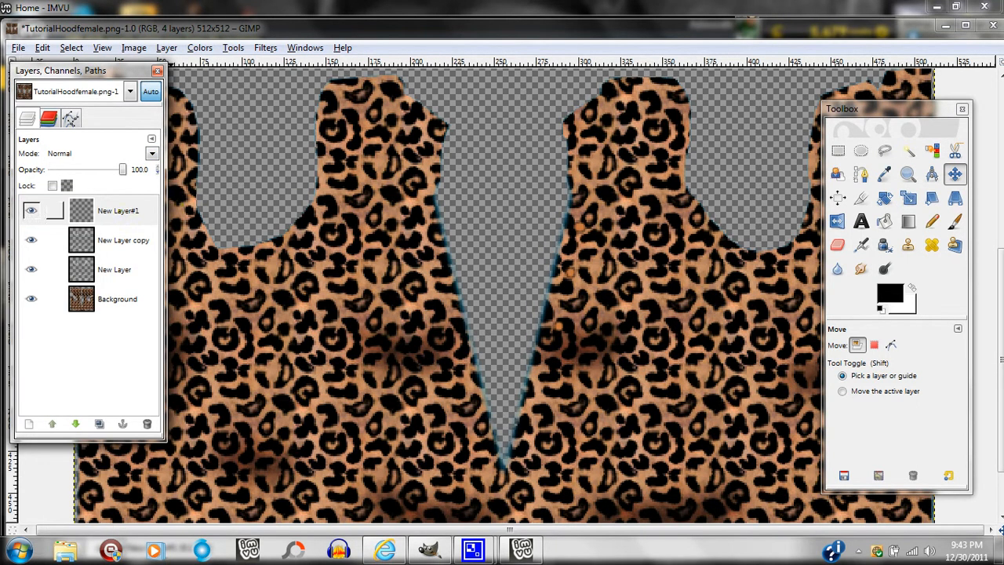
Apply the Sharpen filter to the button dots on New Layer#1 with the sharpness raised well above 10.
click(117, 210)
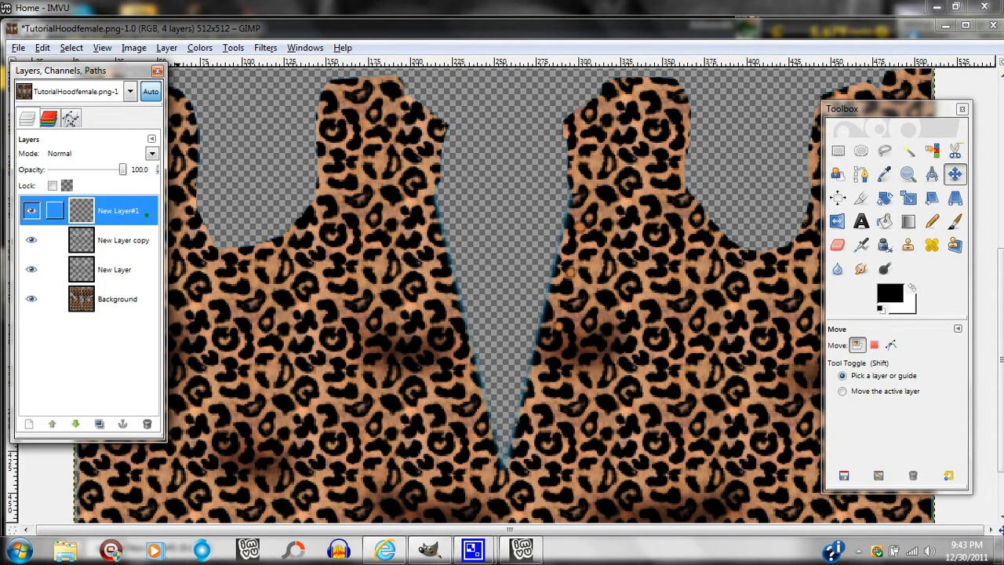
key(alt+r)
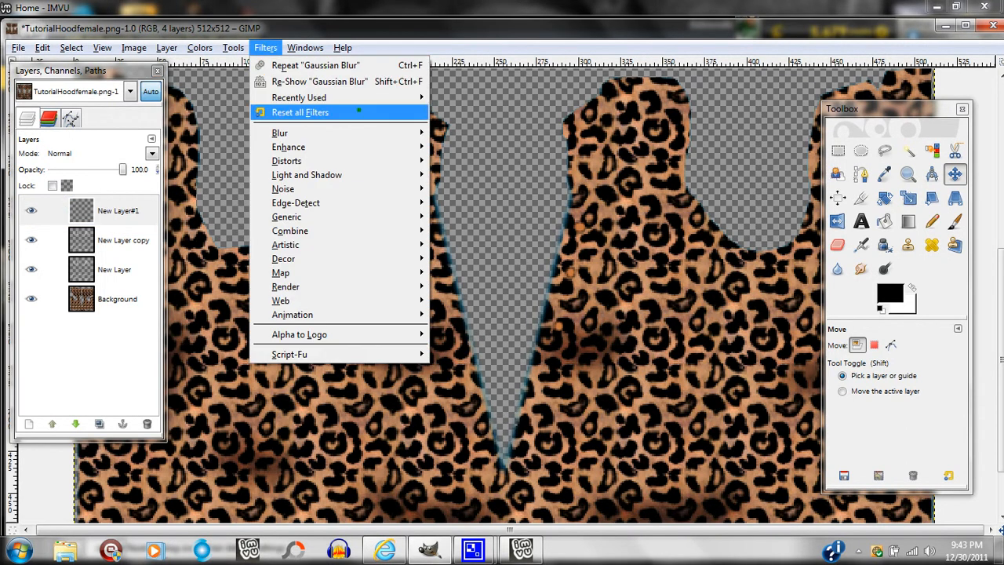
mouse_move(334, 148)
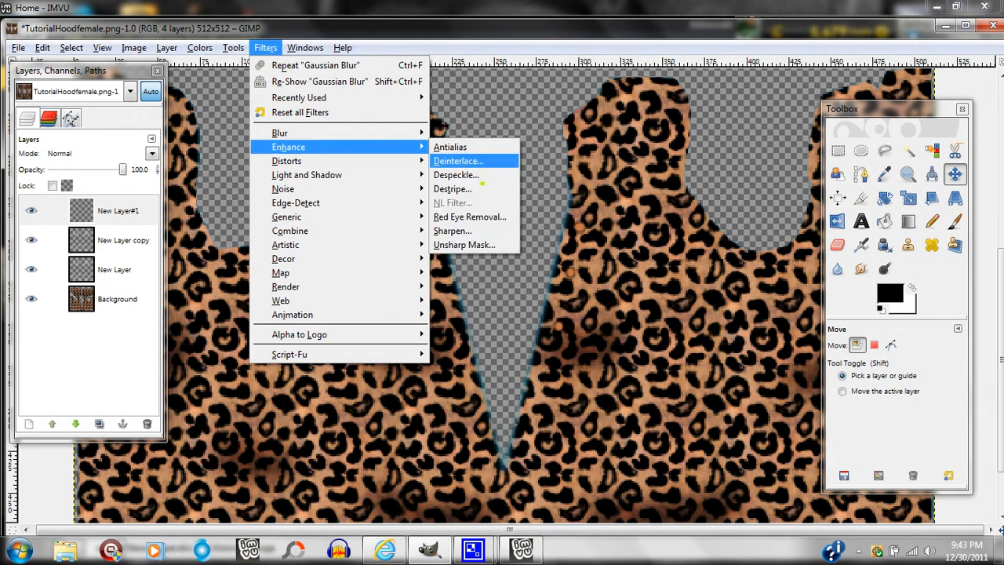
click(454, 230)
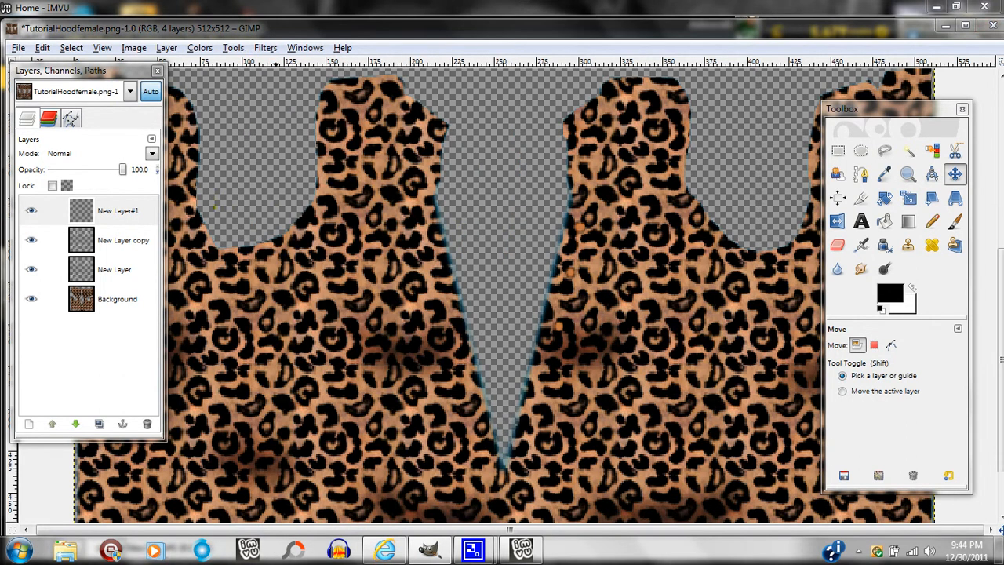
drag(226, 244, 265, 271)
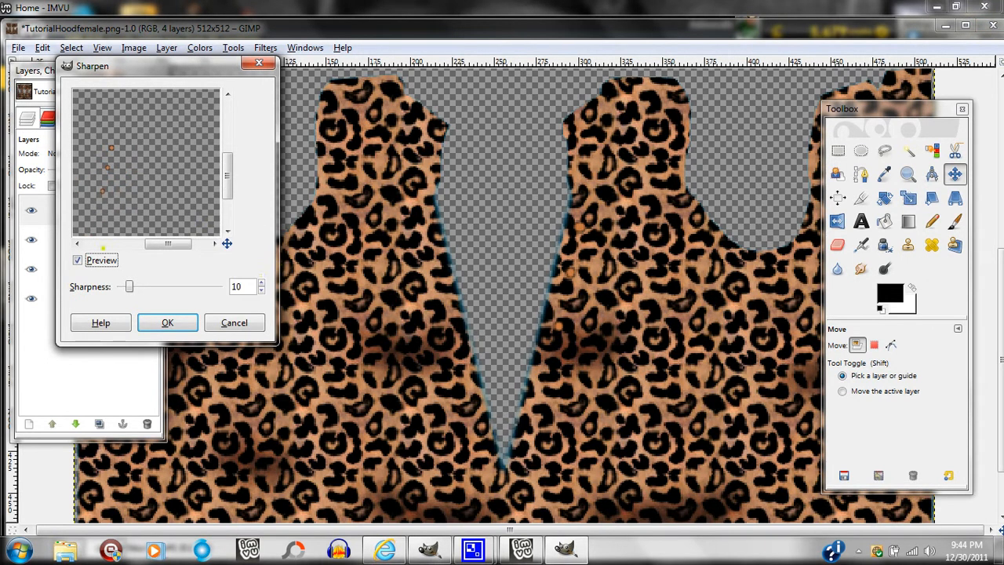
drag(130, 287, 195, 287)
click(181, 318)
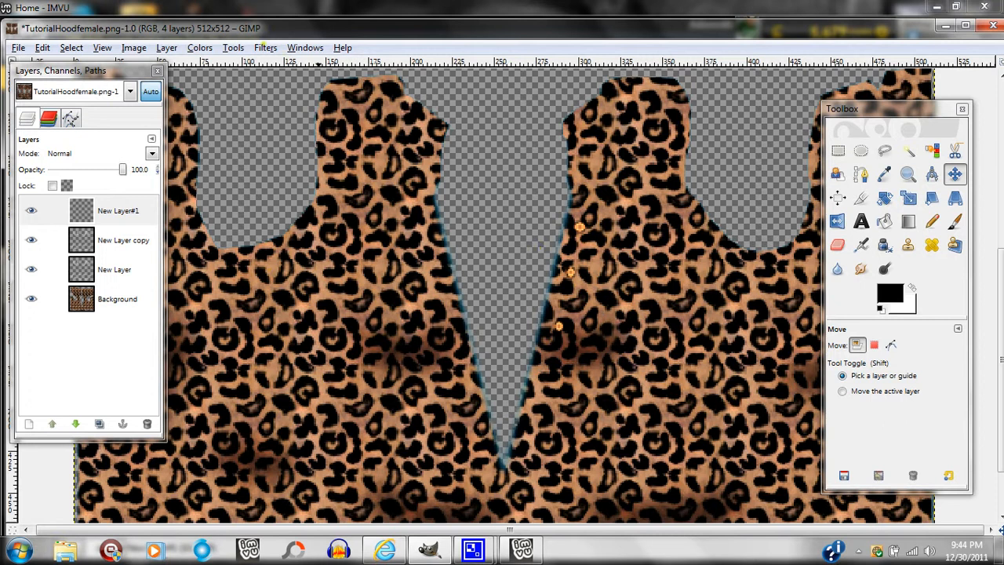
Apply an inverted linear Bump Map to New Layer#1 with azimuth 135, elevation 45 and depth 3.
click(265, 47)
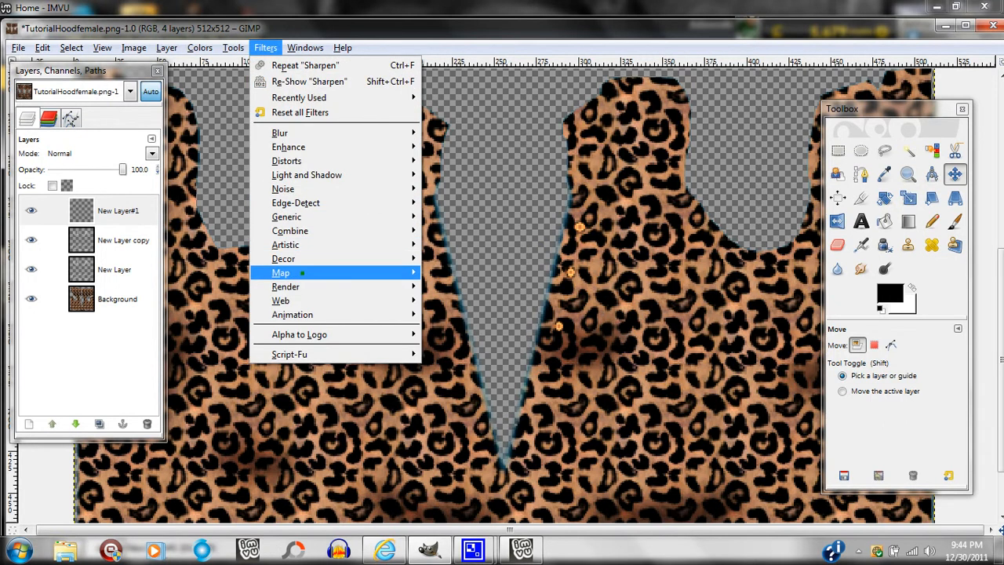
mouse_move(302, 272)
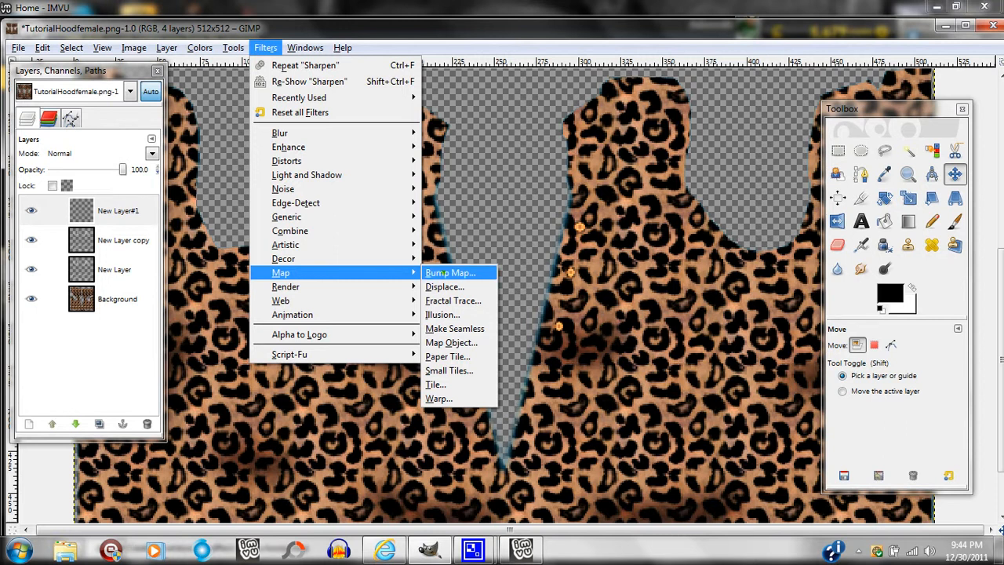
click(450, 273)
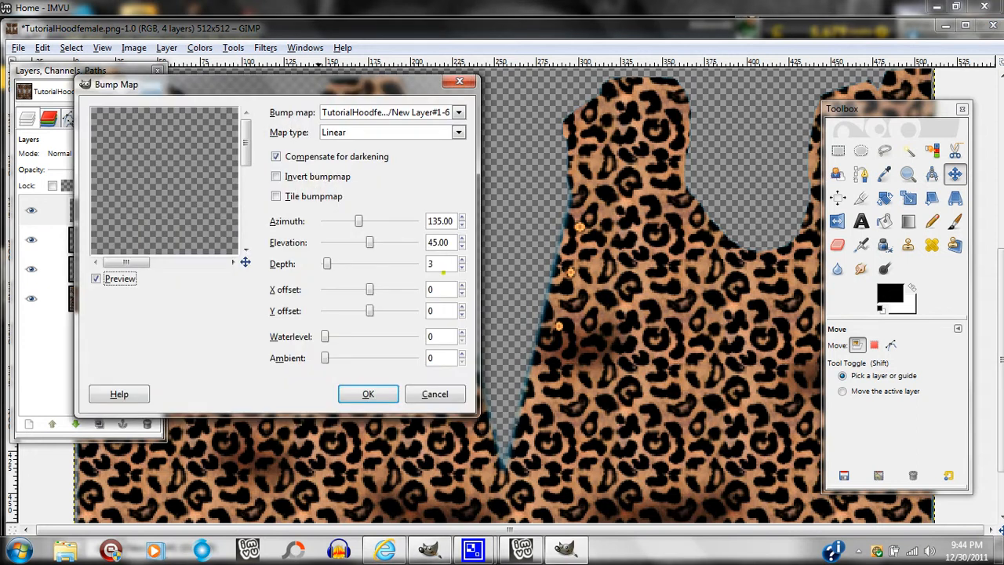
drag(247, 151, 276, 246)
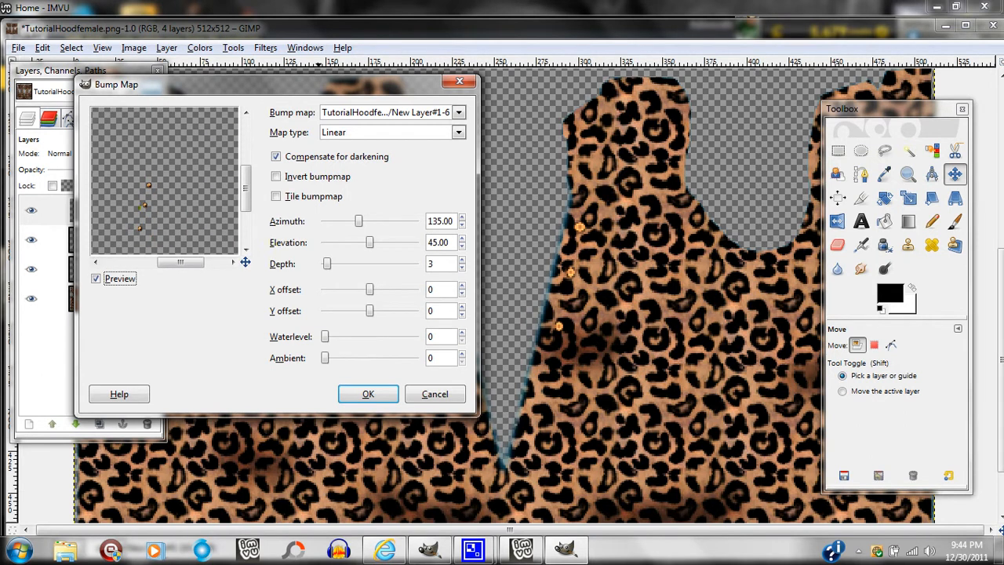
drag(246, 261, 246, 261)
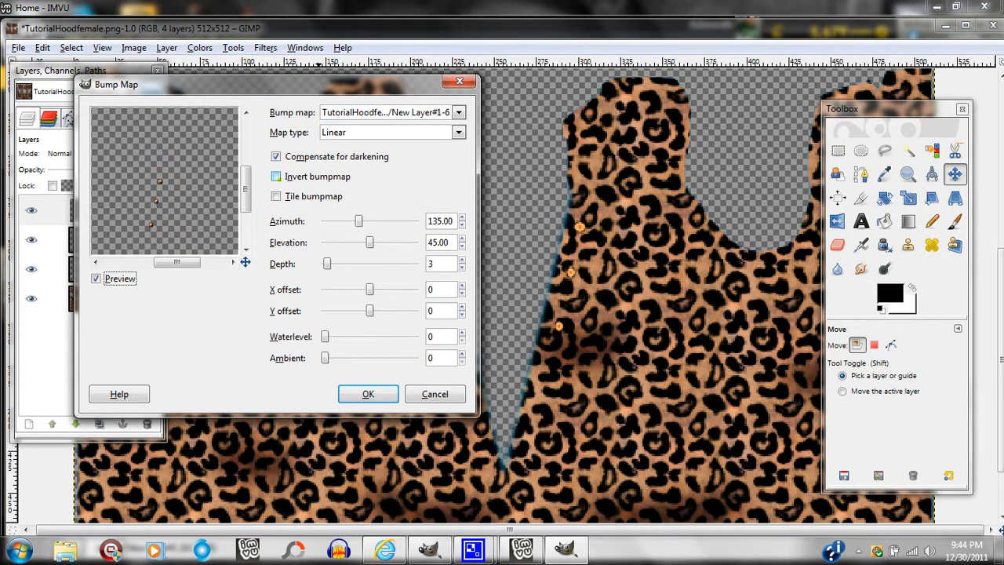
click(276, 176)
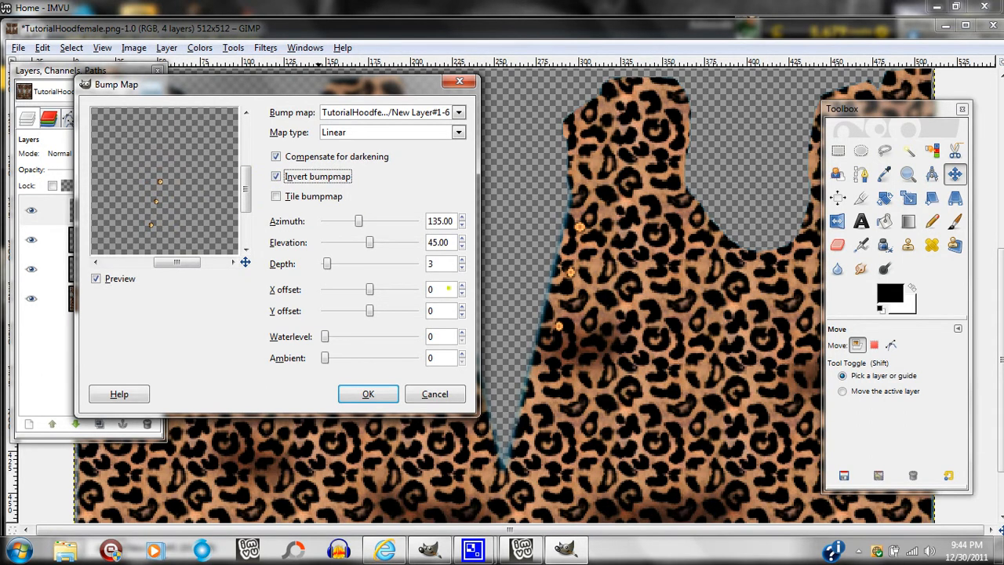
click(368, 394)
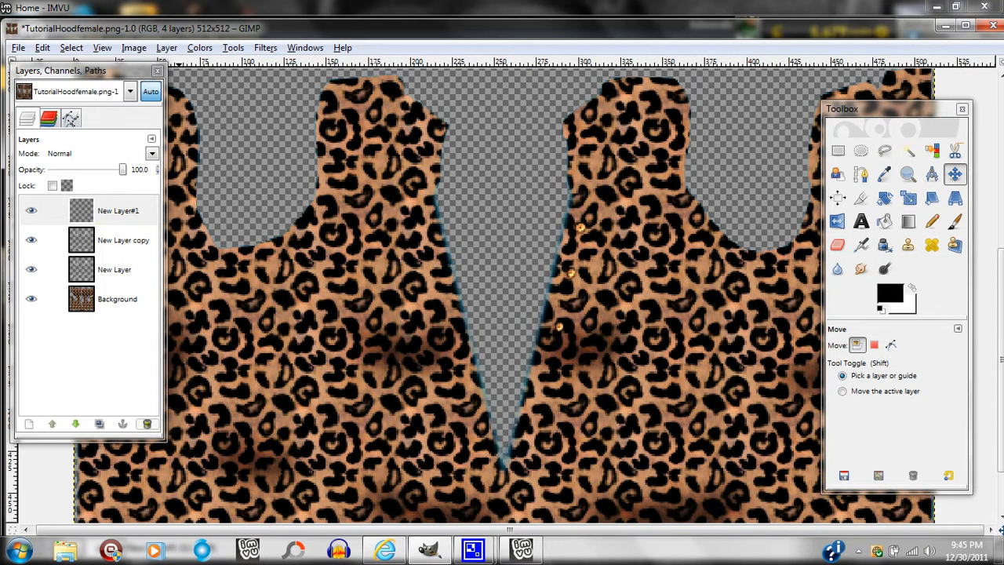
Delete New Layer#1 containing the button dots.
click(146, 424)
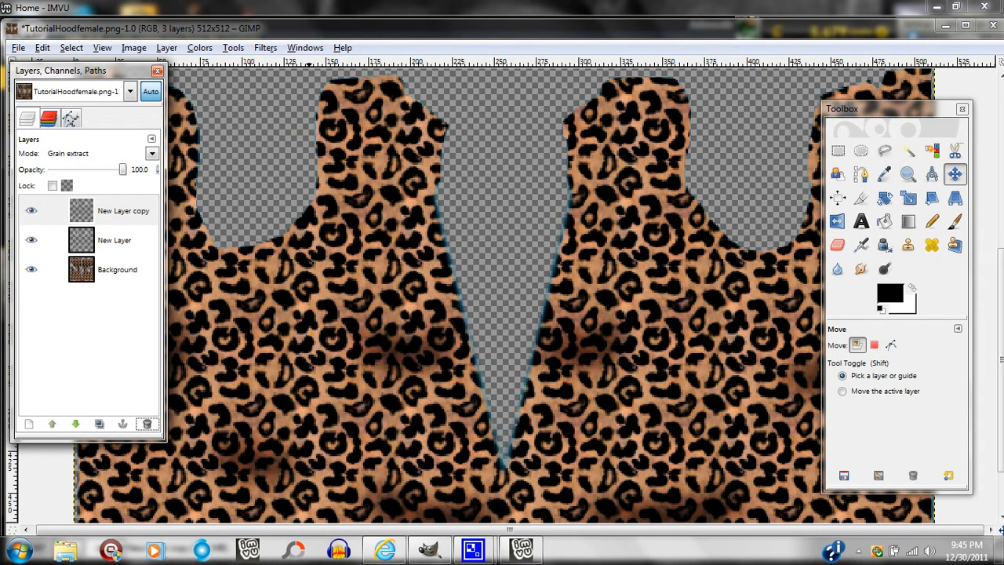
click(17, 47)
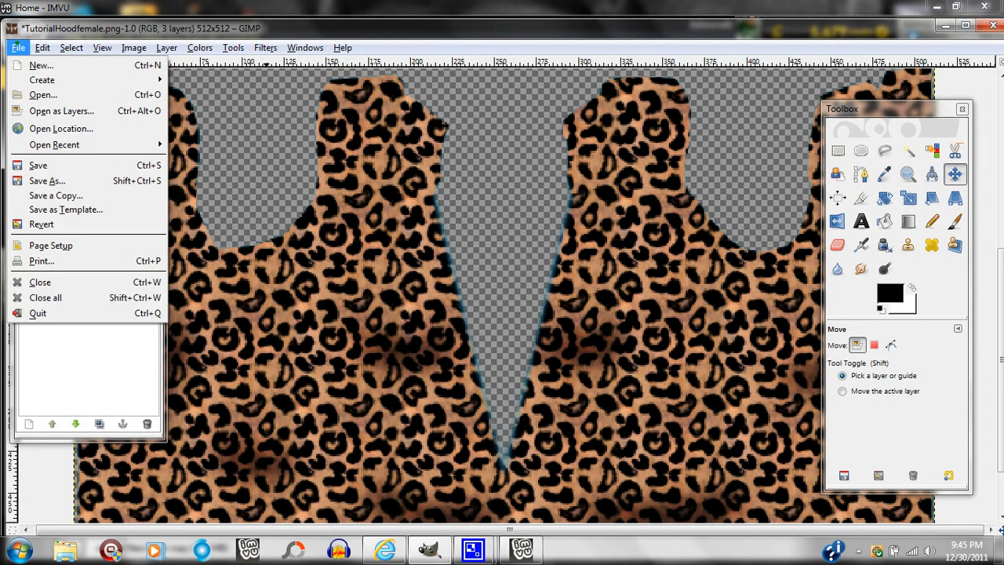
key(Escape)
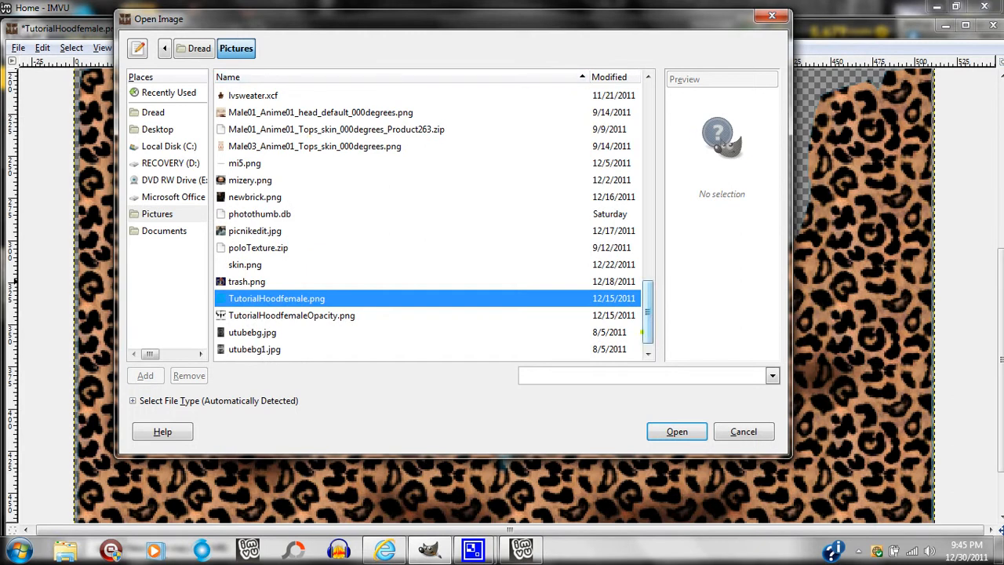
drag(646, 302, 638, 149)
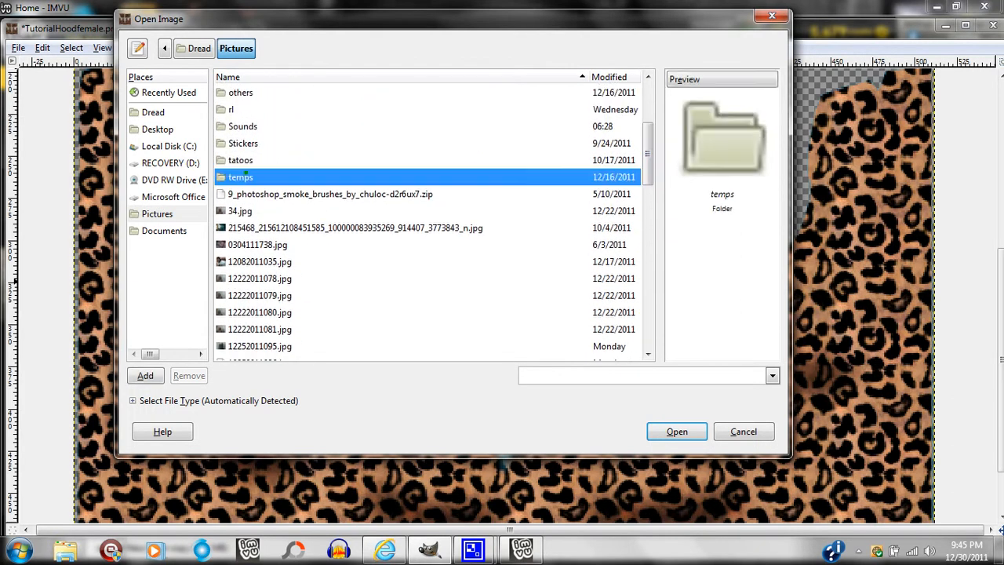
double_click(247, 173)
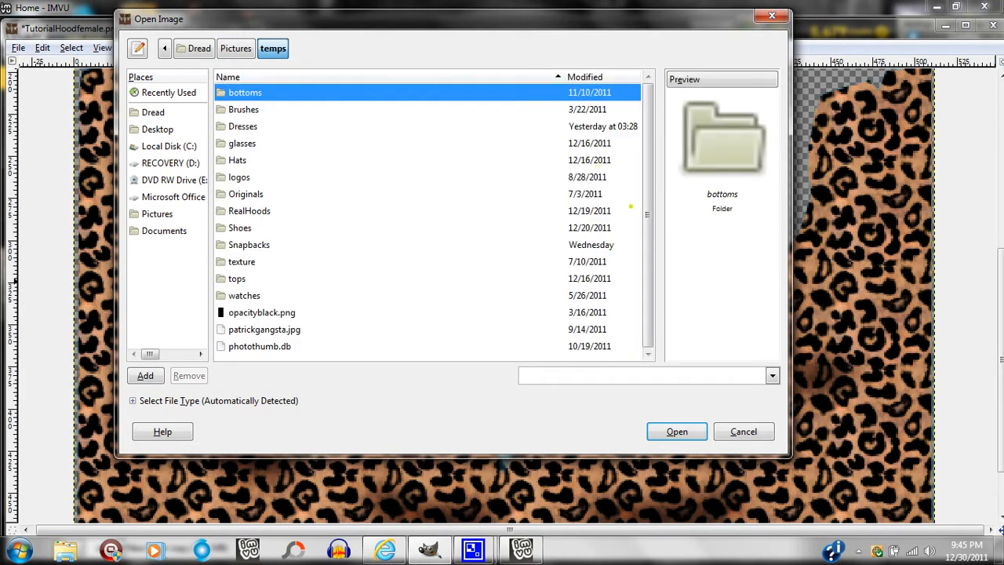
double_click(322, 278)
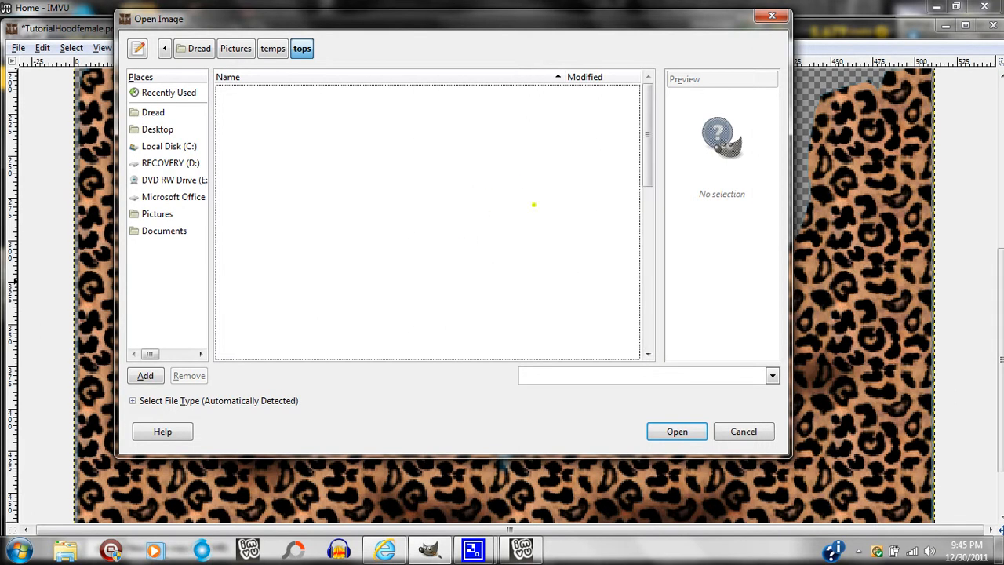
mouse_move(646, 163)
mouse_down()
mouse_move(666, 337)
mouse_move(643, 228)
mouse_move(642, 150)
mouse_up()
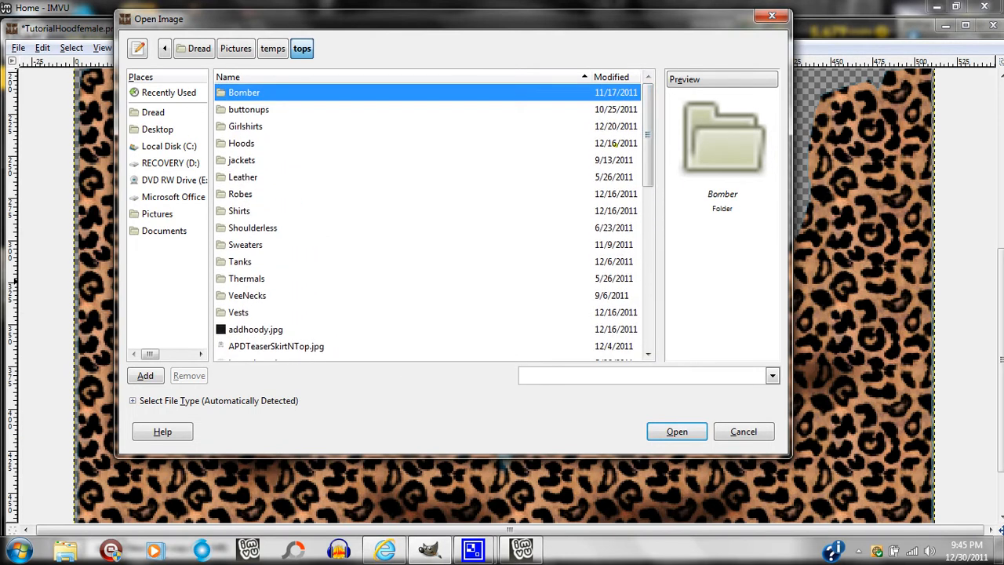
click(771, 16)
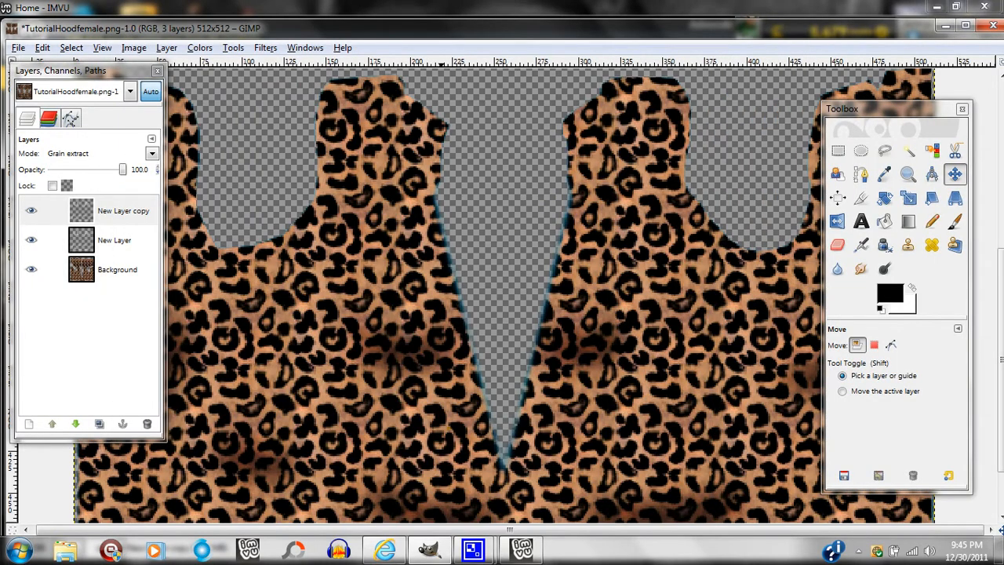
Switch to the web browser, search Google+ for "button" and look through the results for a button picture.
click(384, 549)
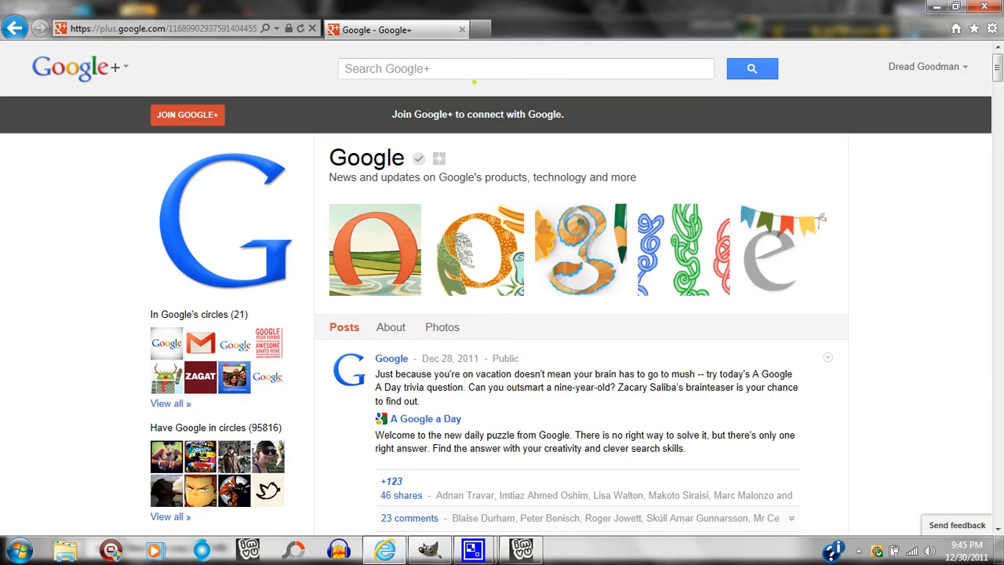
click(427, 70)
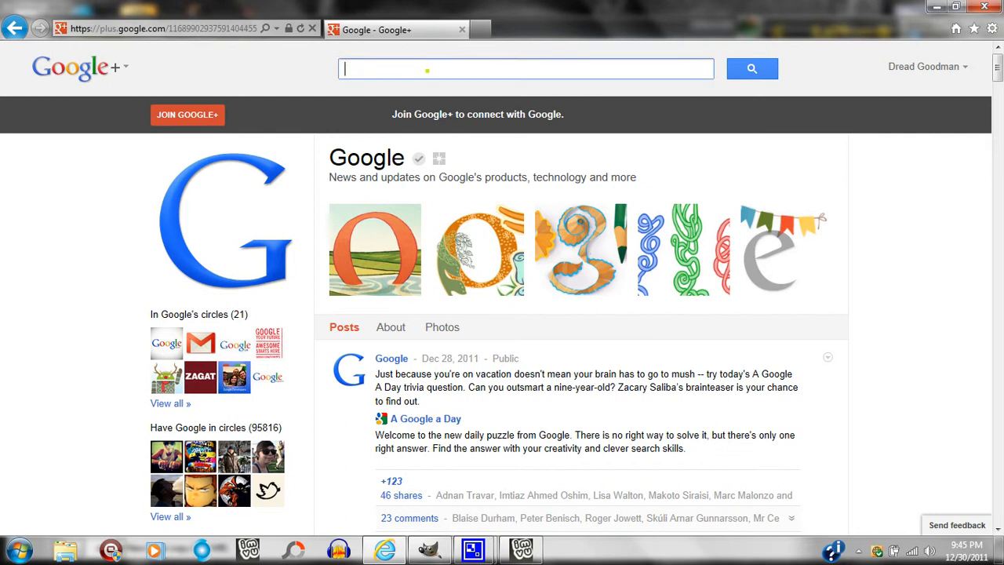
text(button)
key(Return)
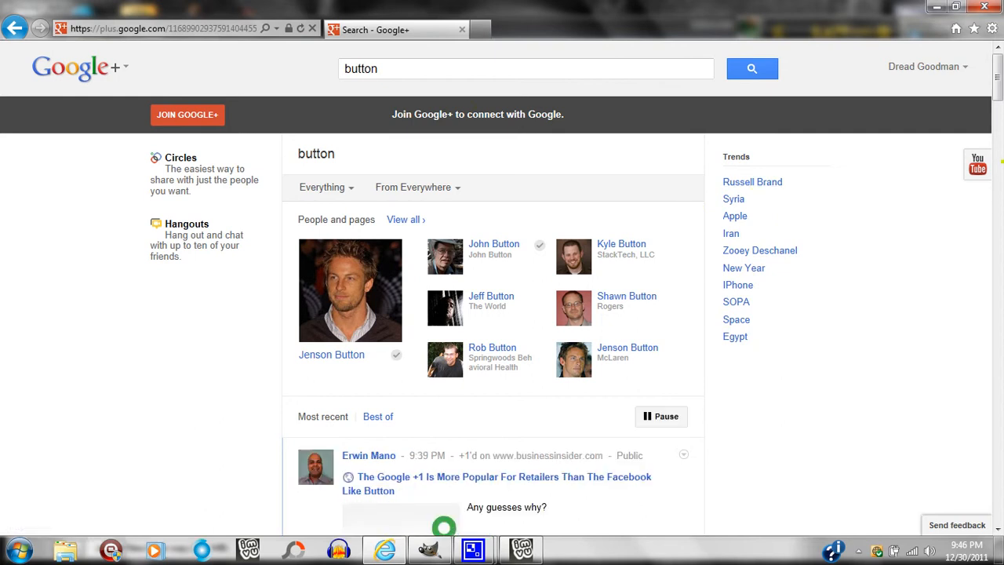
scroll(443, 527, down, 10)
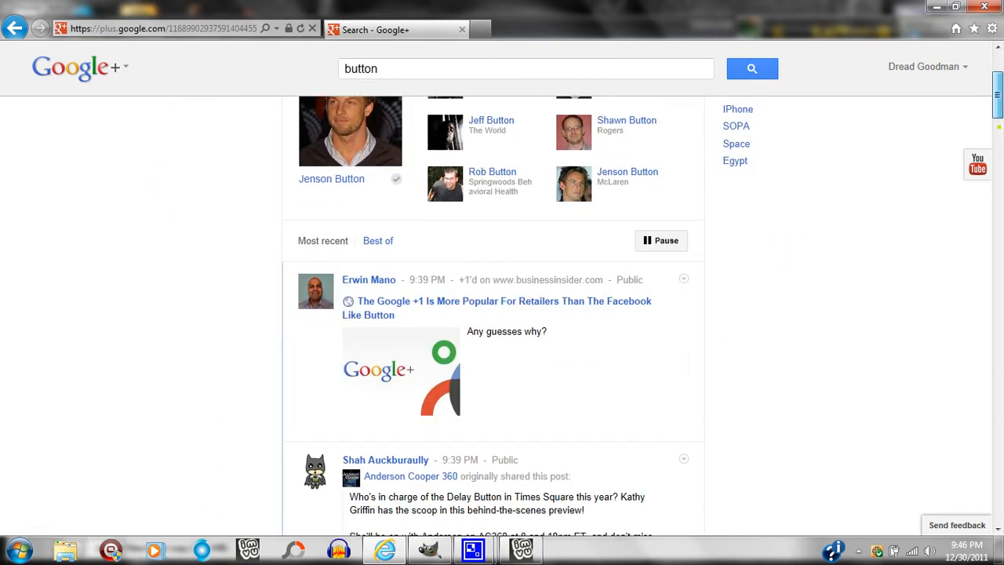
drag(1001, 183, 981, 296)
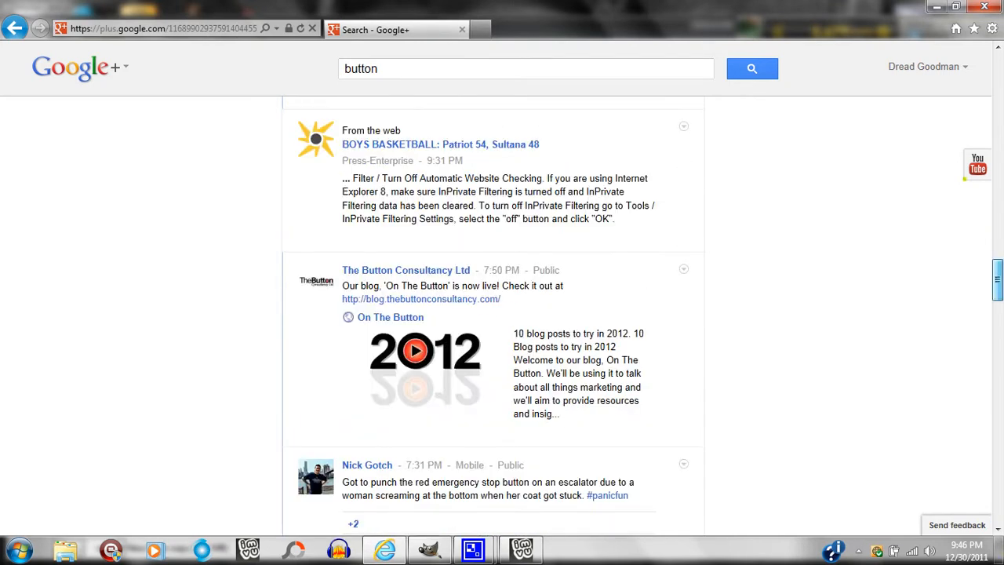
drag(964, 179, 950, 170)
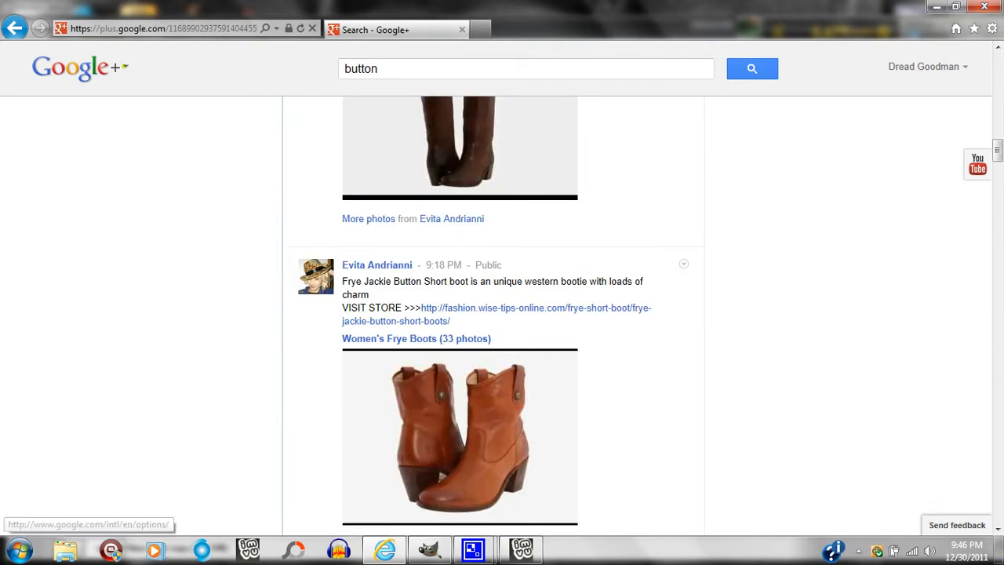
Search Google Images for "button" and copy the red four-hole clothing button image.
mouse_move(125, 68)
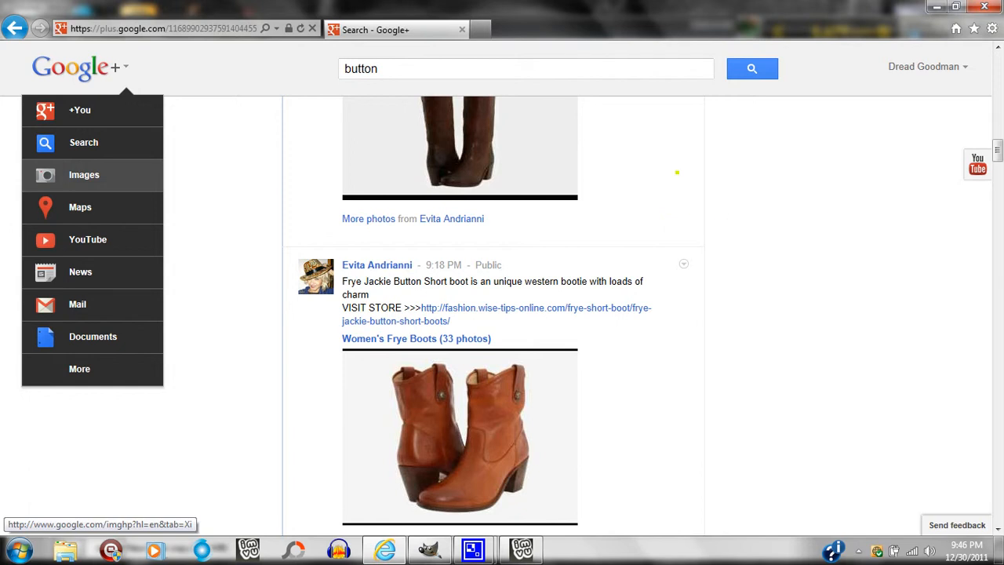
click(84, 174)
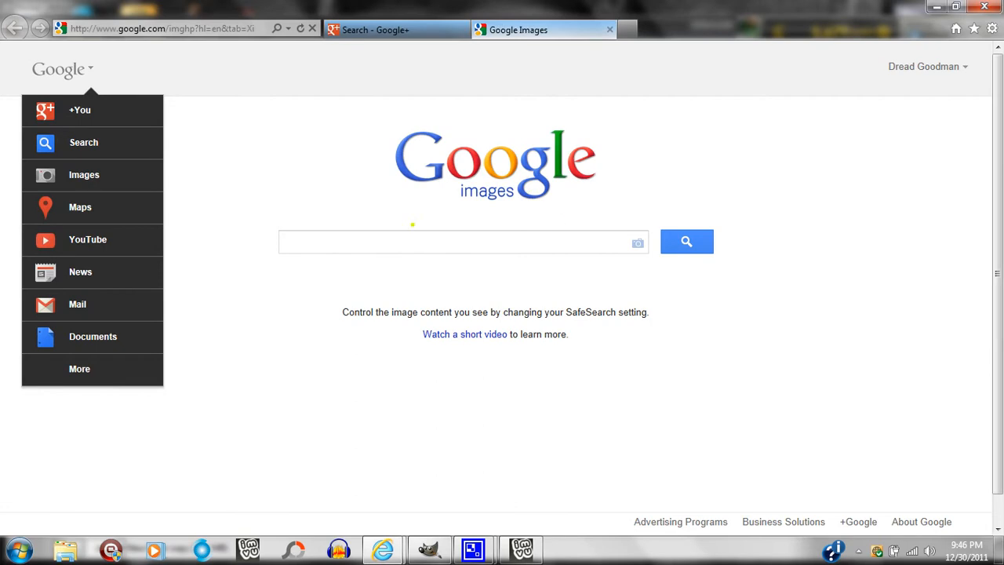
text(button)
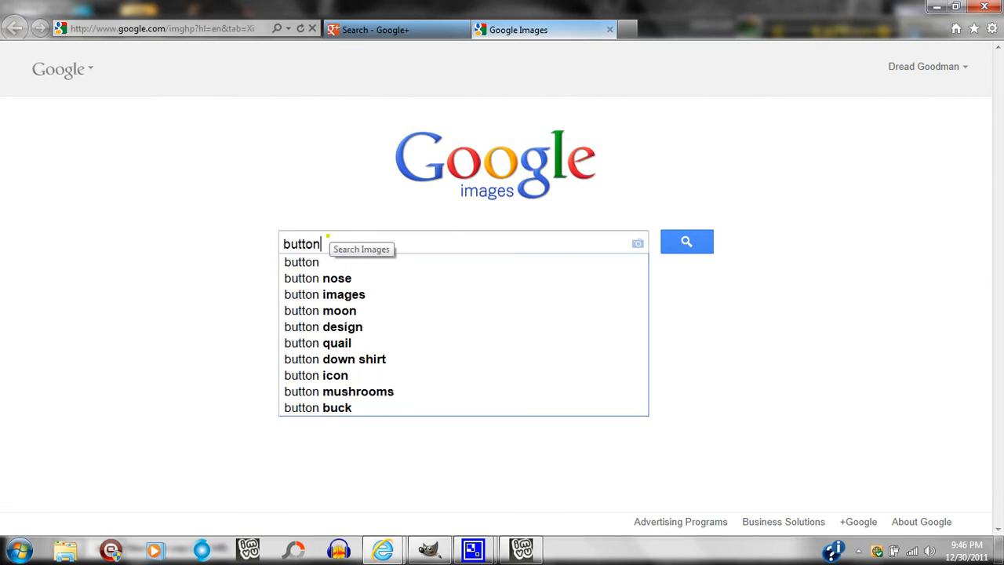
key(Return)
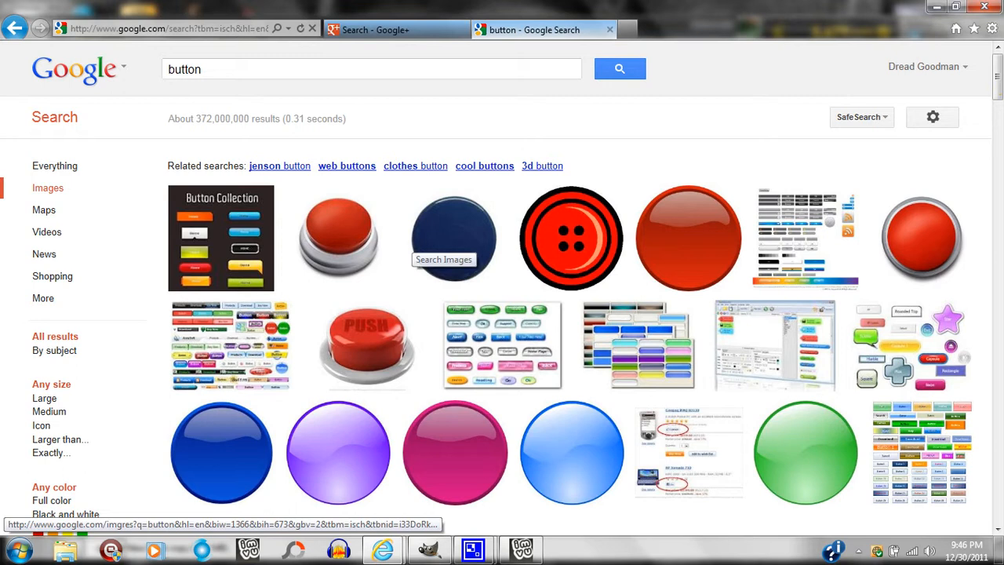
click(570, 239)
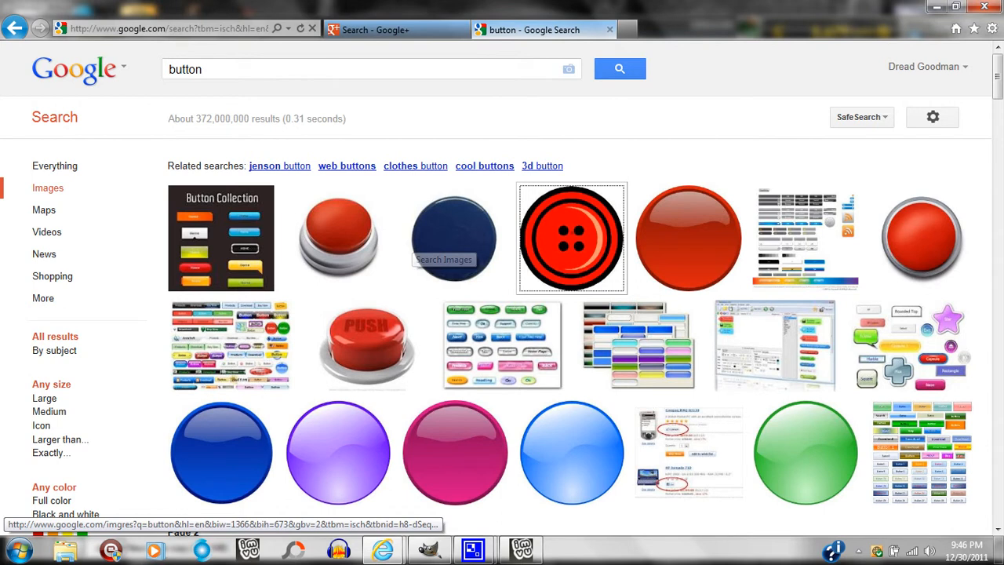
right_click(576, 195)
click(607, 411)
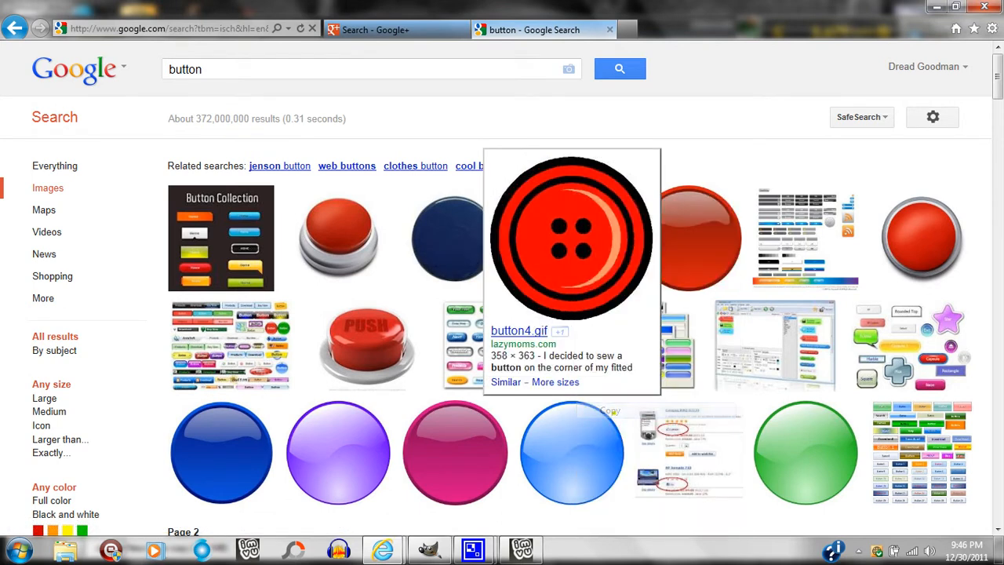
Switch back to GIMP and paste the copied button into the hood template as a new layer.
click(431, 550)
click(890, 344)
key(ctrl+v)
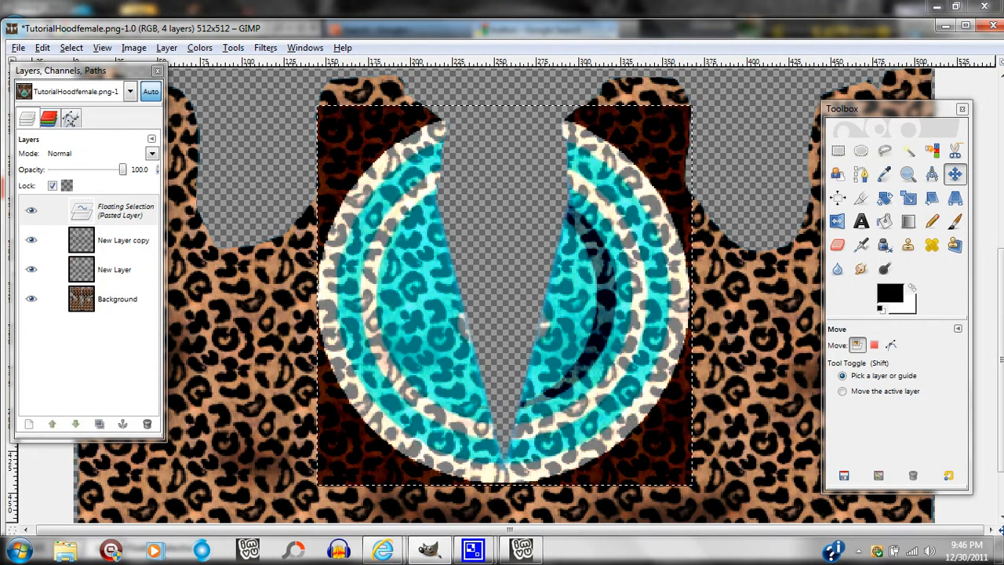
click(28, 423)
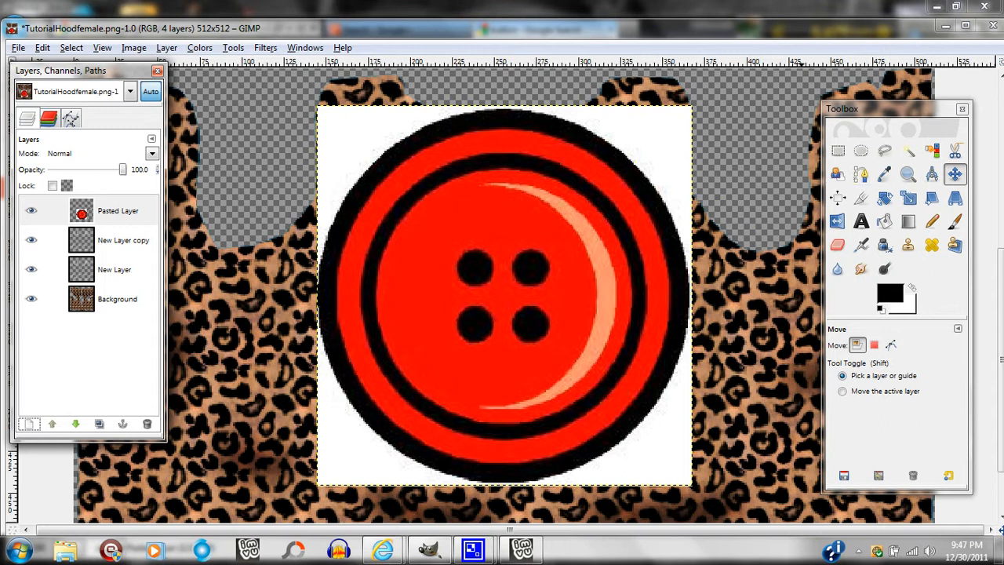
Set the foreground color to dark purple and bucket-fill the white background around the pasted button.
click(888, 292)
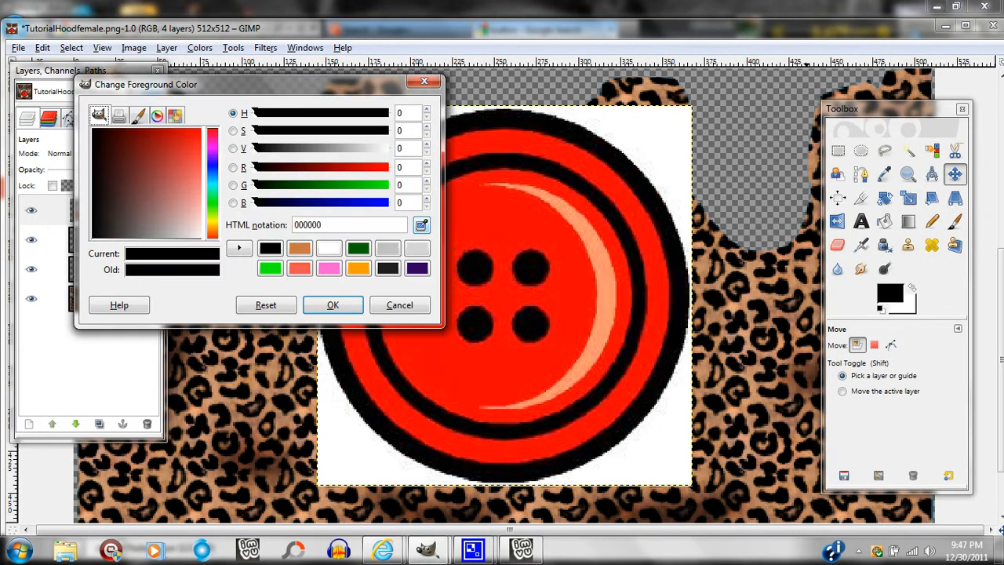
click(417, 268)
click(340, 306)
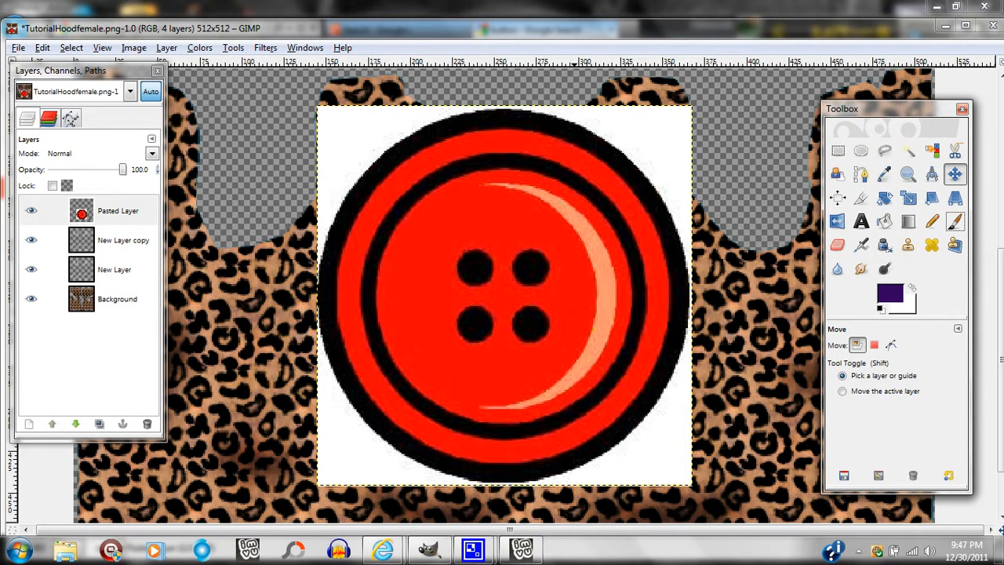
click(884, 221)
click(684, 451)
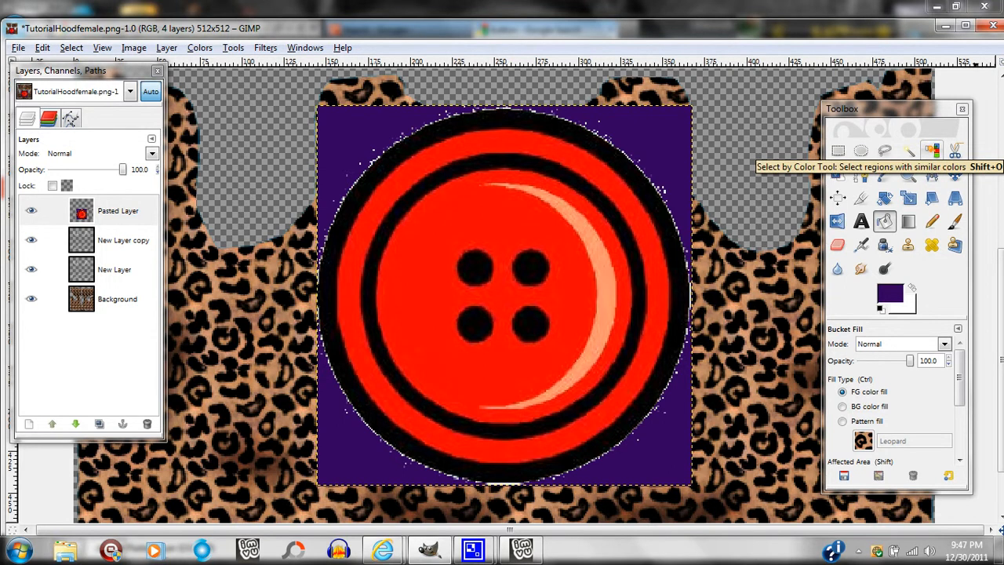
Select the purple background by color, delete it from the Pasted Layer and clear the selection.
click(930, 150)
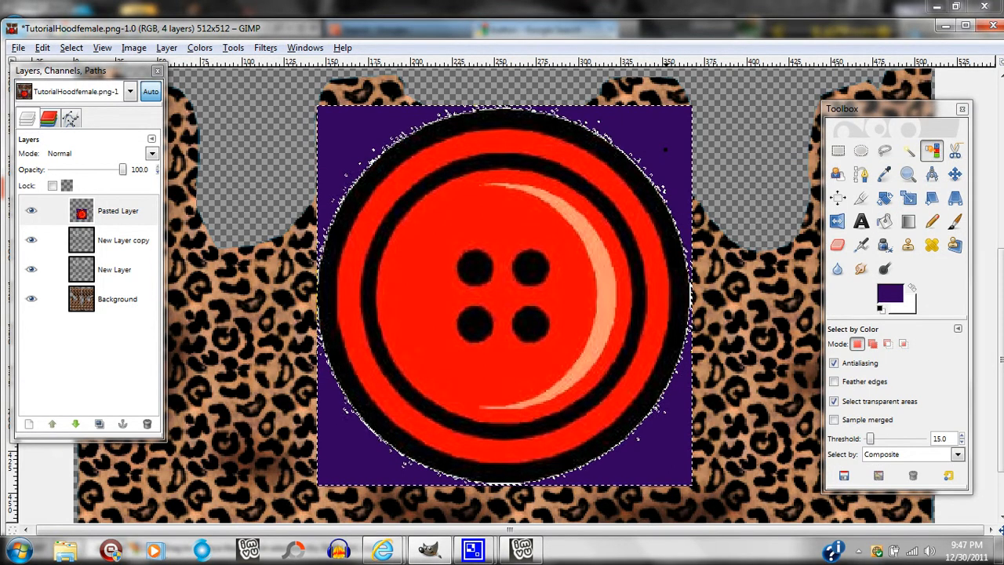
key(Delete)
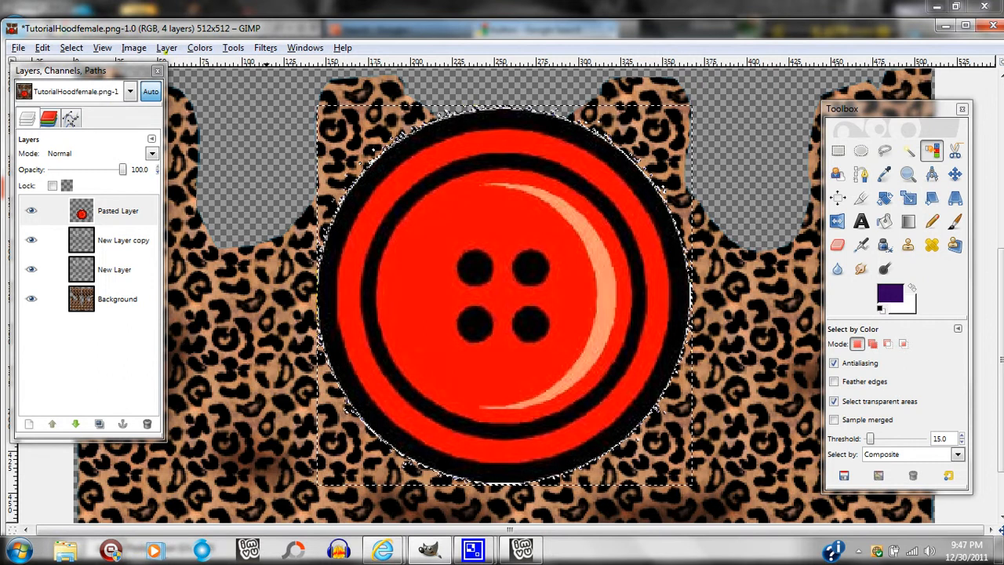
click(167, 48)
mouse_move(235, 192)
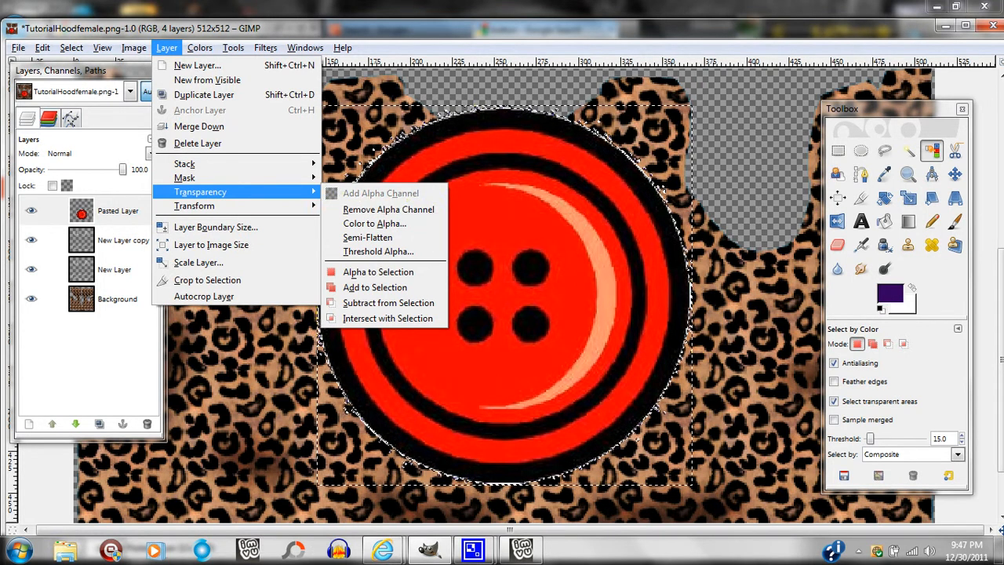
click(471, 196)
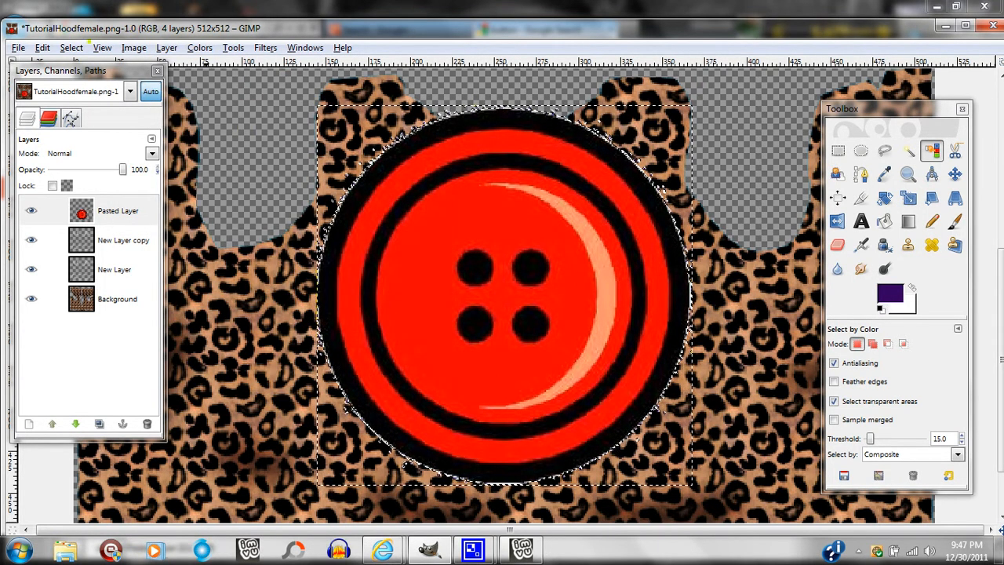
click(74, 48)
click(88, 83)
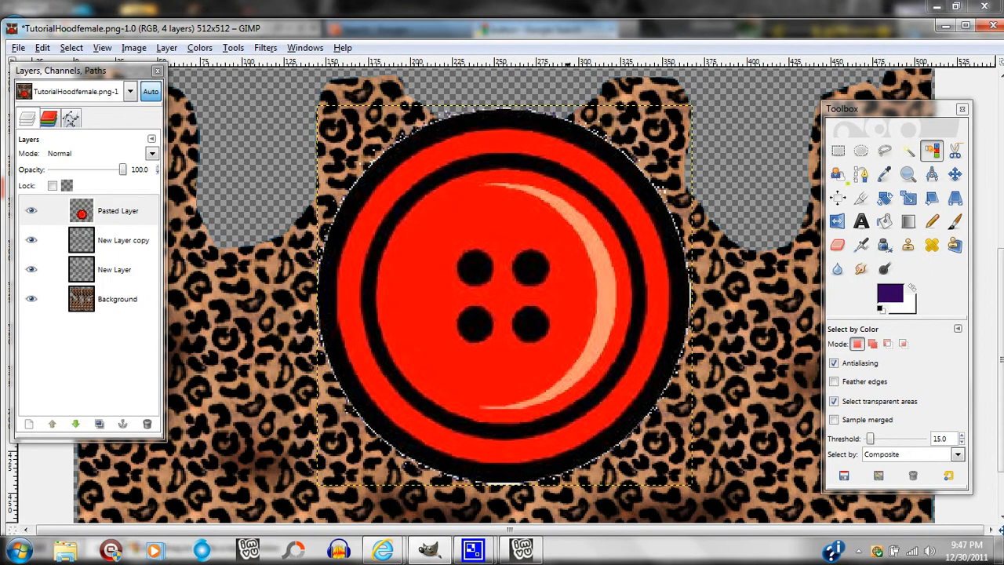
Scale the button layer down to 12 × 11 pixels.
click(908, 199)
click(586, 227)
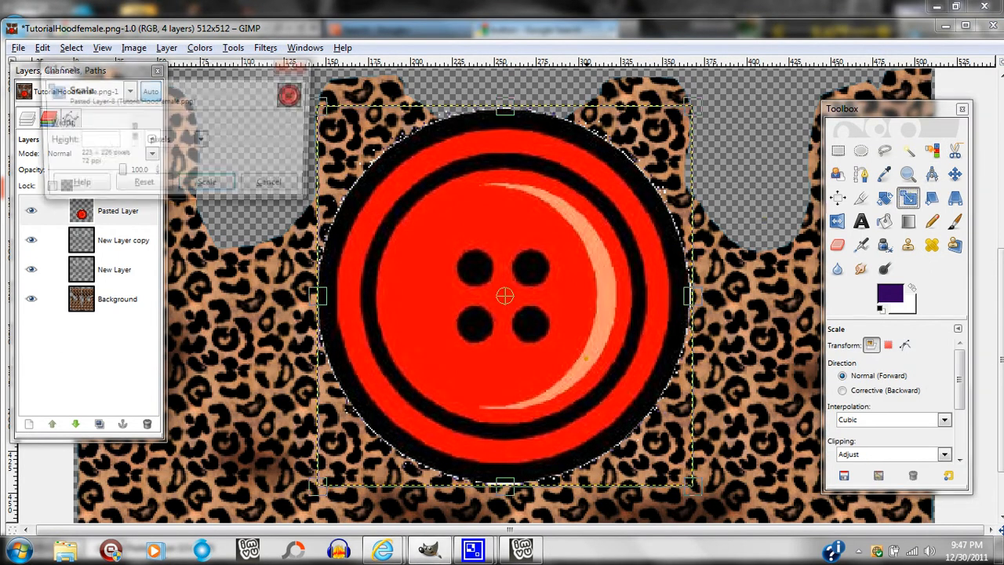
drag(687, 480, 337, 124)
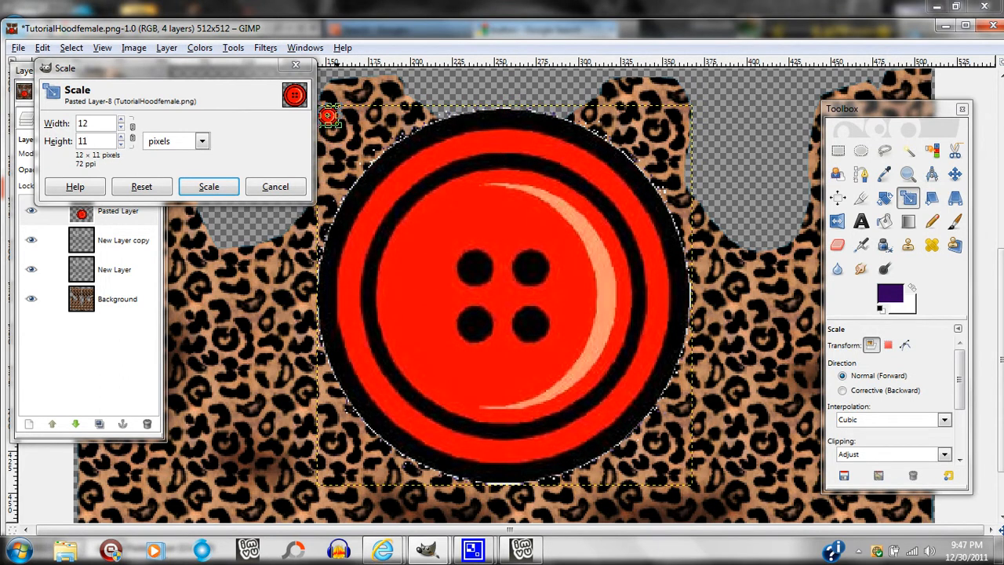
click(208, 187)
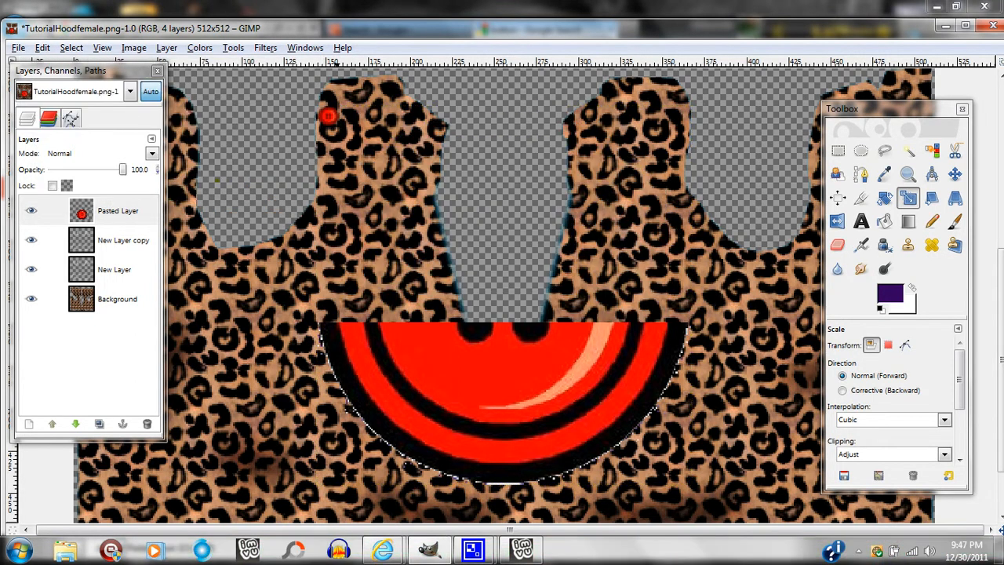
Move the small button to the upper right edge of the V-shaped front opening and duplicate its layer.
click(954, 174)
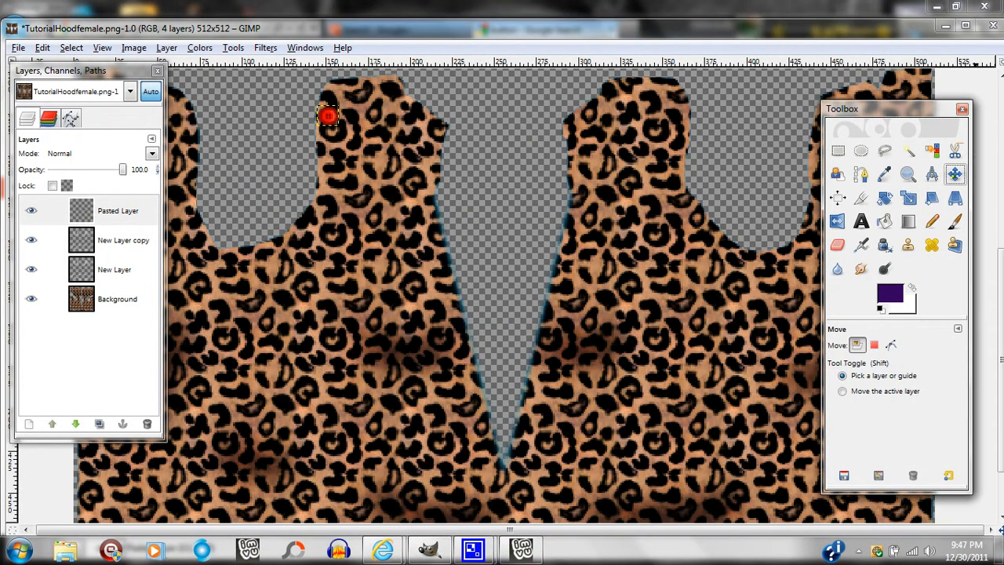
drag(327, 116, 584, 221)
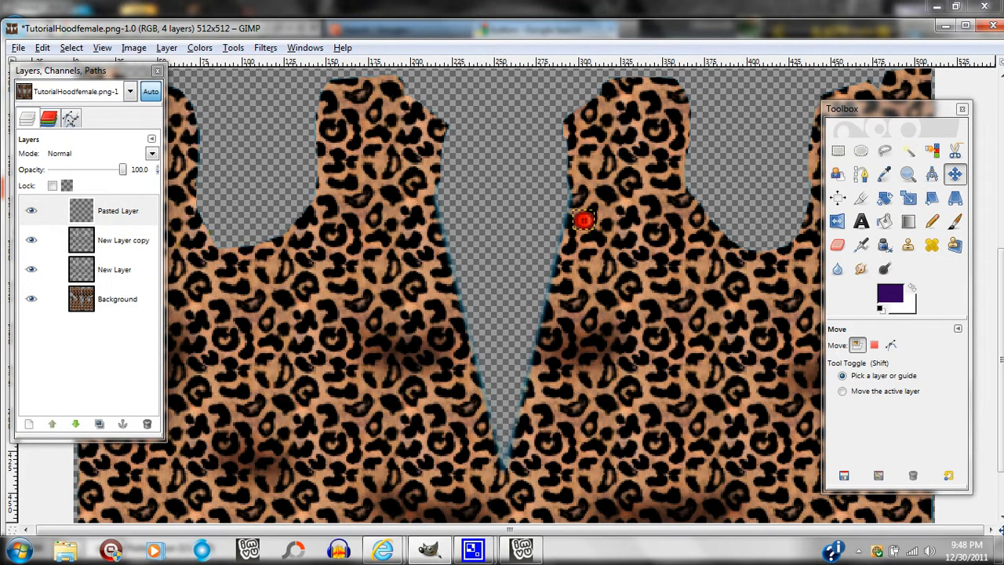
click(99, 423)
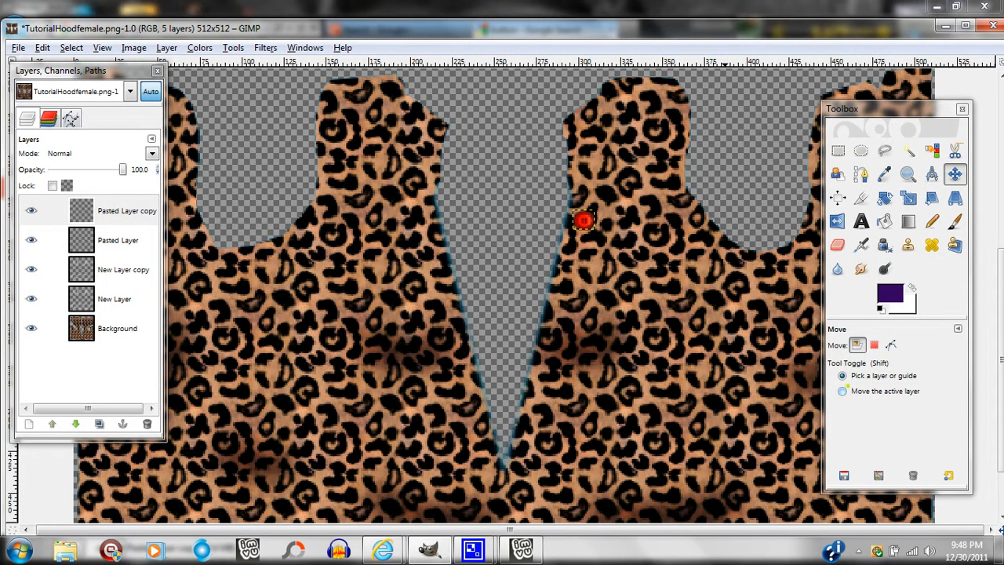
Place the button copy below the original along the V-shaped opening's edge, then duplicate it and position a third button below.
click(842, 390)
drag(584, 221, 575, 259)
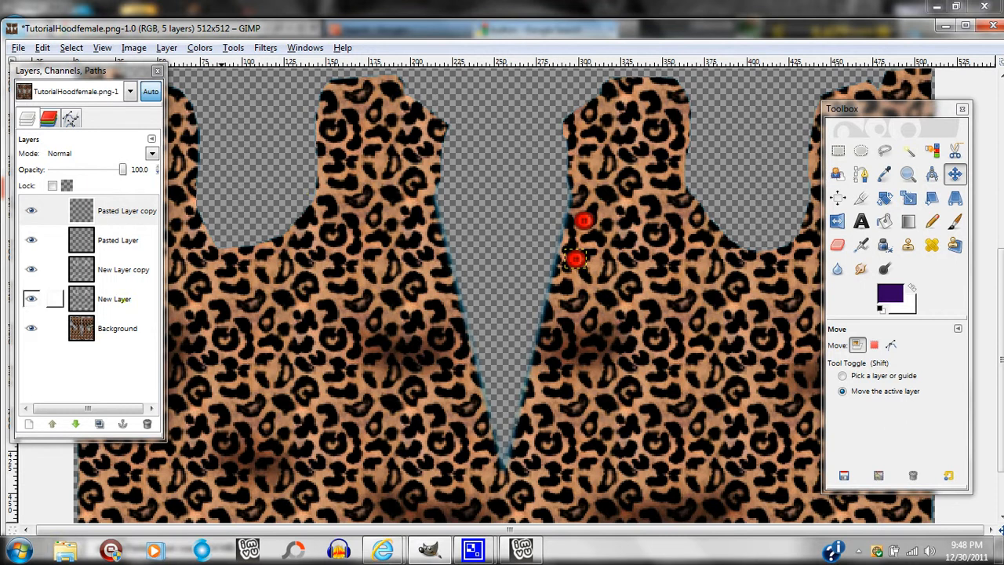
click(99, 423)
drag(574, 259, 564, 298)
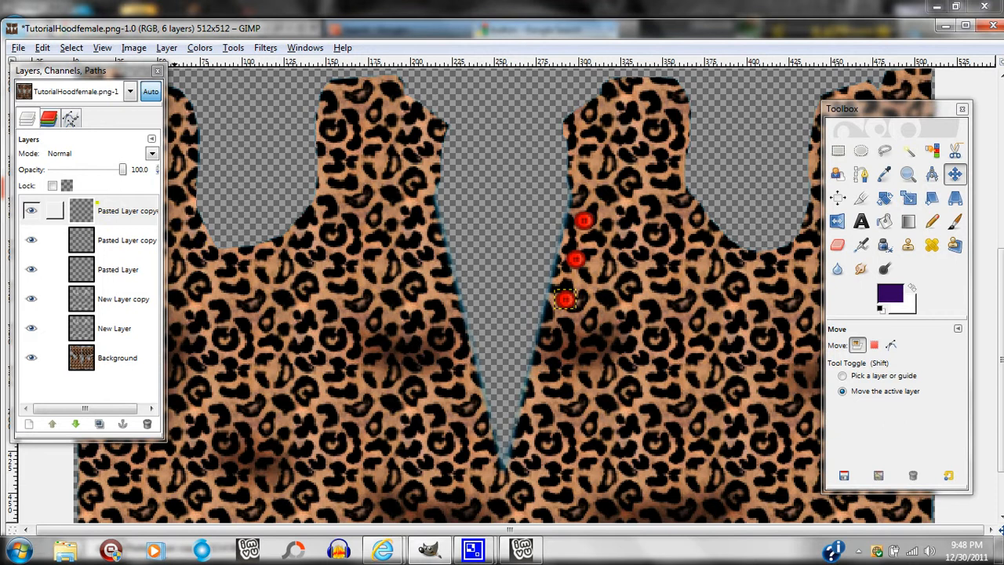
Merge the two button copies down into the Pasted Layer and toggle its visibility to check the combined buttons.
click(94, 210)
click(166, 47)
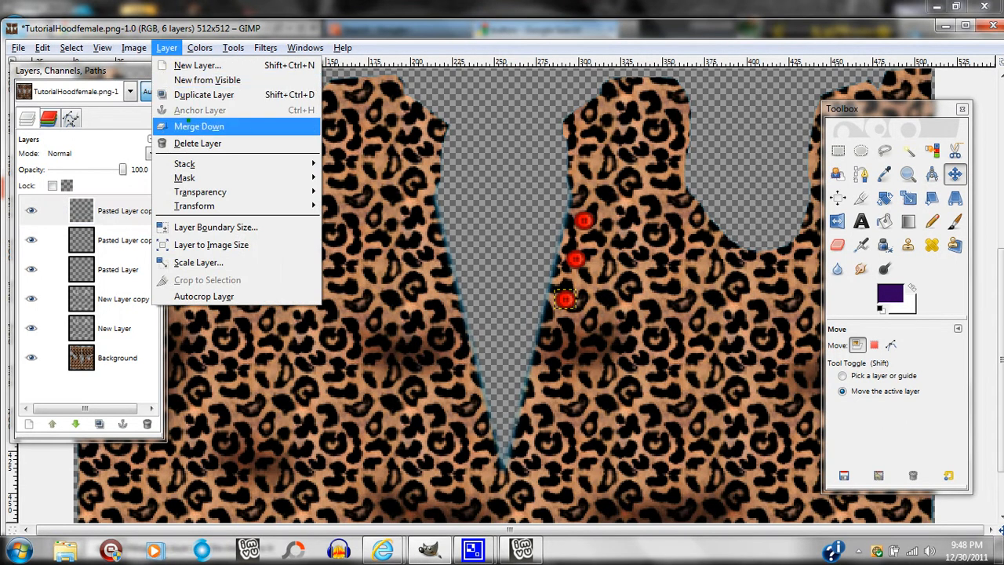
click(198, 126)
click(166, 48)
click(198, 126)
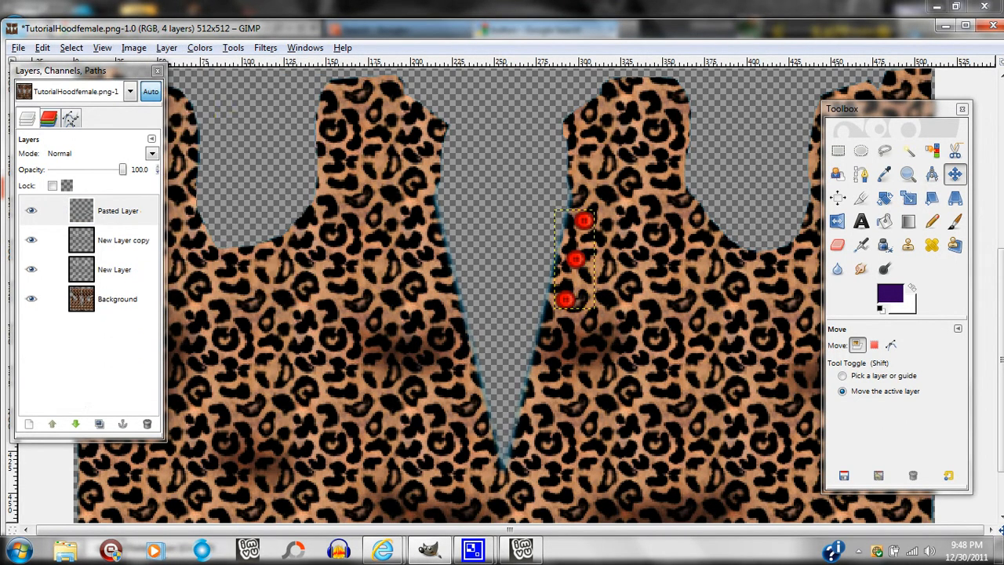
click(31, 210)
click(31, 211)
click(31, 211)
click(31, 210)
click(31, 210)
click(32, 210)
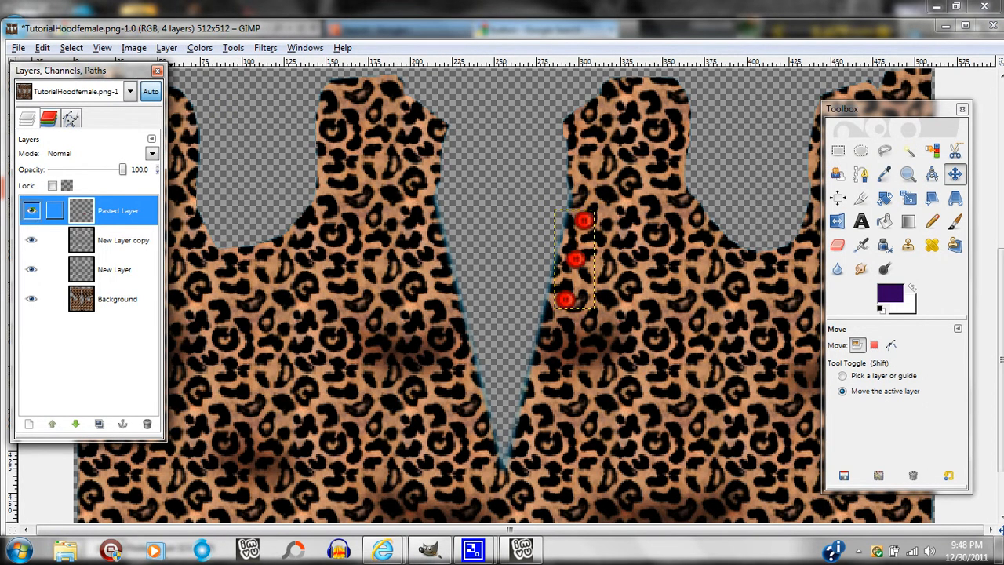
Apply the Sharpen filter to the merged button layer with sharpness 75.
click(265, 48)
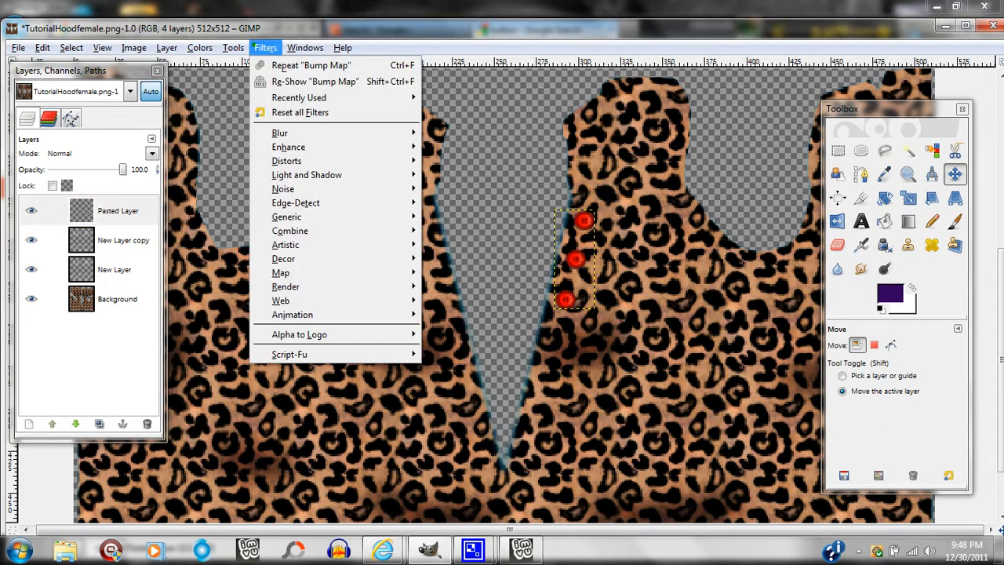
mouse_move(308, 97)
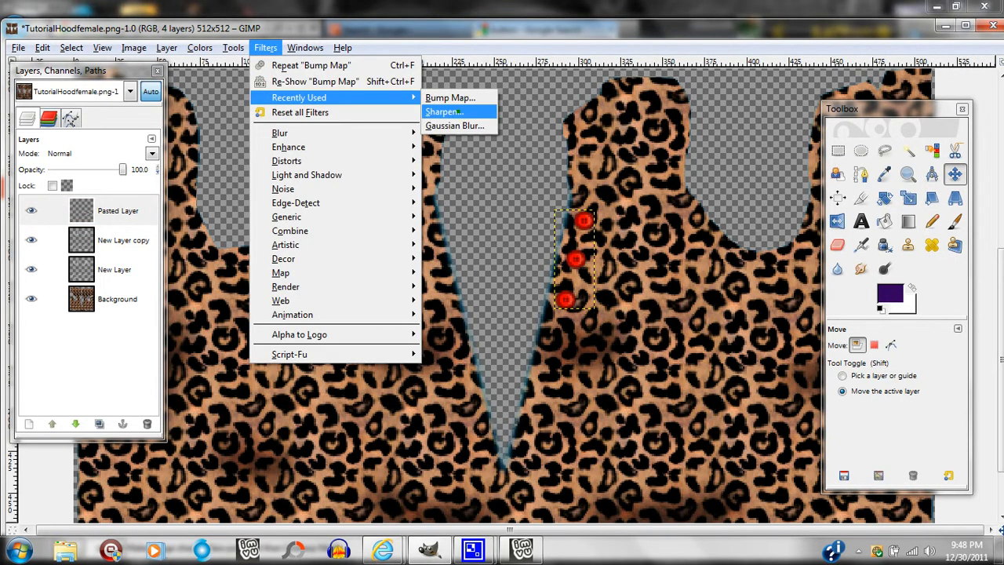
click(443, 111)
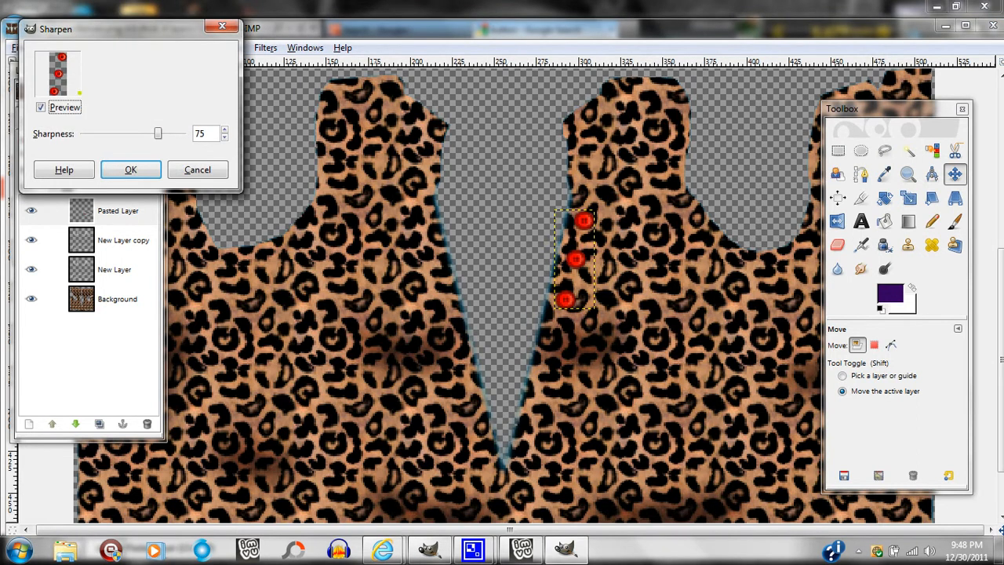
click(130, 169)
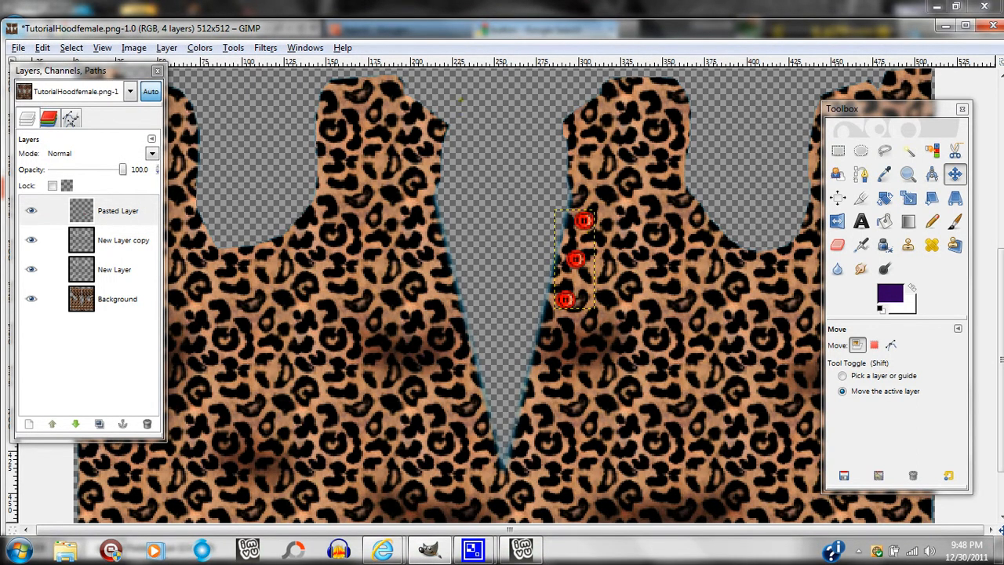
Apply the Bump Map filter to the merged button layer.
click(265, 47)
mouse_move(277, 96)
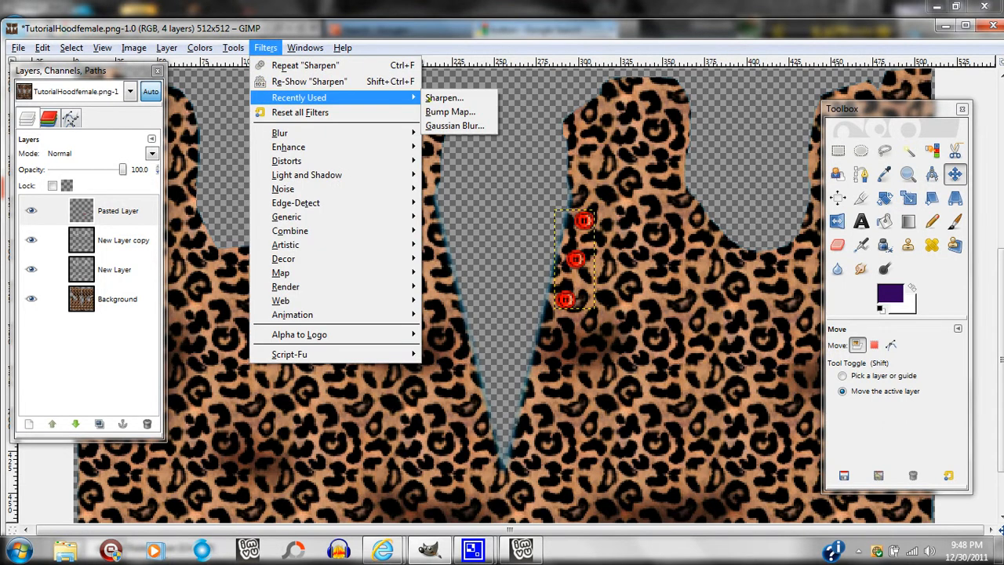
click(455, 110)
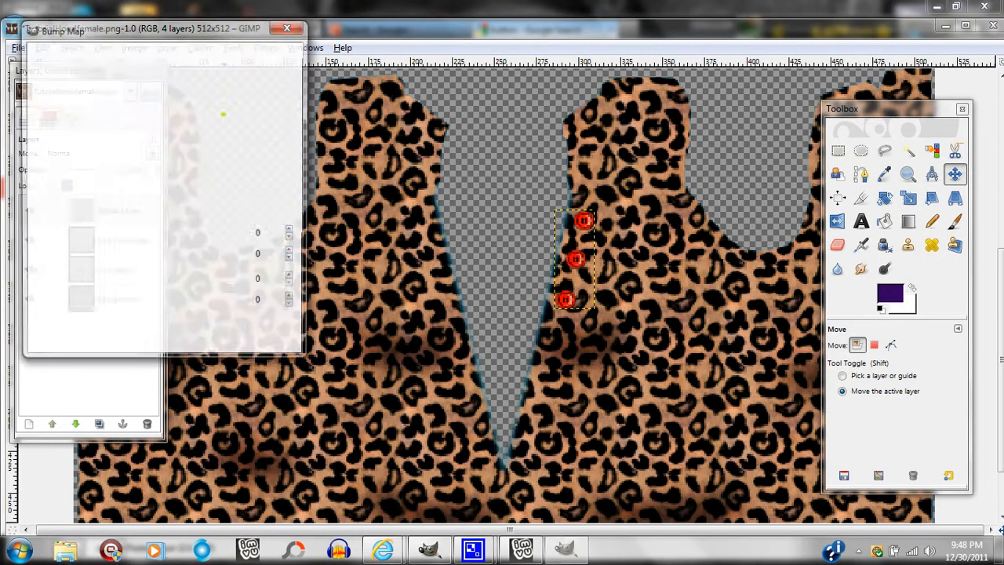
click(209, 338)
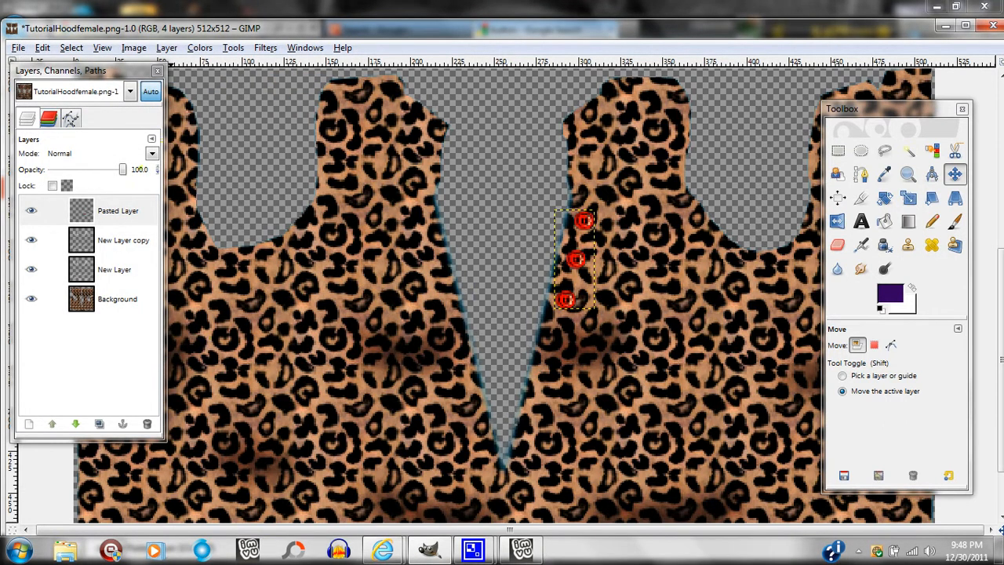
click(152, 155)
click(151, 155)
scroll(151, 155, down, 4)
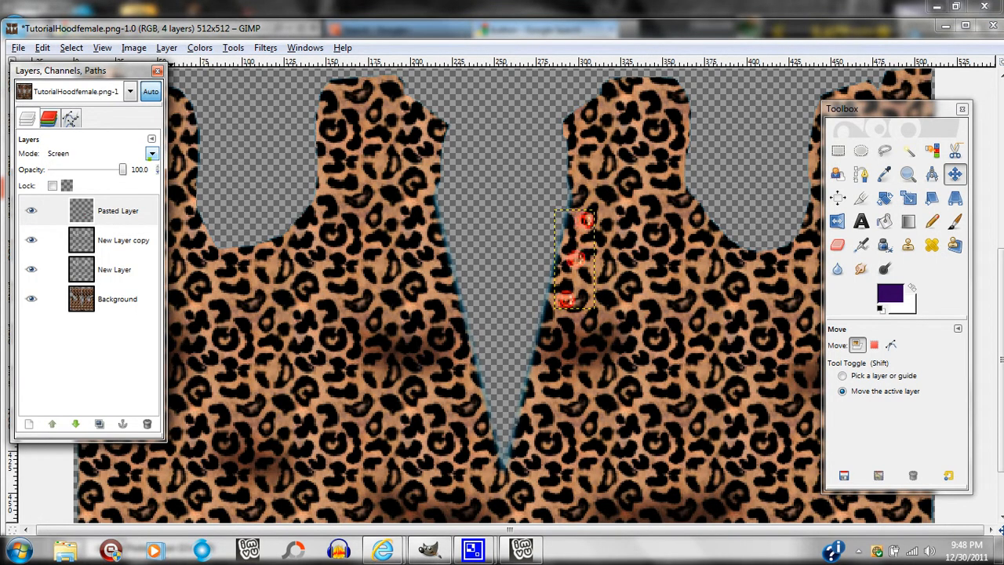
scroll(152, 154, down, 6)
scroll(151, 154, down, 6)
scroll(151, 154, down, 3)
scroll(151, 154, up, 4)
scroll(151, 154, up, 15)
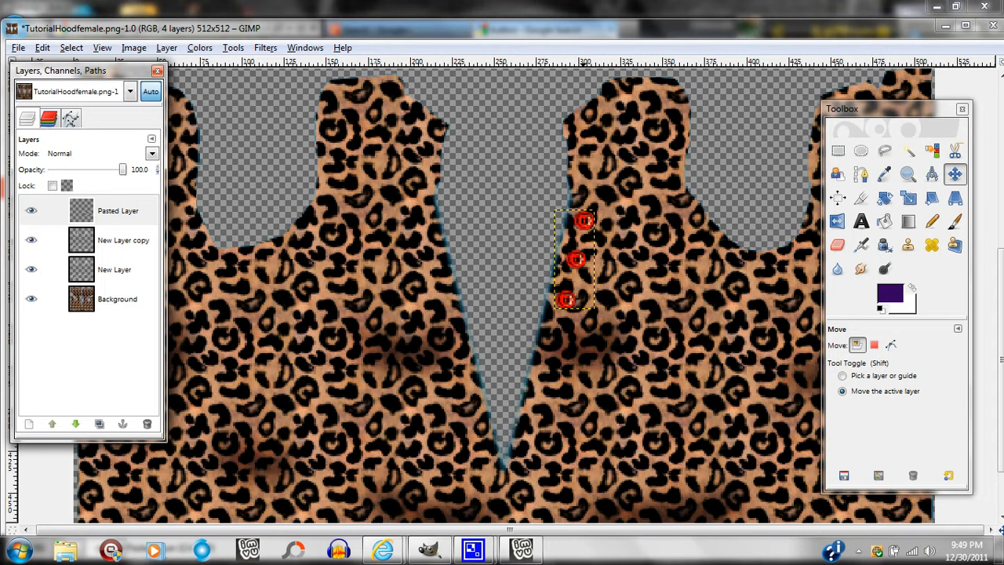
Recolor the Pasted Layer's buttons orange using Hue-Saturation with hue 30 and saturation 38.
click(117, 211)
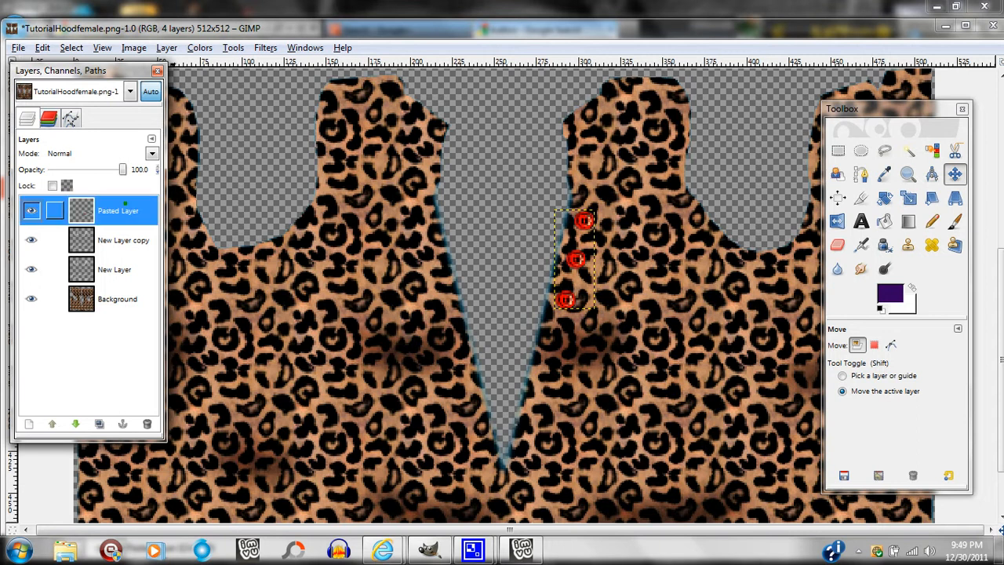
click(199, 47)
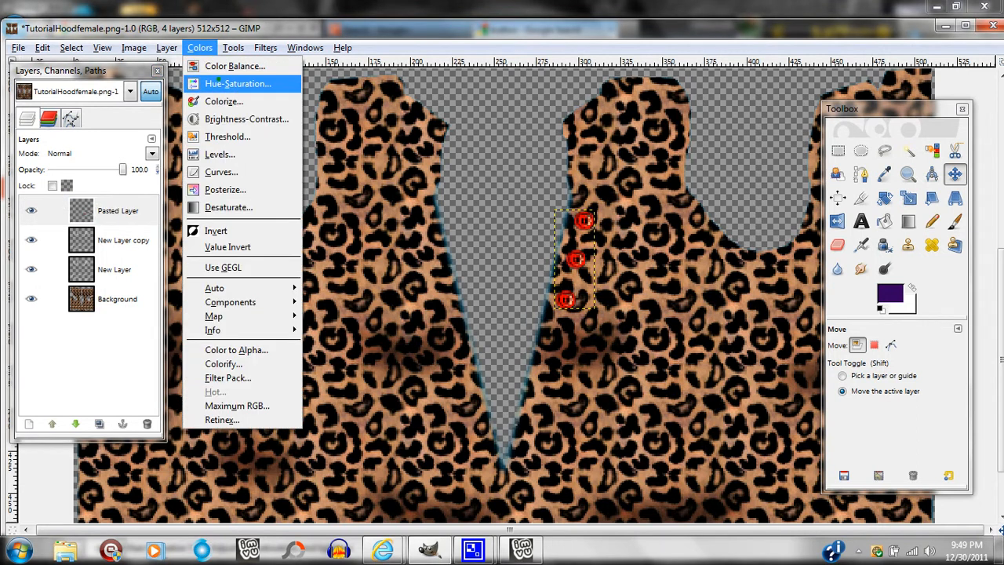
click(222, 80)
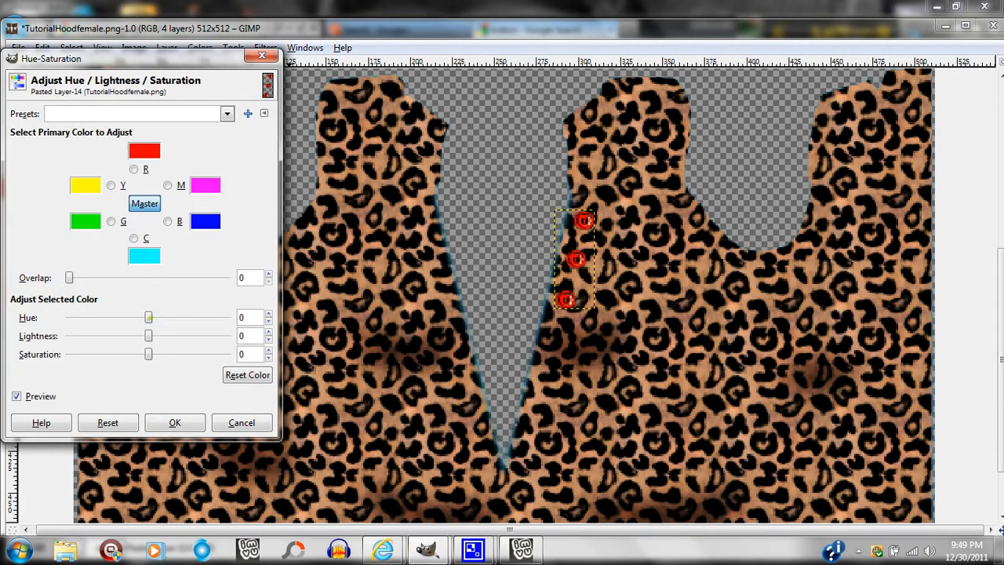
mouse_move(153, 317)
mouse_down()
mouse_move(176, 317)
mouse_move(161, 316)
mouse_up()
drag(151, 355, 179, 353)
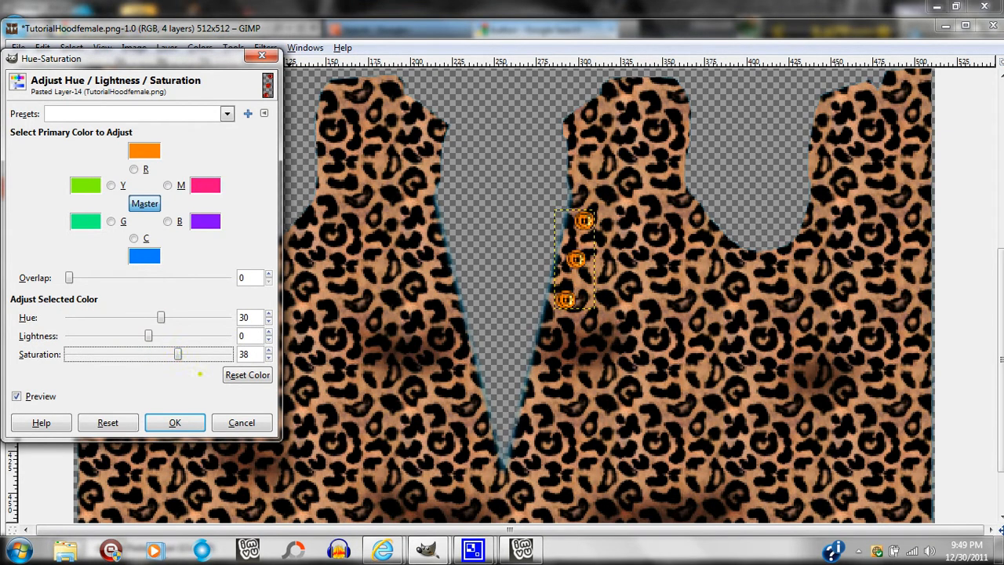
click(175, 423)
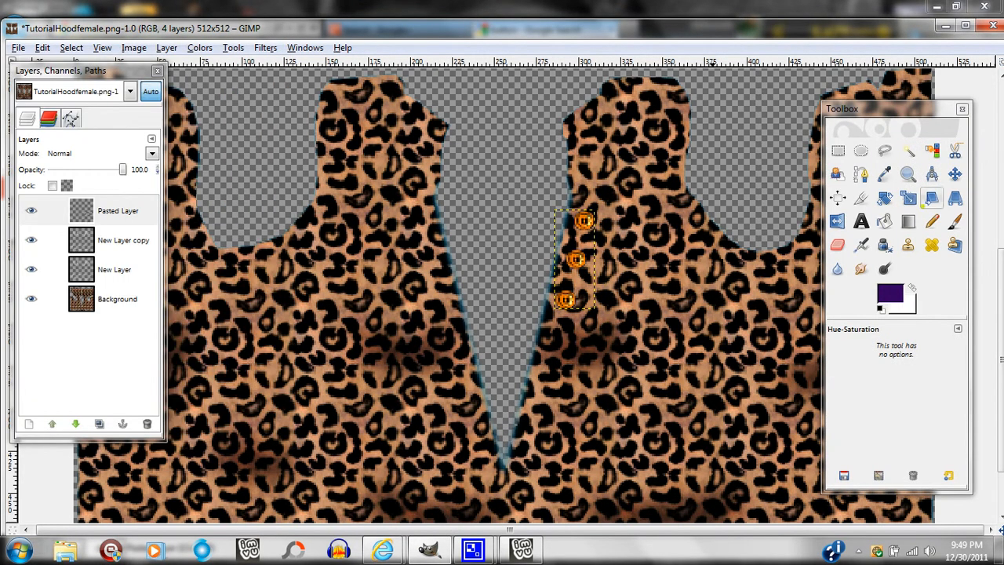
Sample the orange of the buttons on the Pasted Layer as the foreground color.
click(907, 174)
click(844, 386)
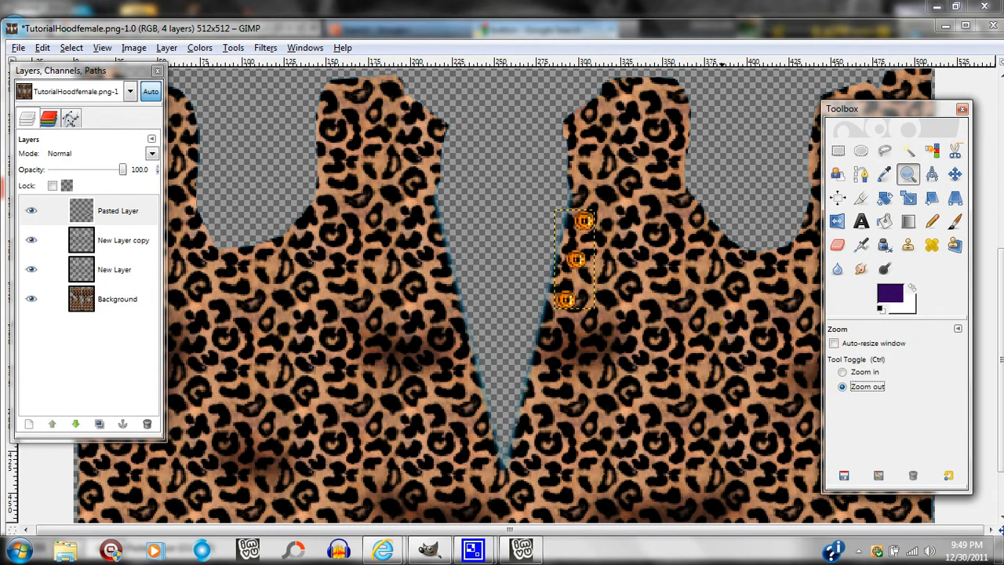
click(485, 327)
click(720, 322)
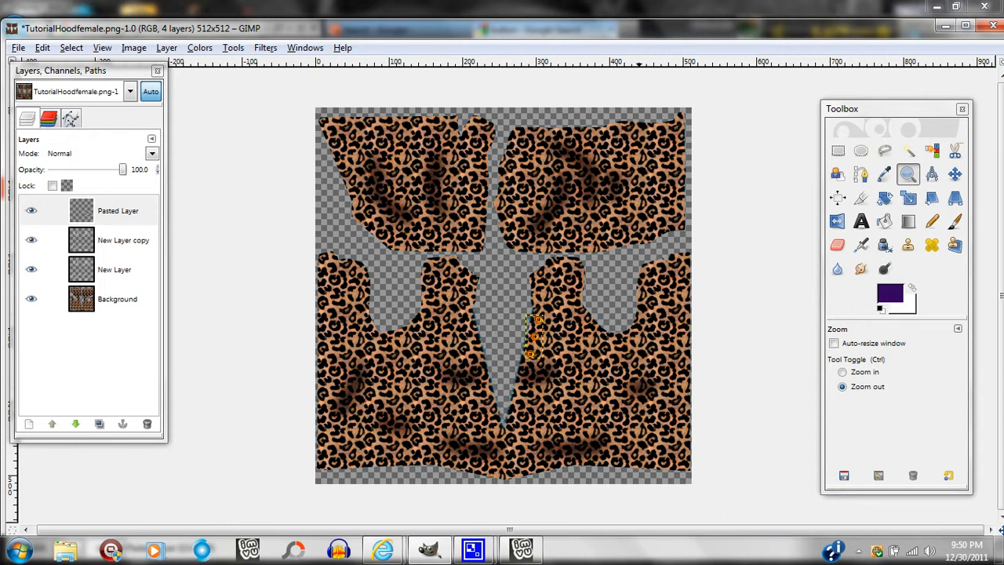
click(861, 222)
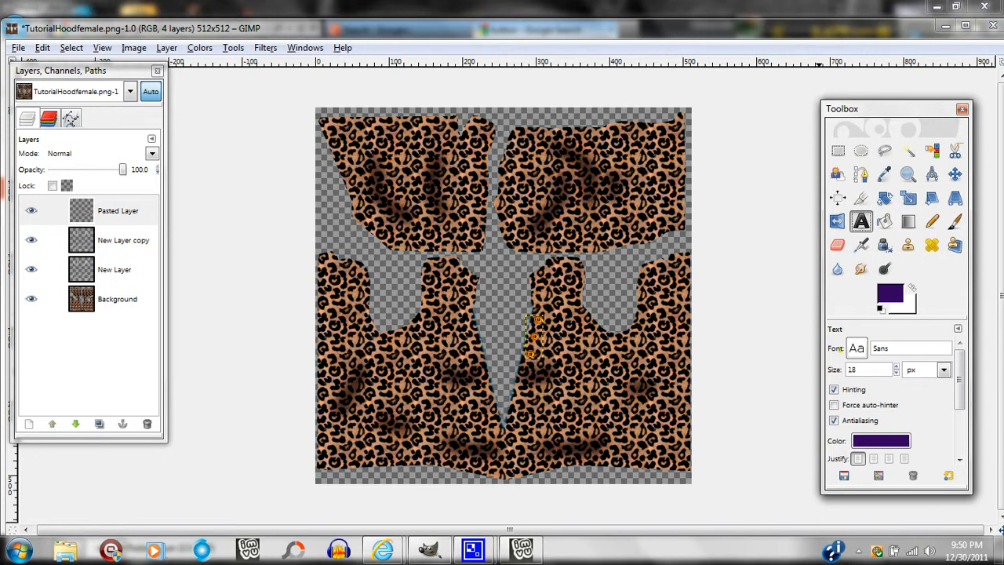
click(883, 174)
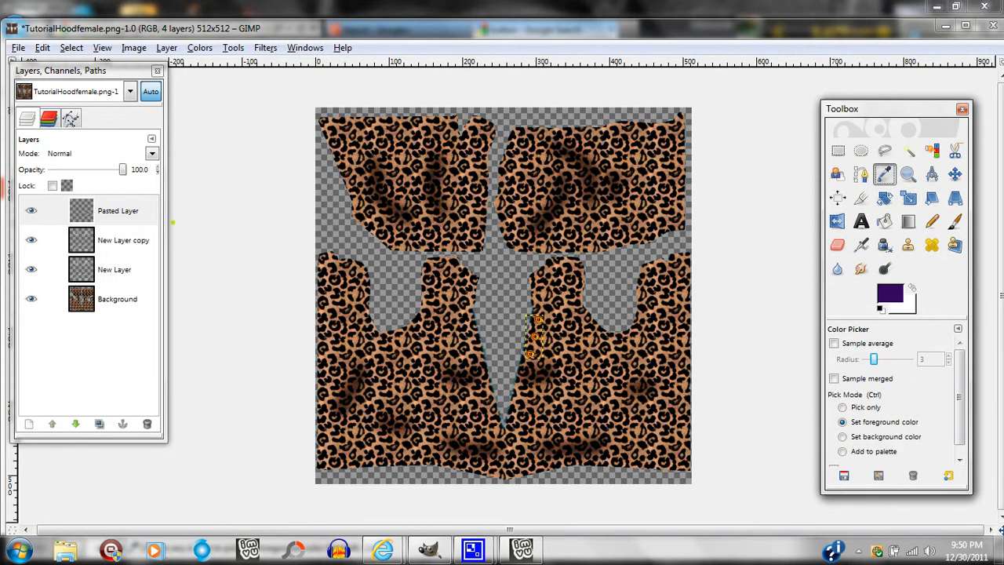
click(116, 210)
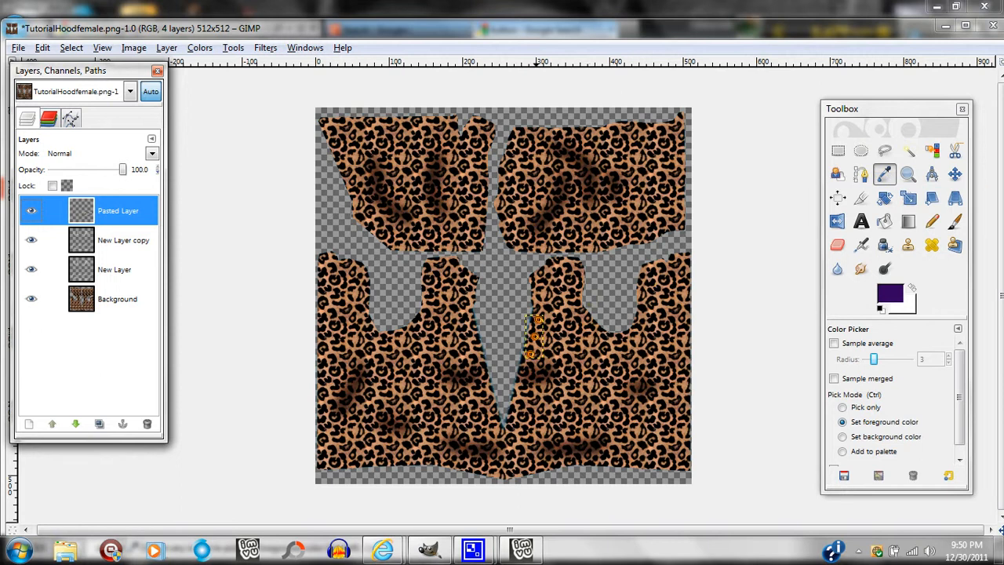
click(536, 336)
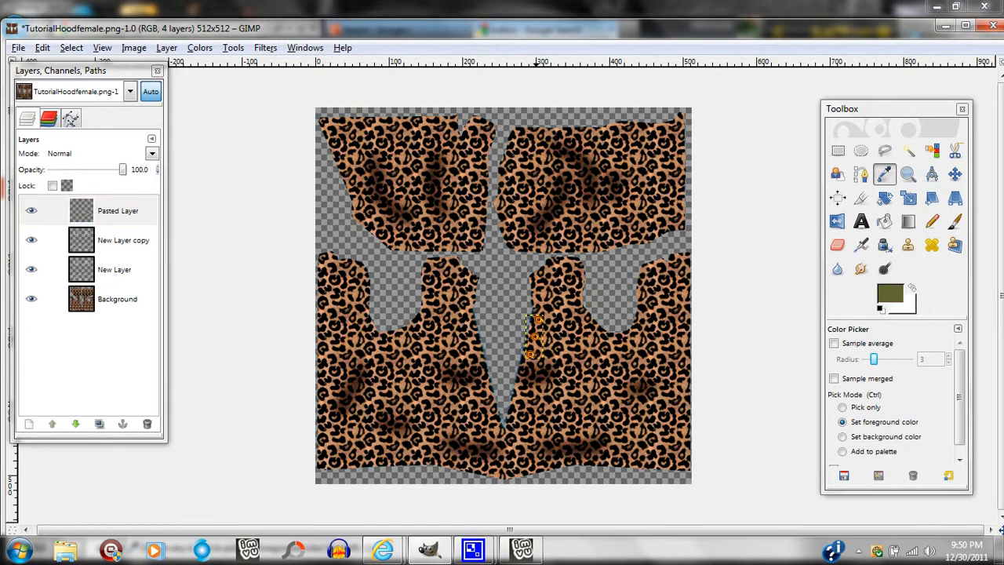
click(533, 323)
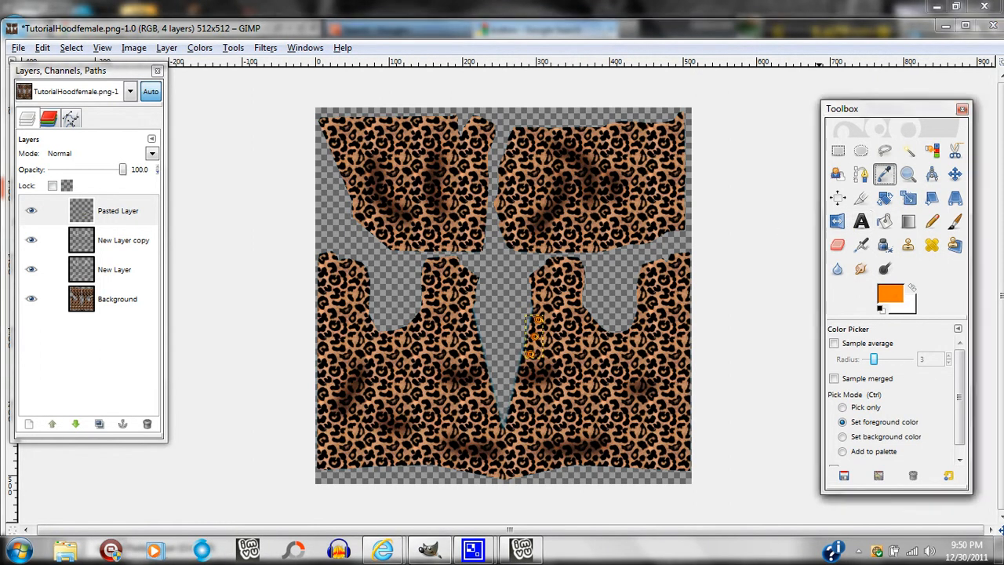
Add the sampled orange ff7f01 to the saved color swatches and keep it as the foreground color.
click(890, 293)
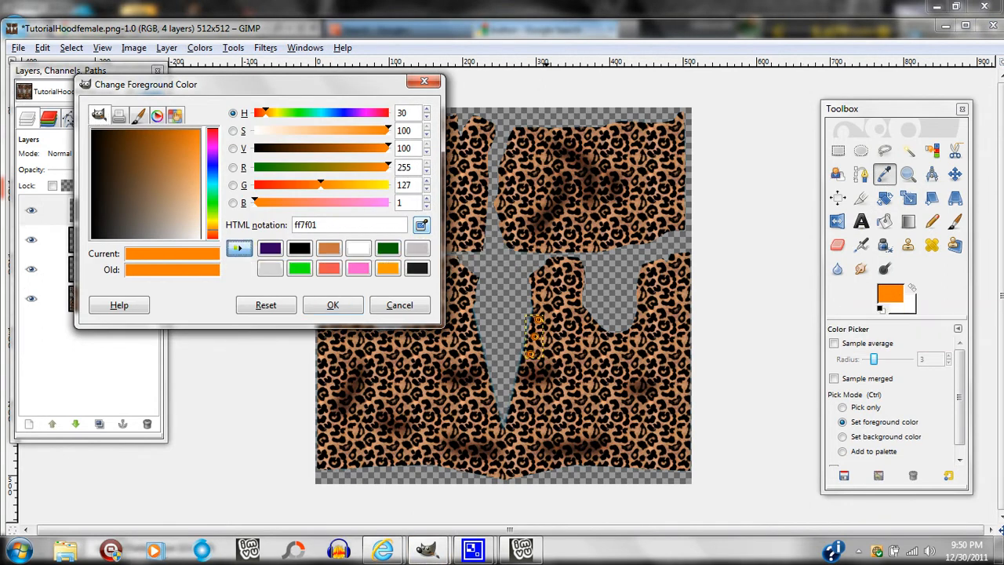
click(239, 248)
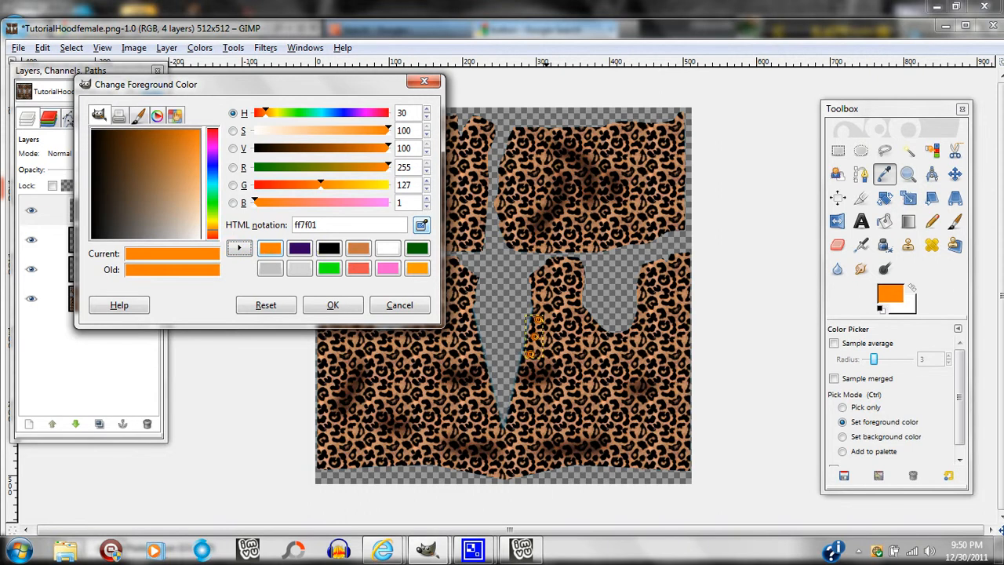
click(333, 304)
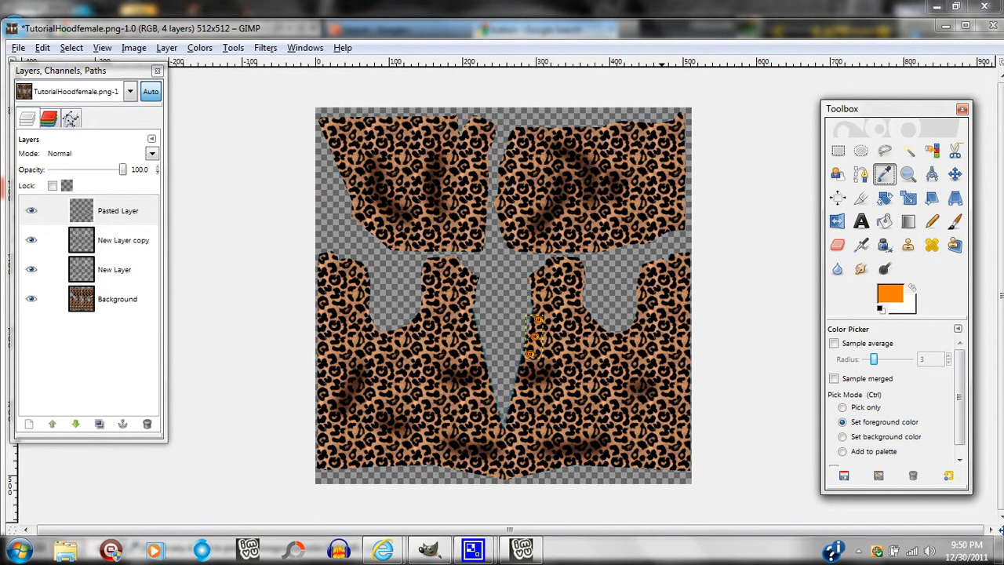
Create an orange text box about 180 × 100 px on the leopard fabric's lower right area and enter the text "Tutorial".
click(861, 221)
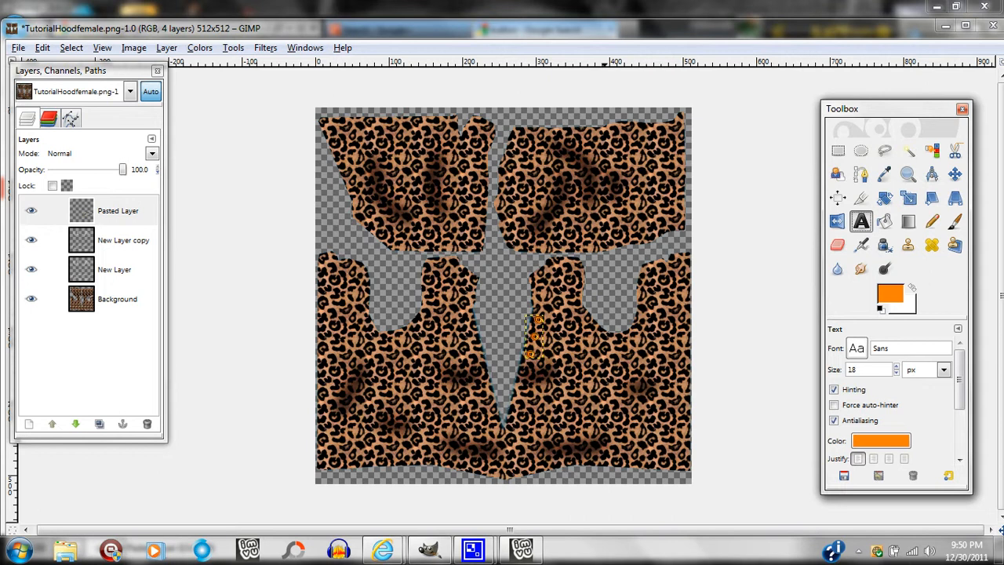
drag(551, 370, 683, 443)
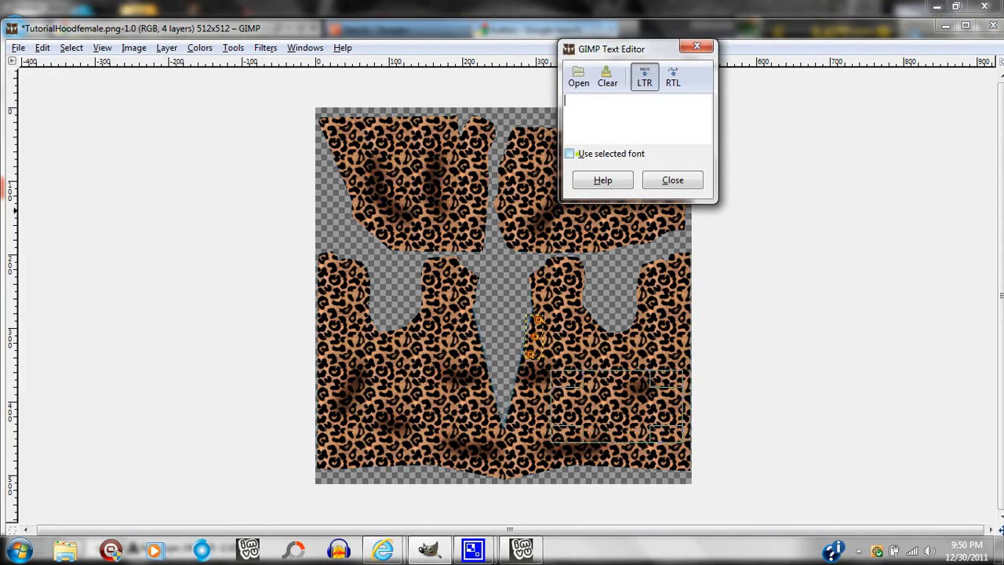
text(Tuto)
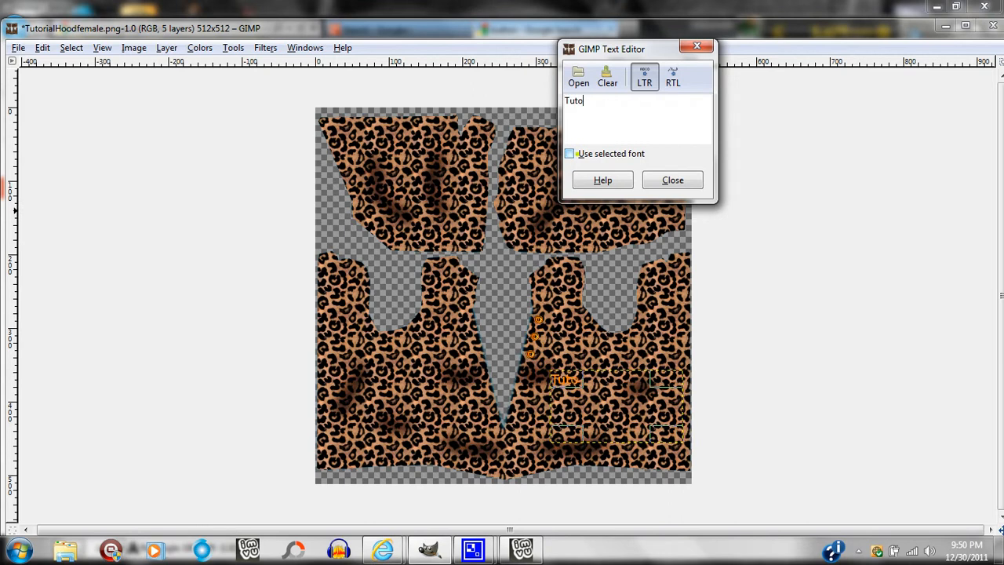
text(rial)
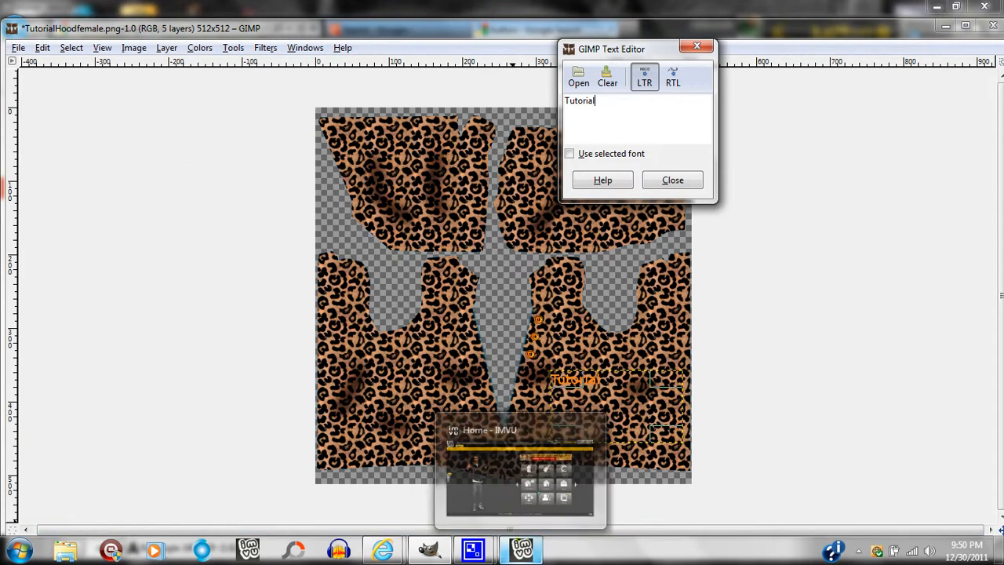
click(522, 549)
click(429, 549)
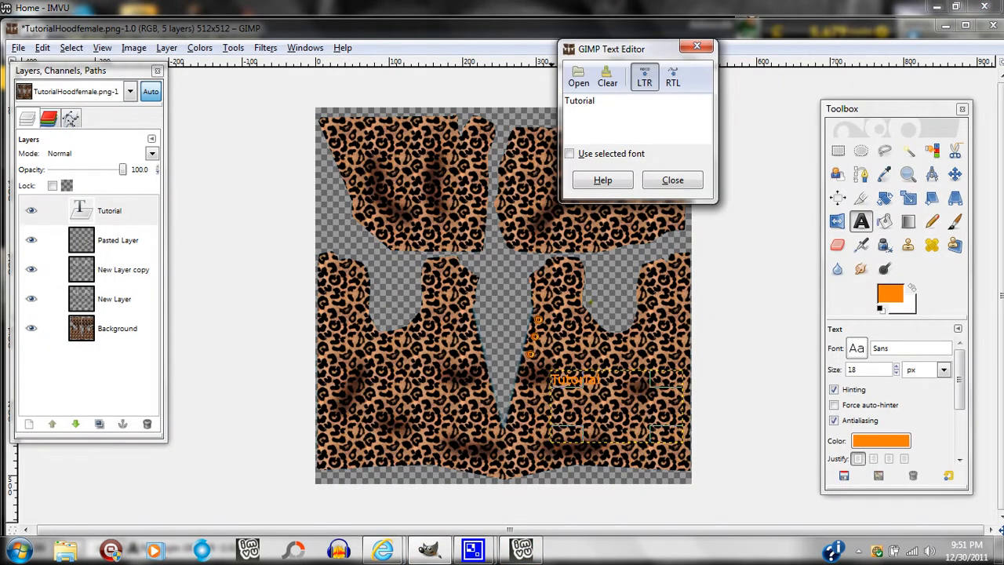
Set the font of the "Tutorial" text to Penshurst_Shadow.
click(857, 350)
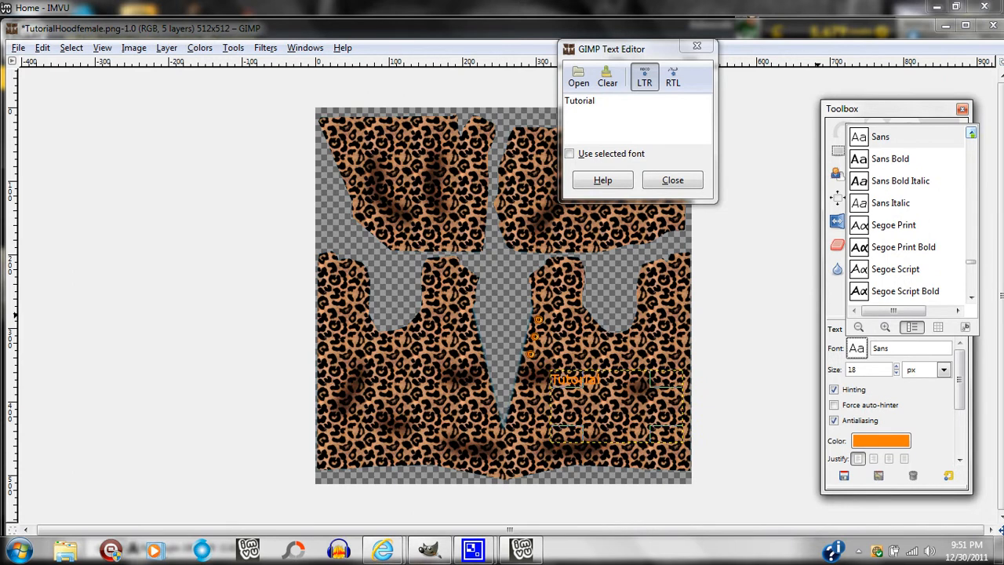
click(970, 133)
click(970, 133)
click(970, 134)
click(971, 134)
click(970, 134)
click(971, 134)
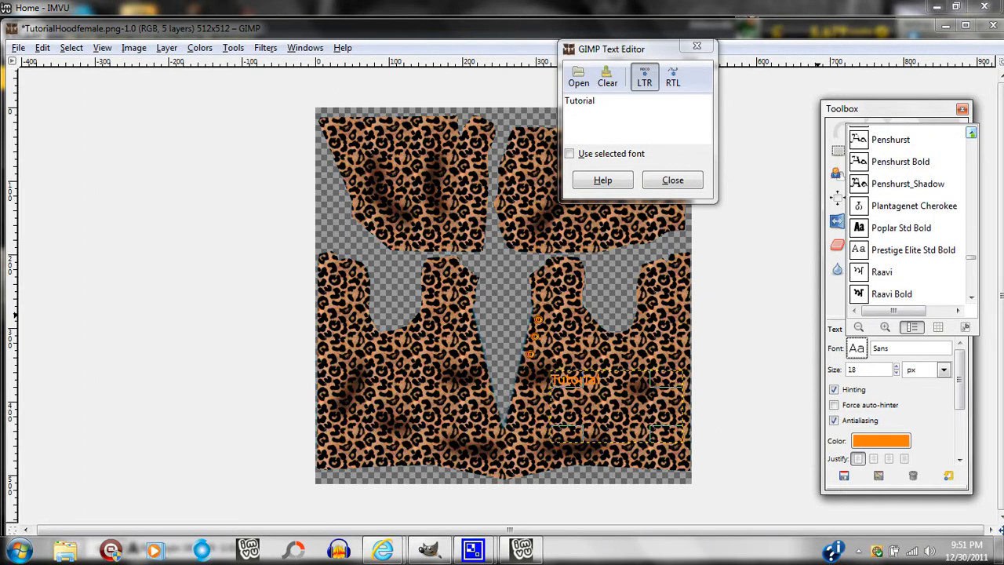
click(902, 184)
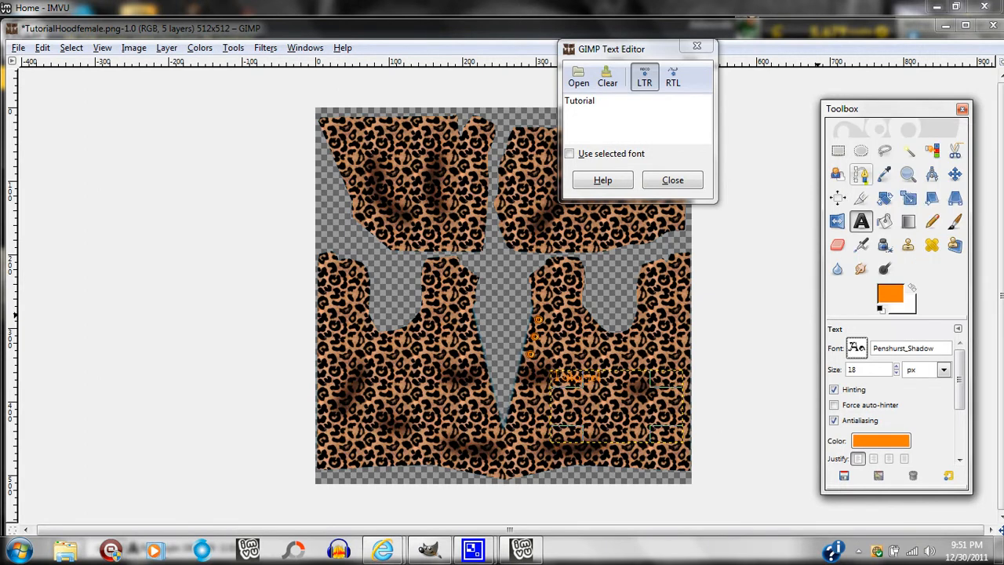
Move the Tutorial text layer up and to the left, right beside the orange buttons on the front opening.
click(907, 174)
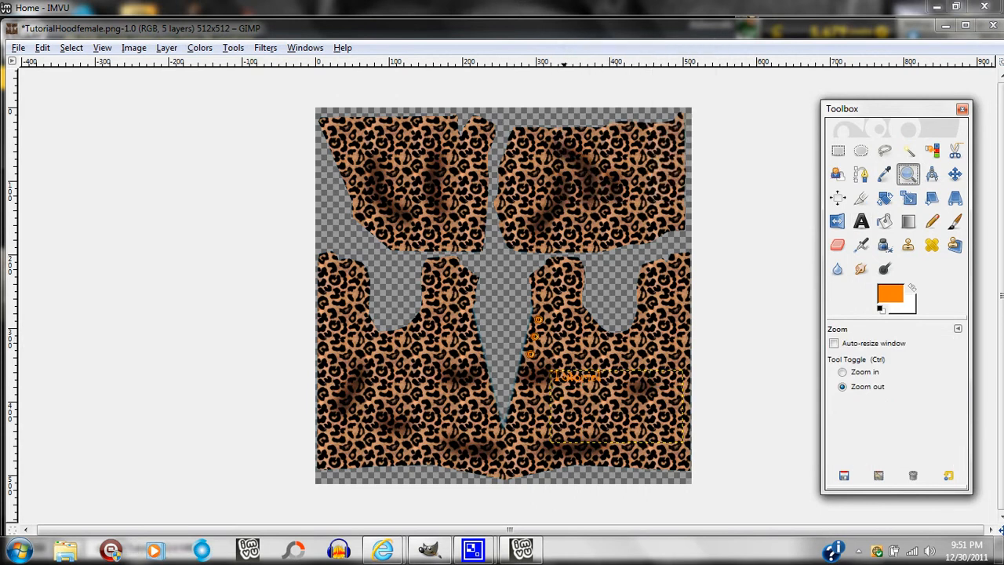
click(844, 373)
drag(521, 330, 766, 497)
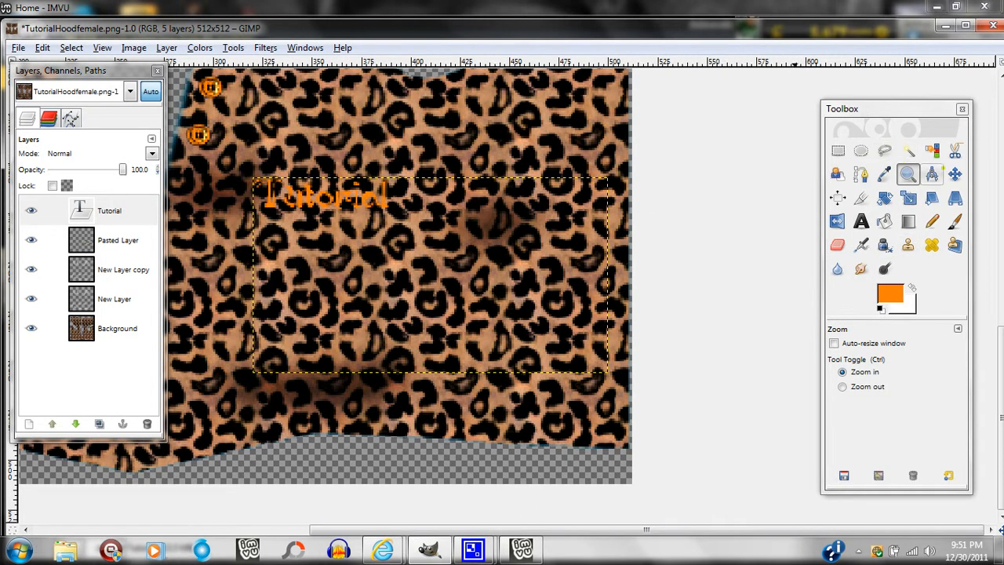
click(954, 174)
drag(430, 276, 394, 191)
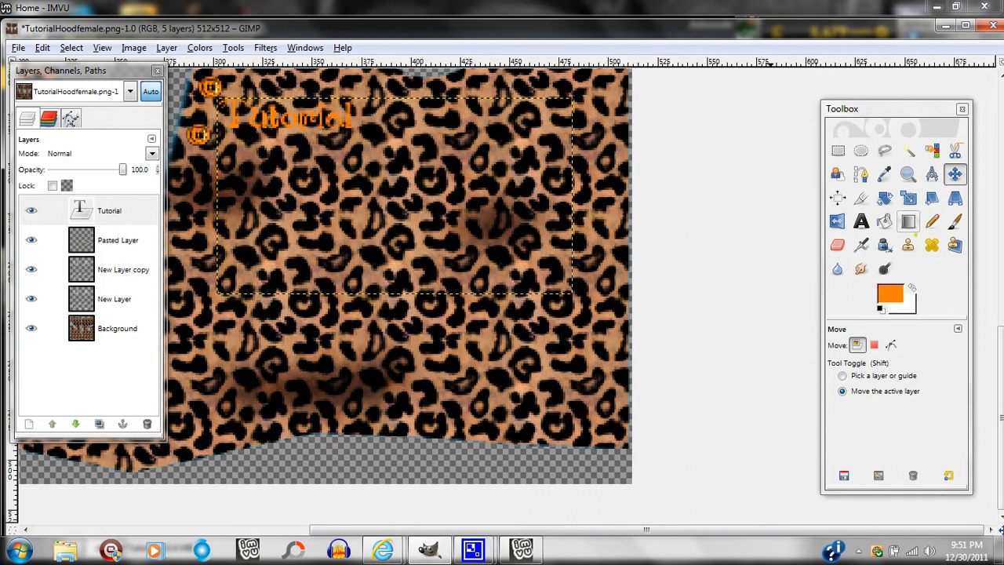
Reduce the size of the "Tutorial" text to 10 px.
click(861, 221)
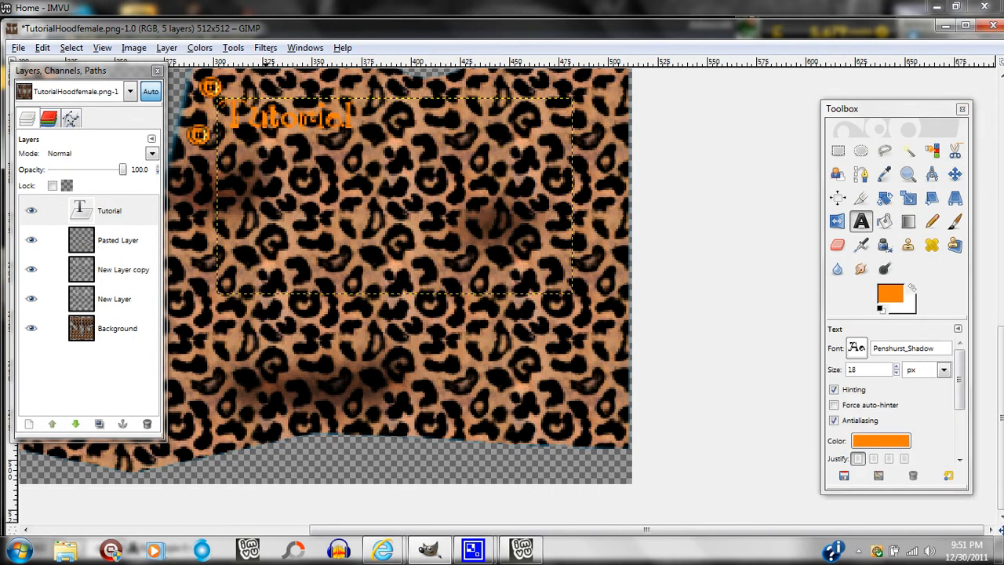
click(895, 373)
click(895, 373)
click(895, 374)
click(895, 373)
click(896, 373)
click(896, 373)
click(895, 373)
click(895, 365)
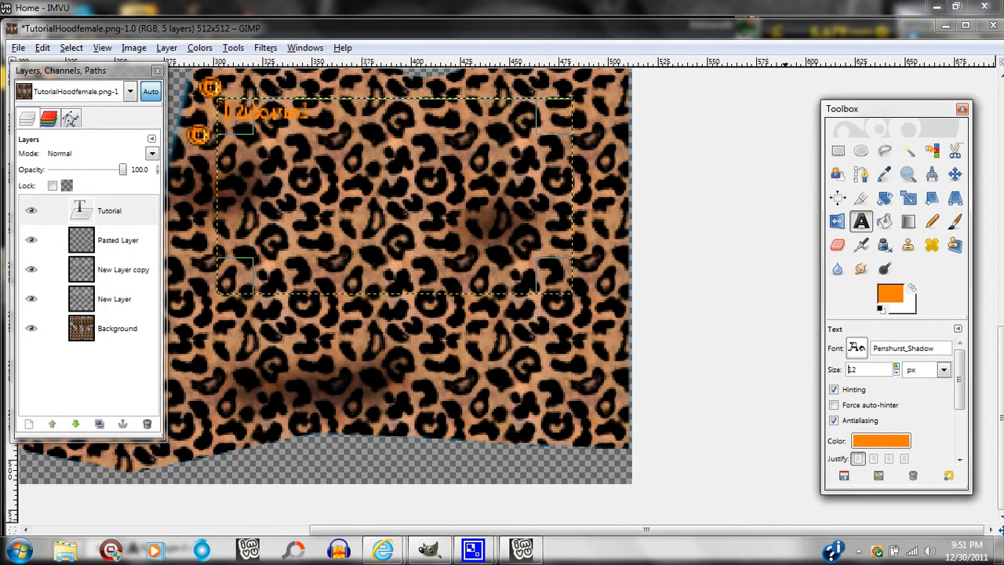
click(895, 365)
click(896, 366)
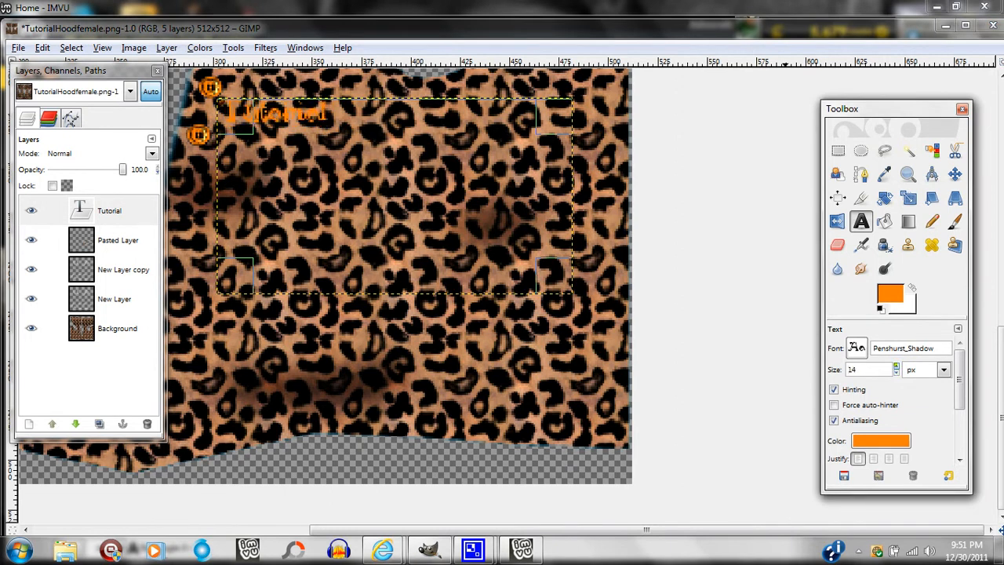
click(895, 374)
click(895, 374)
click(896, 373)
click(896, 373)
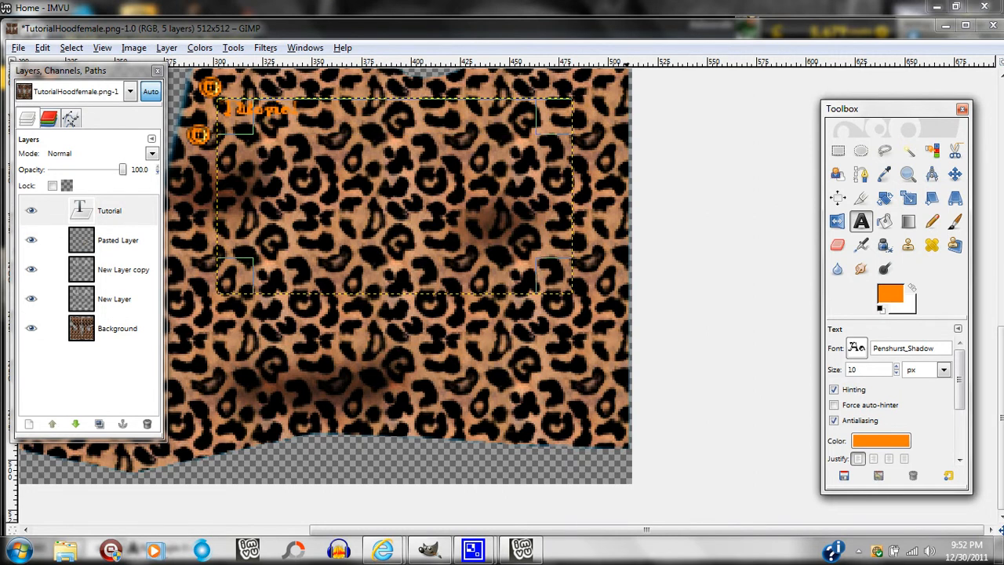
Import hiResNoBg10.png from the Desktop folder as a new layer on top of the hood texture.
click(907, 174)
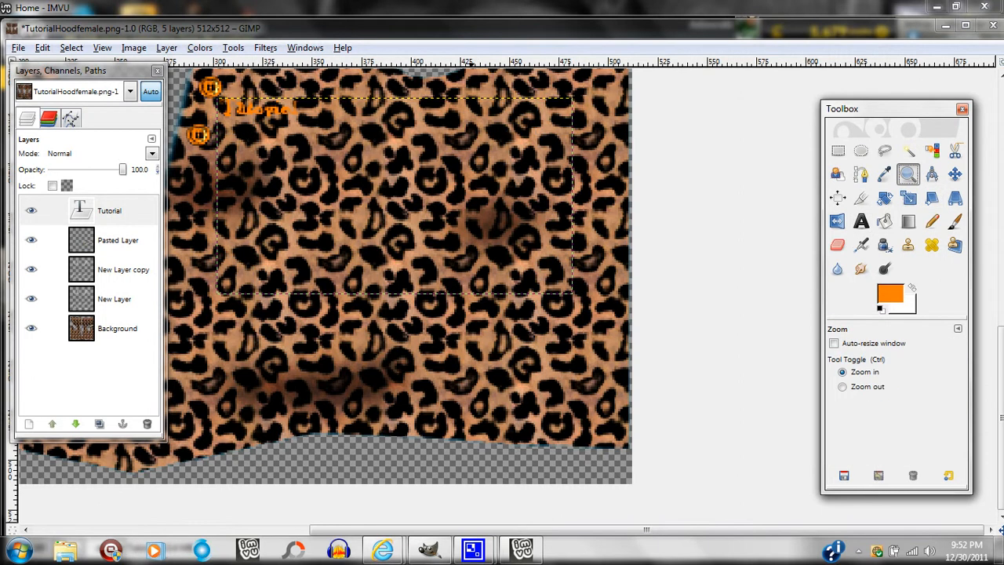
click(842, 386)
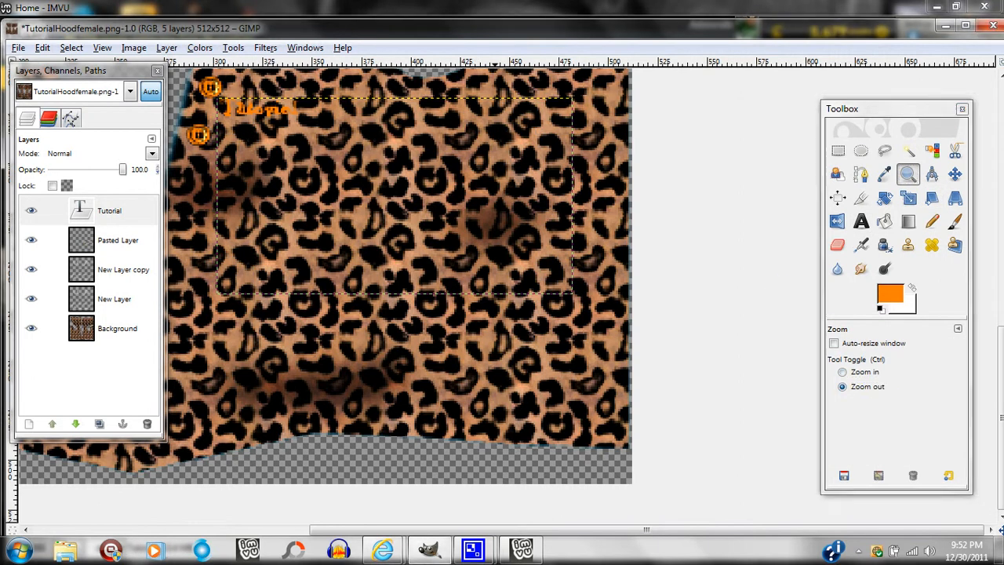
click(492, 247)
click(492, 247)
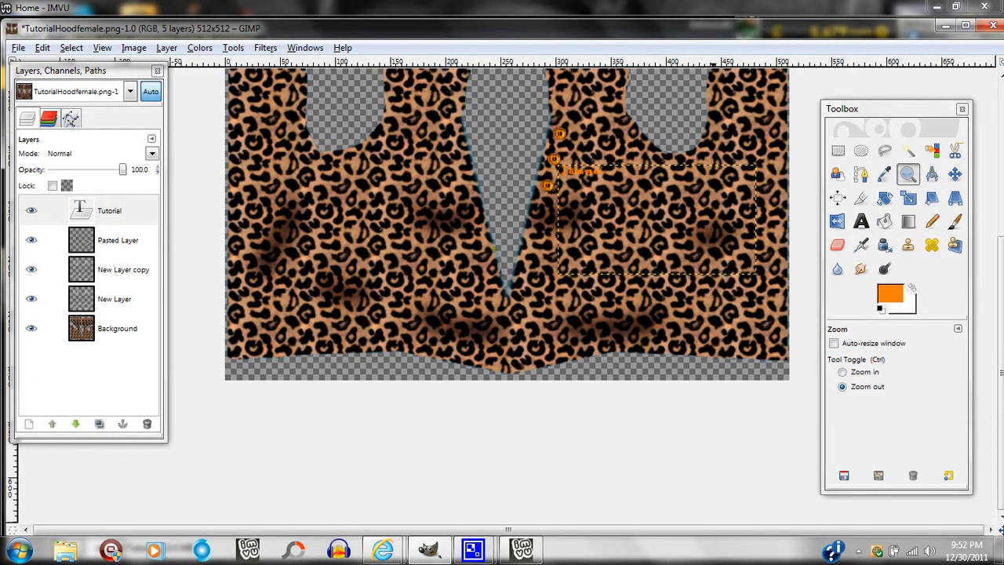
click(493, 248)
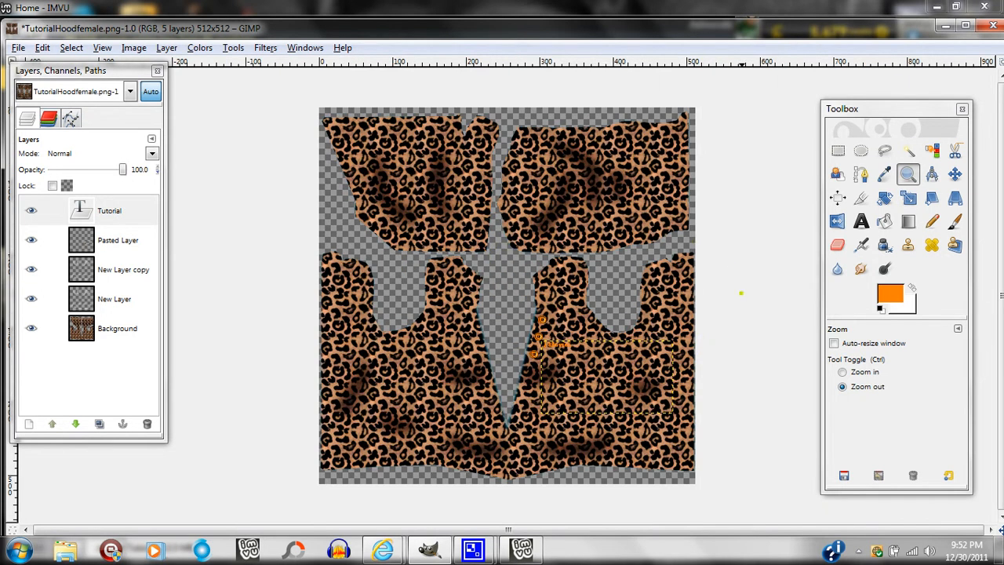
click(18, 47)
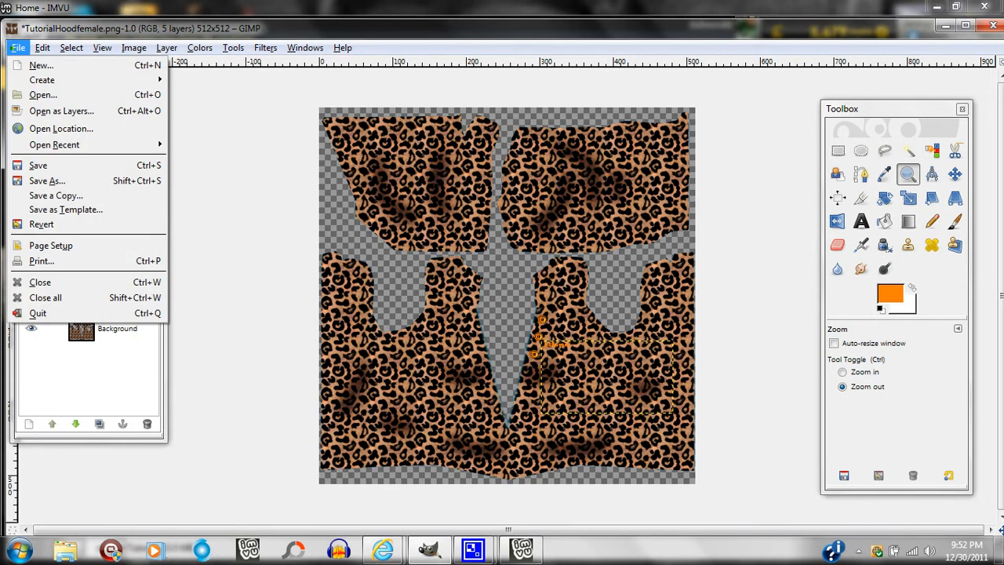
click(61, 111)
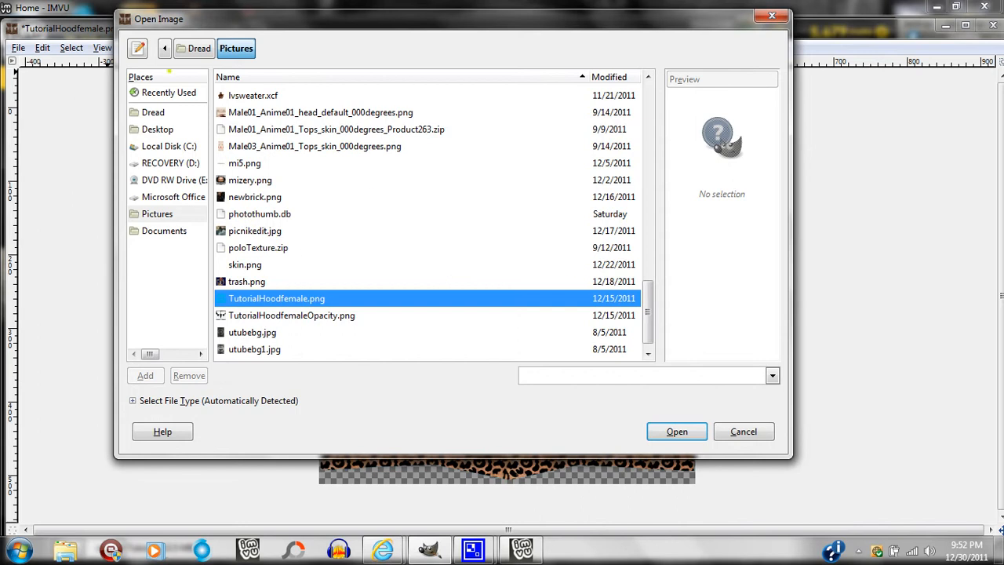
click(156, 128)
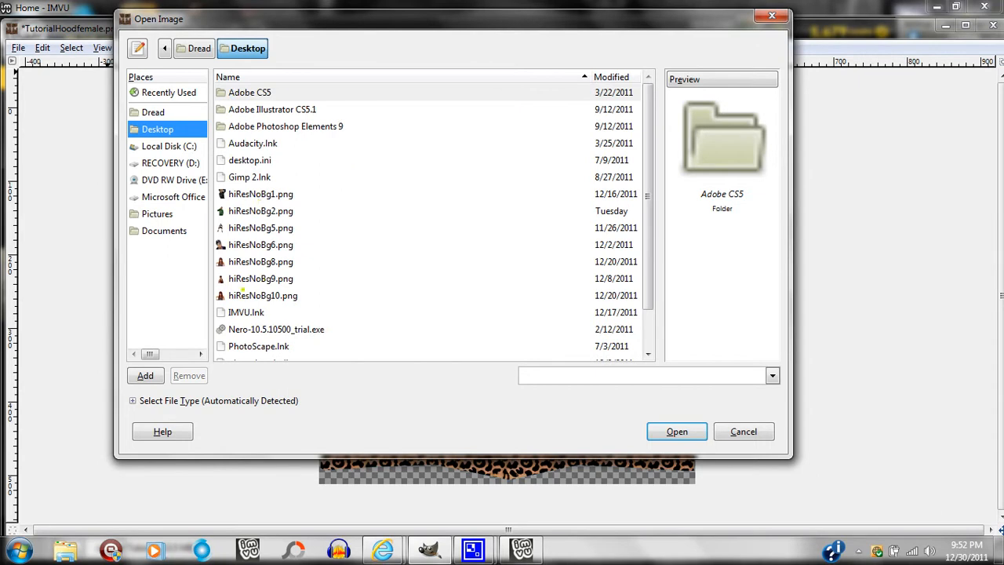
click(245, 295)
double_click(245, 295)
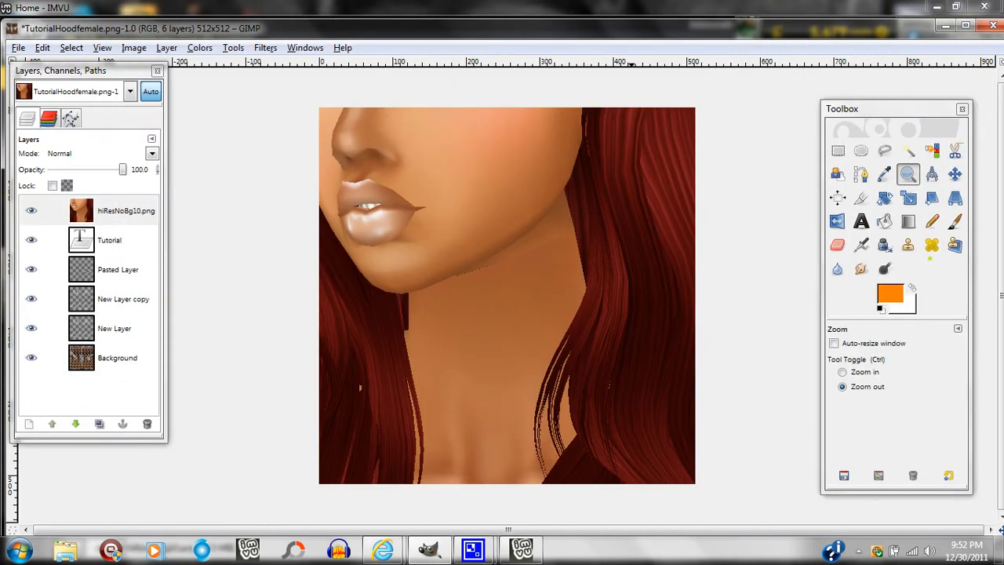
Scale the hiResNoBg10.png layer to 110 × 110 pixels.
click(907, 198)
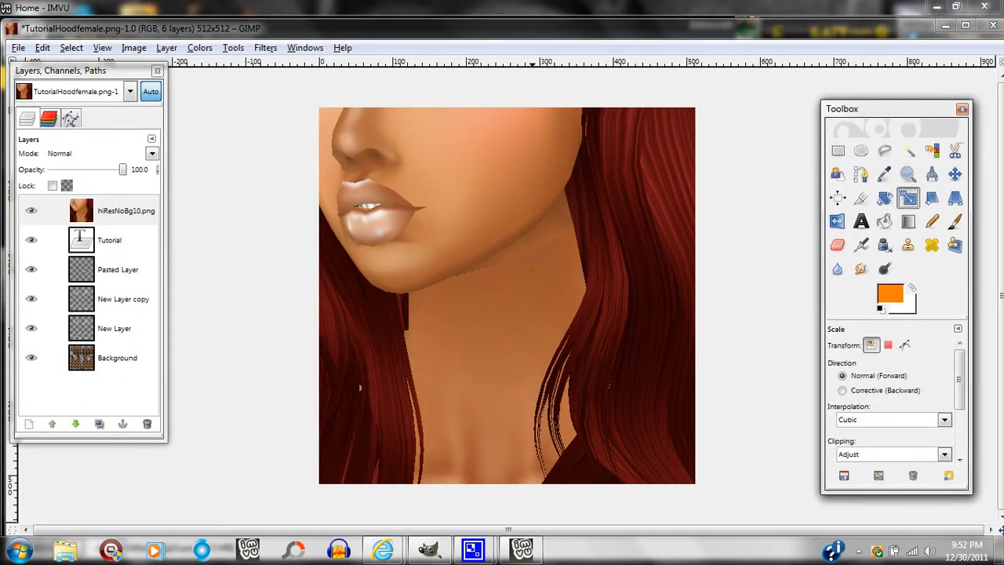
click(506, 295)
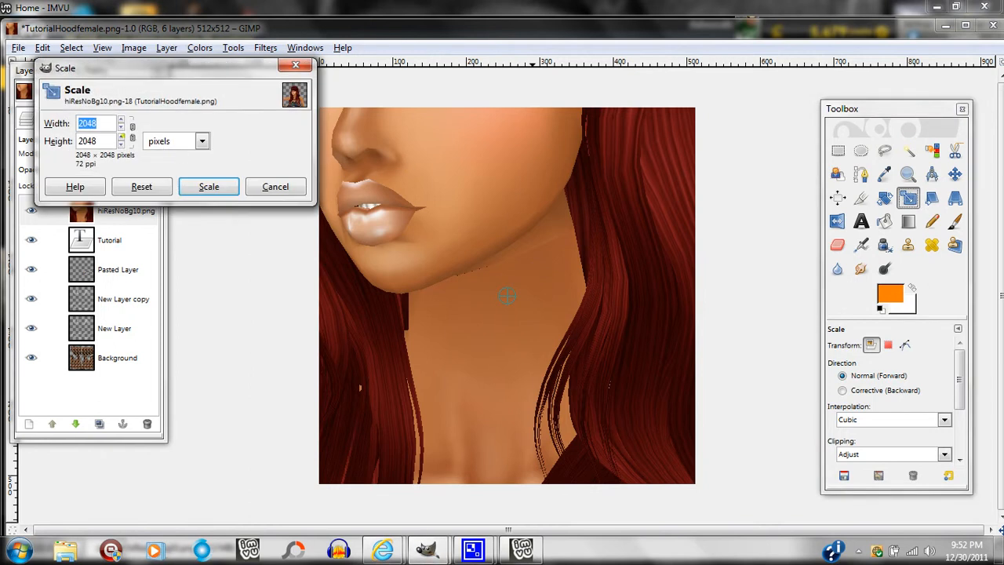
text(5)
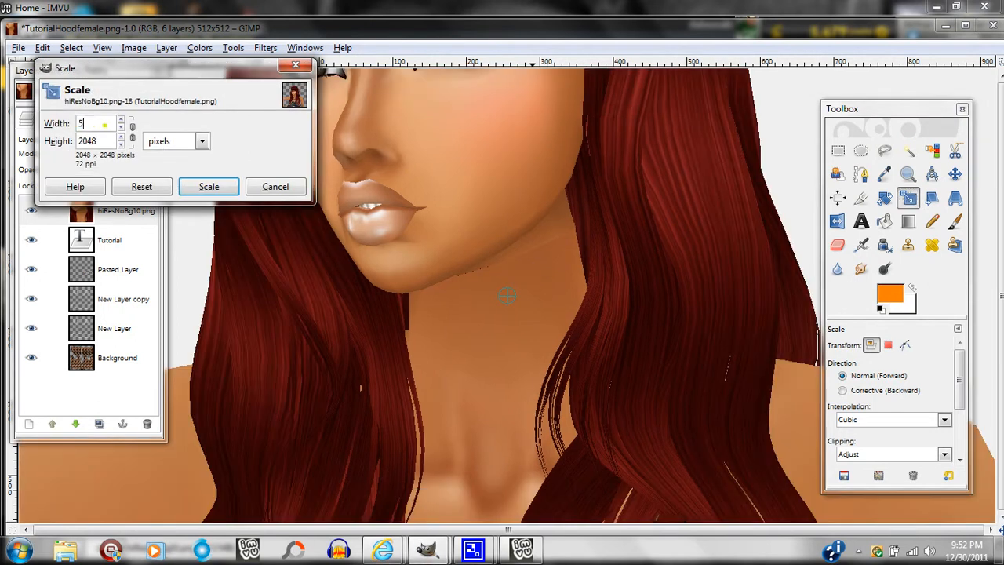
key(BackSpace)
text(110)
key(Tab)
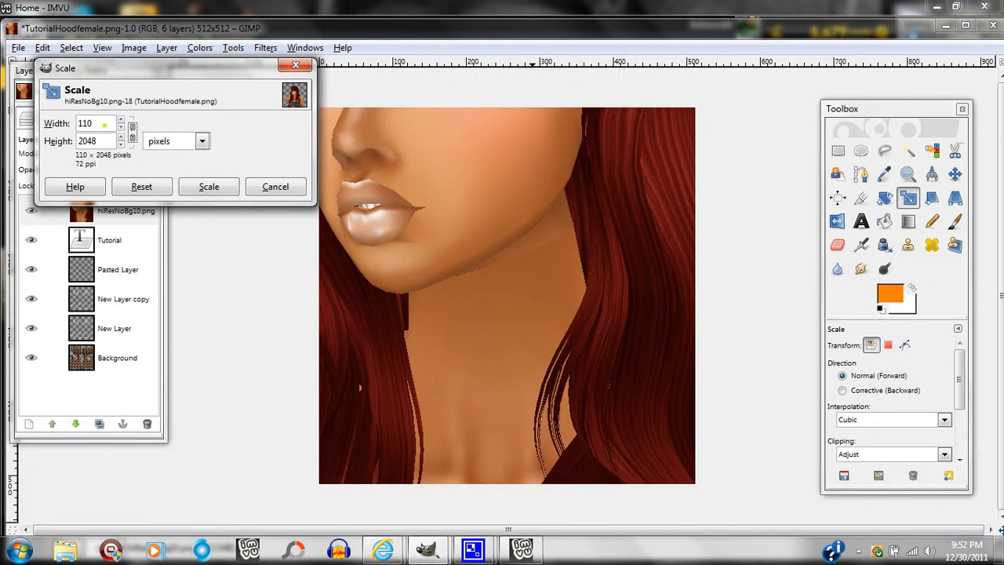
text(110)
click(213, 185)
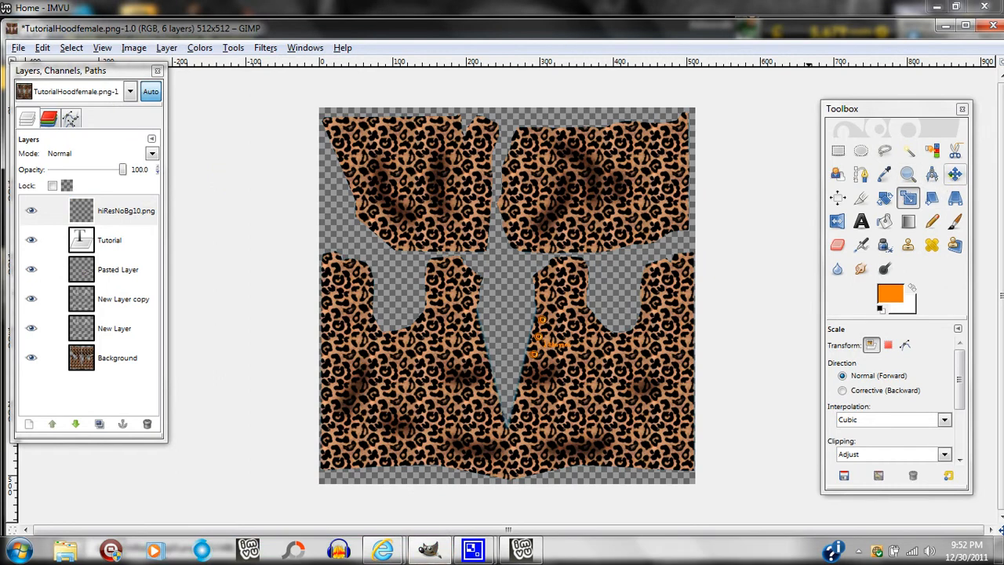
Move the scaled figure onto the right edge of the lower fabric, with half of it beyond the canvas.
click(955, 174)
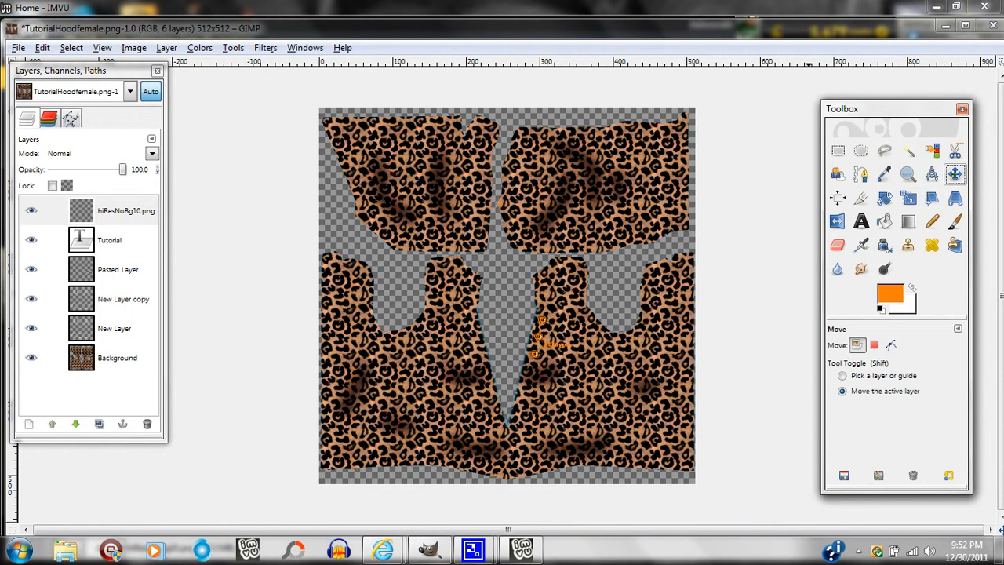
click(706, 130)
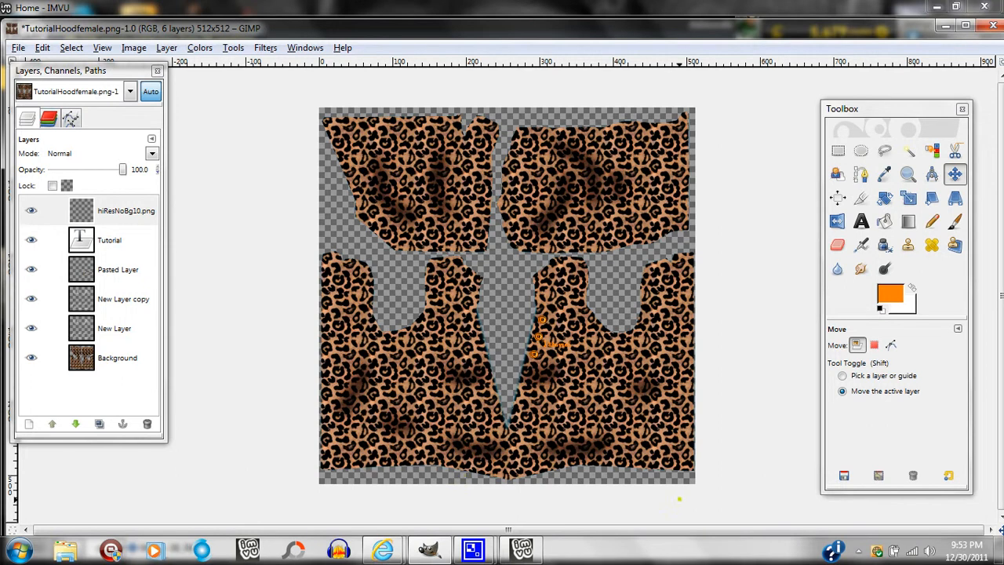
click(238, 268)
drag(238, 267, 698, 354)
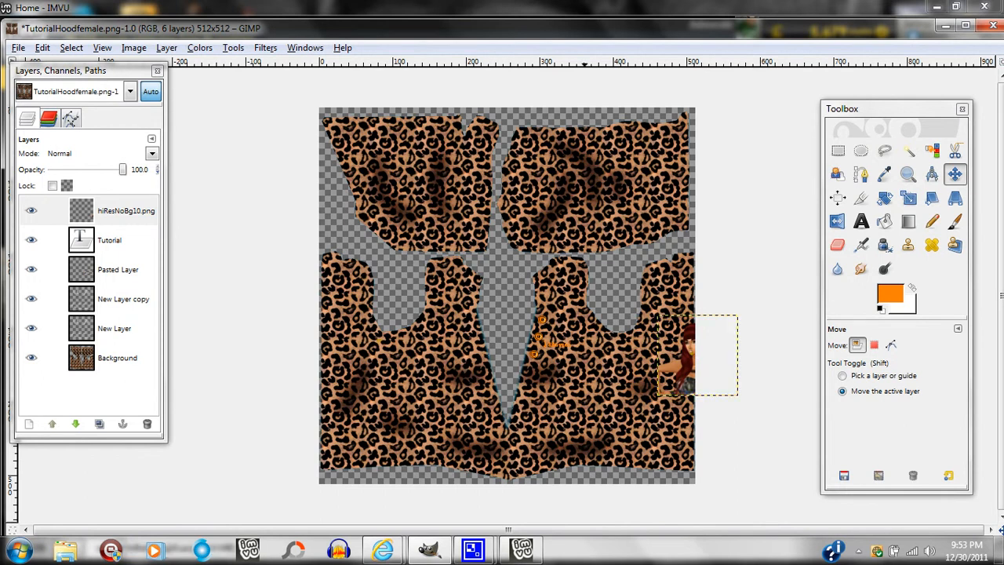
Duplicate the hiResNoBg10.png layer and flip the copy horizontally.
click(99, 423)
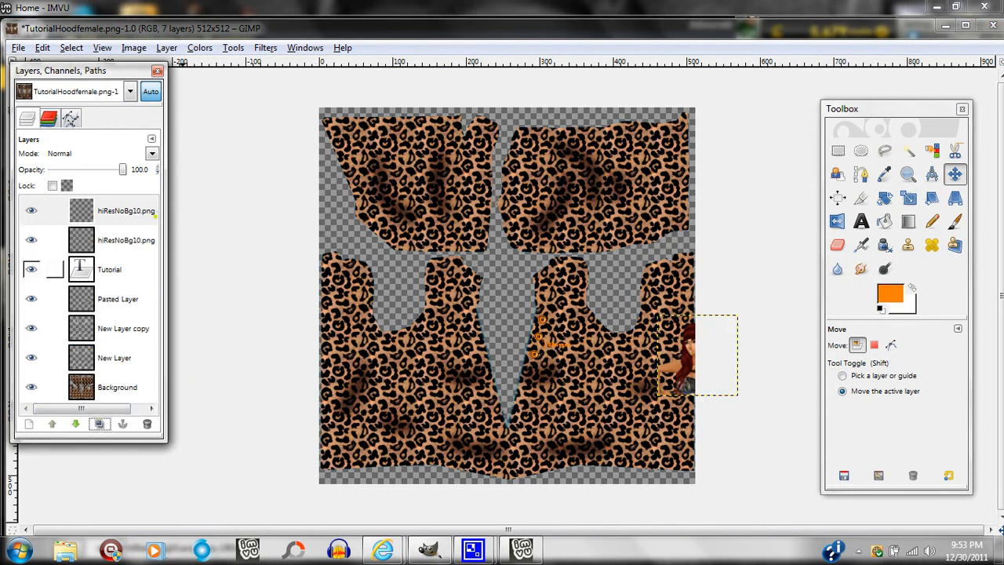
click(166, 48)
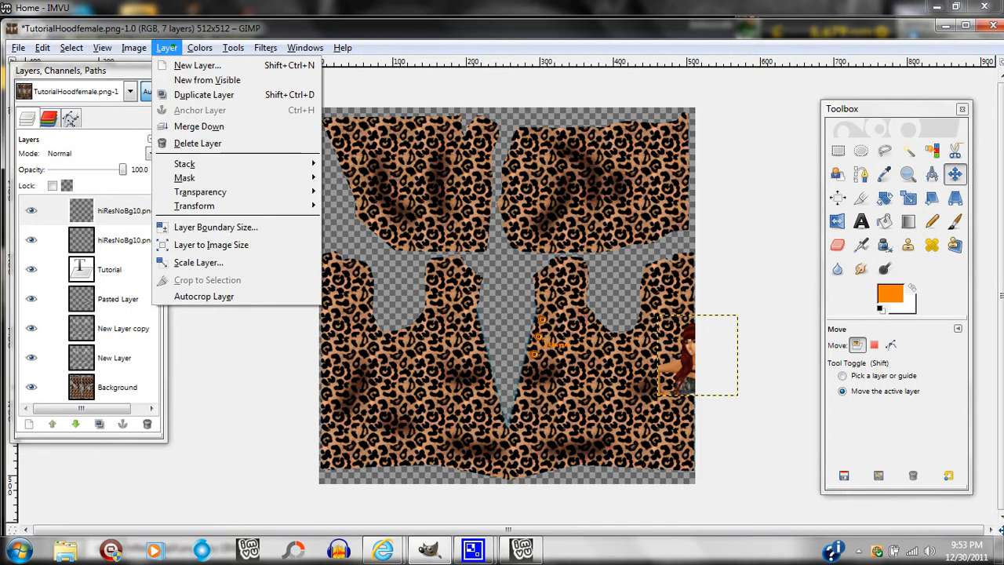
mouse_move(214, 206)
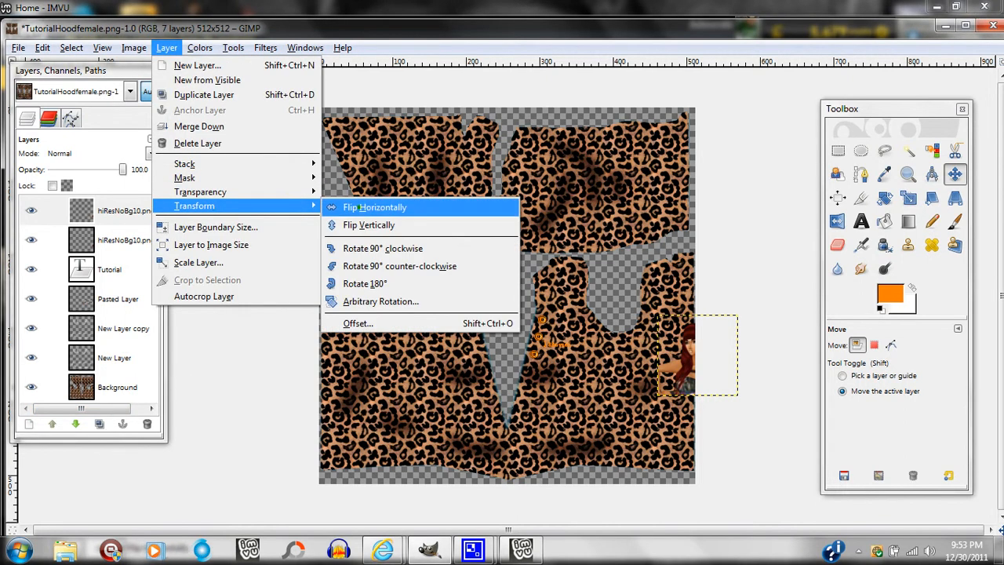
click(369, 207)
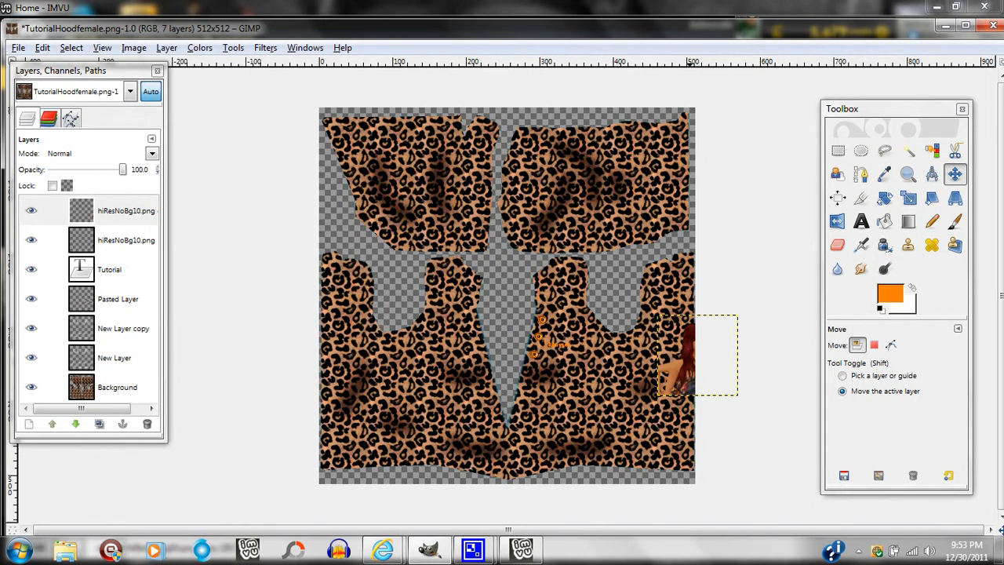
Shift the copied figure straight left to the opposite canvas edge, half outside it and level with the original.
key(Left)
key(Left)
key(Left)
key(Left)
key(Left)
key(Left)
key(Left)
key(Left)
key(Left)
key(Left)
key(Left)
key(Left)
key(Left)
key(Left)
key(Left)
key(Left)
key(Left)
key(Left)
key(Left)
key(Left)
key(Left)
key(Left)
key(Left)
key(Left)
key(Left)
key(Left)
key(Left)
key(Left)
key(Left)
key(Left)
key(Left)
key(Left)
key(Left)
key(Left)
key(Left)
key(Left)
key(Left)
key(Left)
key(Left)
key(Left)
key(Left)
key(Left)
key(Left)
key(Left)
key(Left)
key(Left)
key(Left)
key(Left)
key(Left)
key(Left)
key(Left)
key(Left)
key(Left)
key(Left)
key(Left)
key(Left)
key(Left)
key(Left)
key(Left)
key(Left)
key(Left)
key(Left)
key(Left)
key(Left)
key(Left)
key(Left)
key(Left)
key(Left)
key(Left)
key(Left)
key(Left)
key(Left)
key(Left)
key(Left)
key(Left)
key(Left)
key(Left)
key(Left)
key(Left)
key(Left)
key(Left)
key(Left)
key(Left)
key(Left)
key(Left)
key(Left)
key(Left)
key(Left)
key(Left)
key(Left)
key(Left)
key(Left)
key(Left)
key(Left)
key(Left)
key(Left)
key(Left)
key(Left)
key(Left)
key(Left)
key(Left)
key(Left)
key(Left)
key(Left)
key(Left)
key(Left)
key(Left)
key(Left)
key(Left)
key(Left)
key(Left)
key(Left)
key(Left)
key(Left)
key(Left)
key(Left)
key(Left)
key(Left)
key(Left)
key(Left)
key(Left)
key(Left)
key(Left)
key(Left)
key(Left)
key(Left)
key(Left)
key(Left)
key(Left)
key(Left)
key(Left)
key(Left)
key(Left)
key(Left)
key(Left)
key(Left)
key(Left)
key(Left)
key(Left)
key(Left)
key(Left)
key(Left)
key(Left)
key(Left)
key(Left)
key(Left)
key(Left)
key(Left)
key(Left)
key(Left)
key(Left)
key(Left)
key(Left)
key(Left)
key(Left)
key(Left)
key(Left)
key(Left)
key(Left)
key(Left)
key(Left)
key(Left)
key(Left)
key(Left)
key(Left)
key(Left)
key(Left)
key(Left)
key(Left)
key(Left)
key(Left)
key(Left)
key(Left)
key(Left)
key(Left)
key(Left)
key(Left)
key(Left)
key(Left)
key(Left)
key(Left)
key(Left)
key(Left)
key(Left)
key(Left)
key(Left)
key(Left)
key(Left)
key(Left)
key(Left)
key(Left)
key(Left)
key(Left)
key(Left)
key(Left)
key(Left)
key(Left)
key(Left)
key(Left)
key(Left)
key(Left)
key(Left)
key(Left)
key(Left)
key(Left)
key(Left)
key(Left)
key(Left)
key(Left)
key(Left)
key(Left)
key(Left)
key(Left)
key(Left)
key(Left)
key(Left)
key(Left)
key(Left)
key(Left)
key(Left)
key(Left)
key(Left)
key(Left)
key(Left)
key(Left)
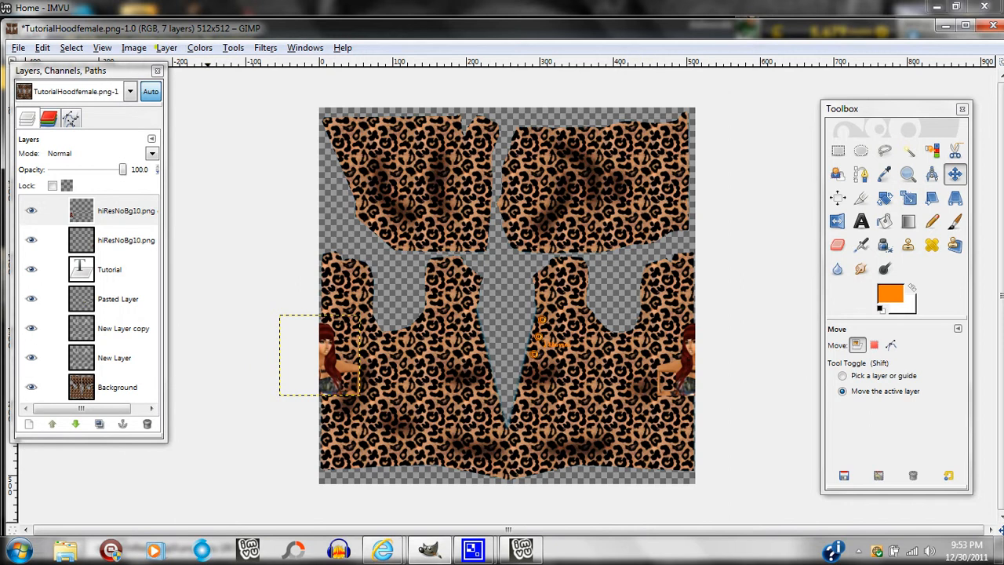
Flip the copied figure horizontally at the left edge so it continues the half at the right edge.
click(160, 48)
mouse_move(206, 205)
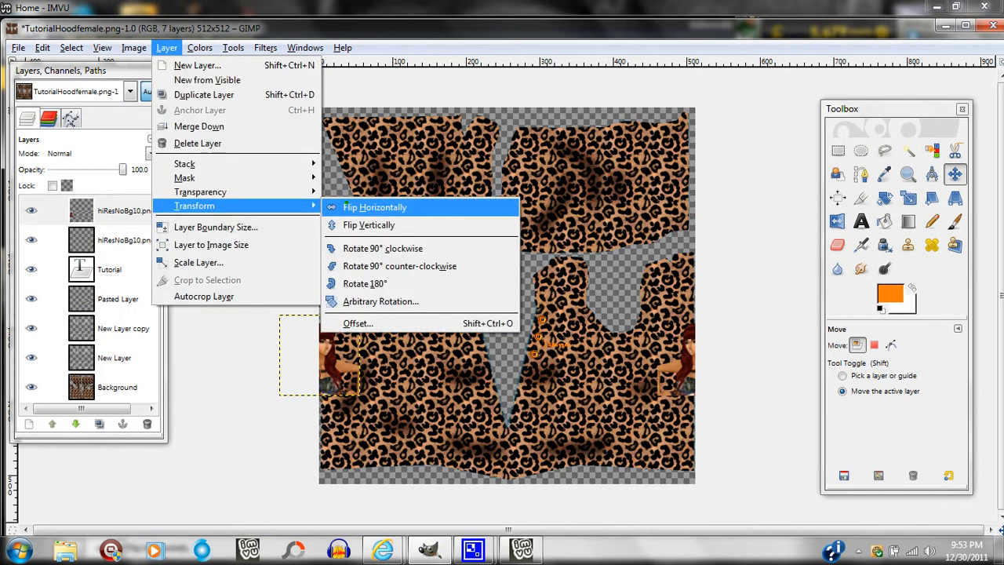
click(375, 207)
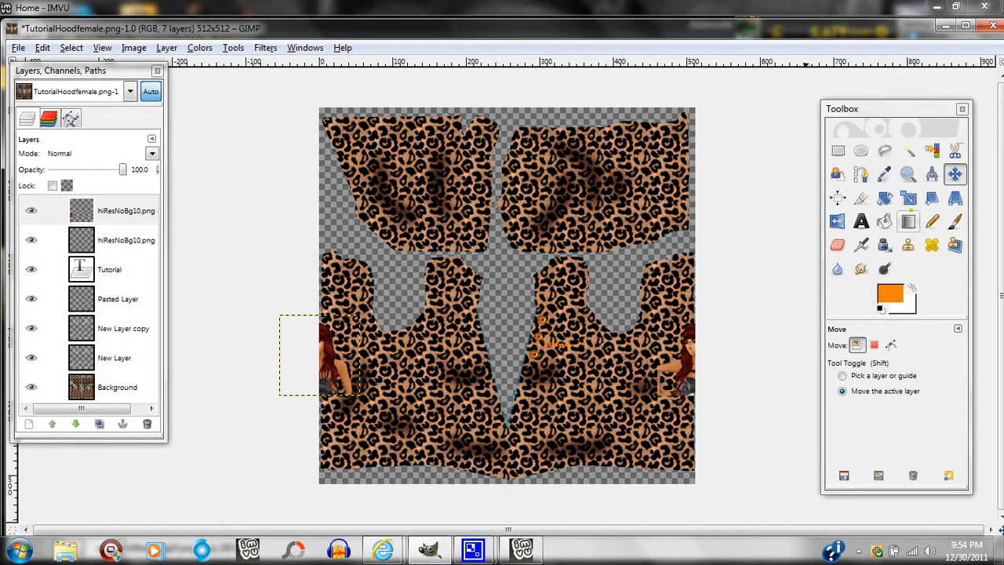
Examine the lower garment pieces and the figure halves at both edges up close, with the toolbox clear of the texture.
click(907, 174)
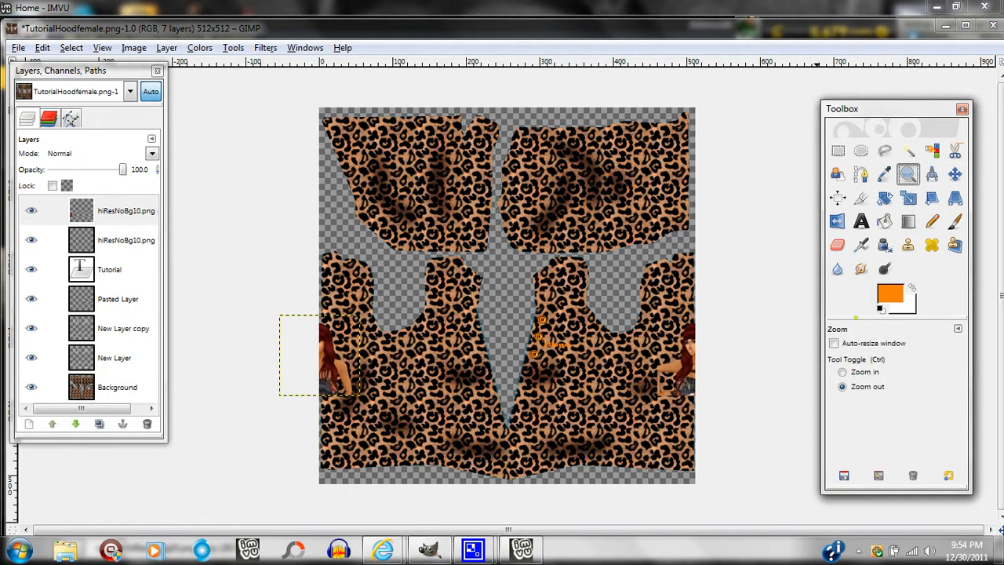
click(842, 372)
drag(198, 247, 799, 456)
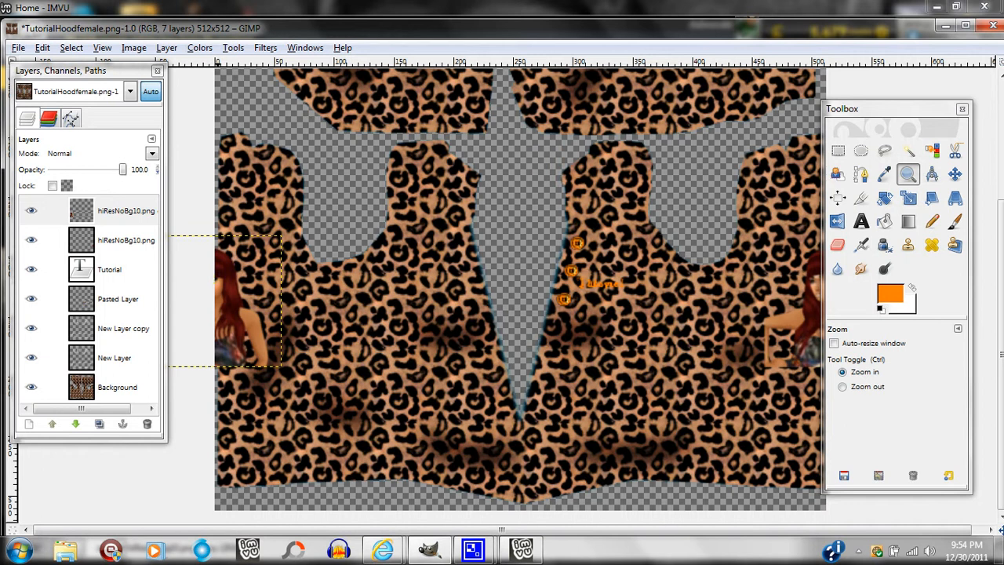
drag(876, 109, 933, 116)
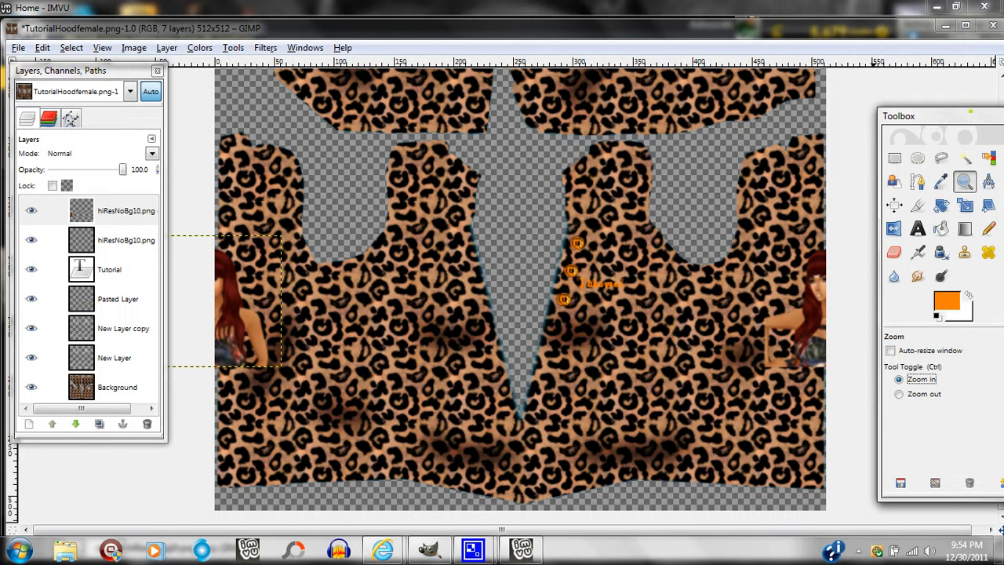
drag(961, 114, 922, 98)
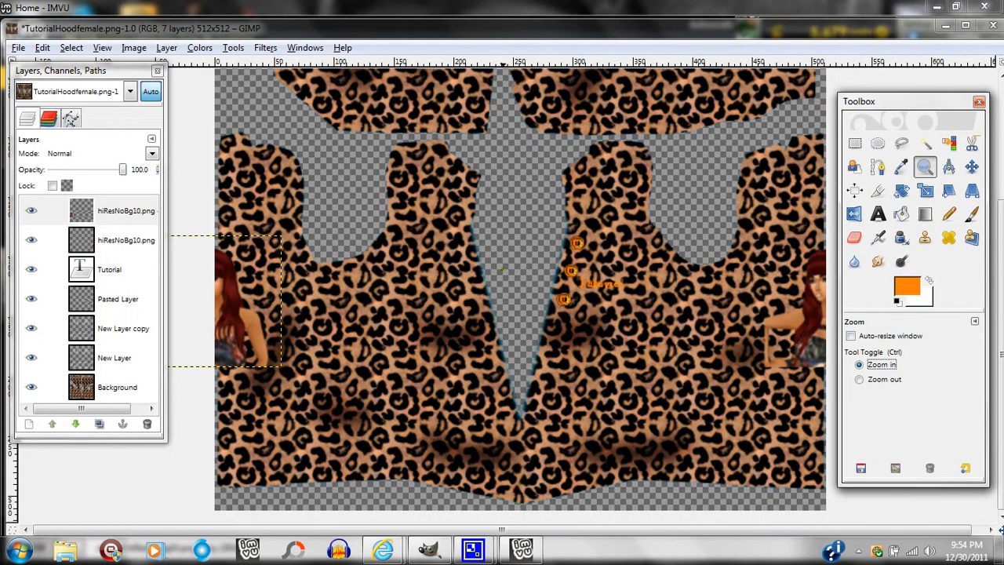